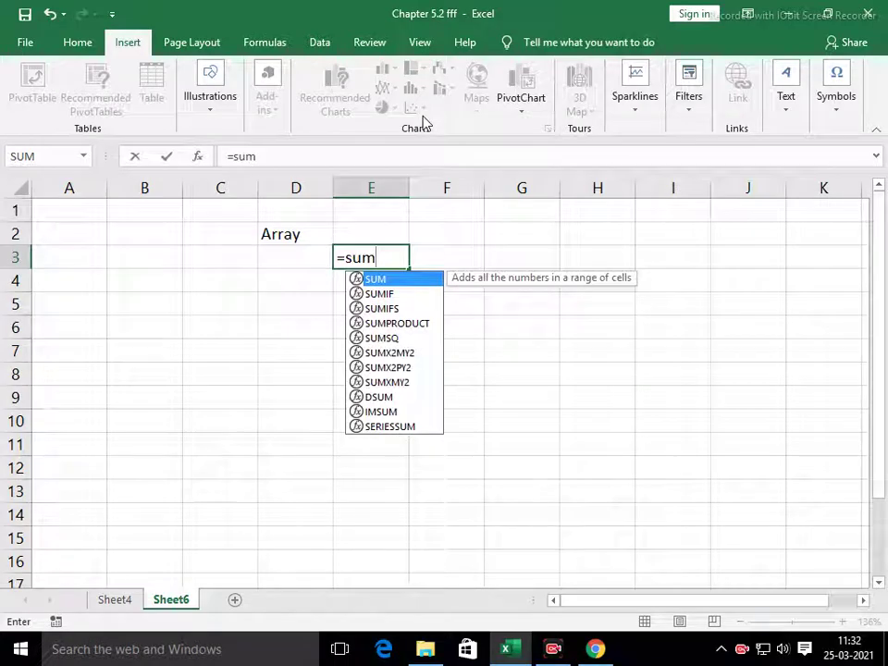
pyautogui.press('Escape')
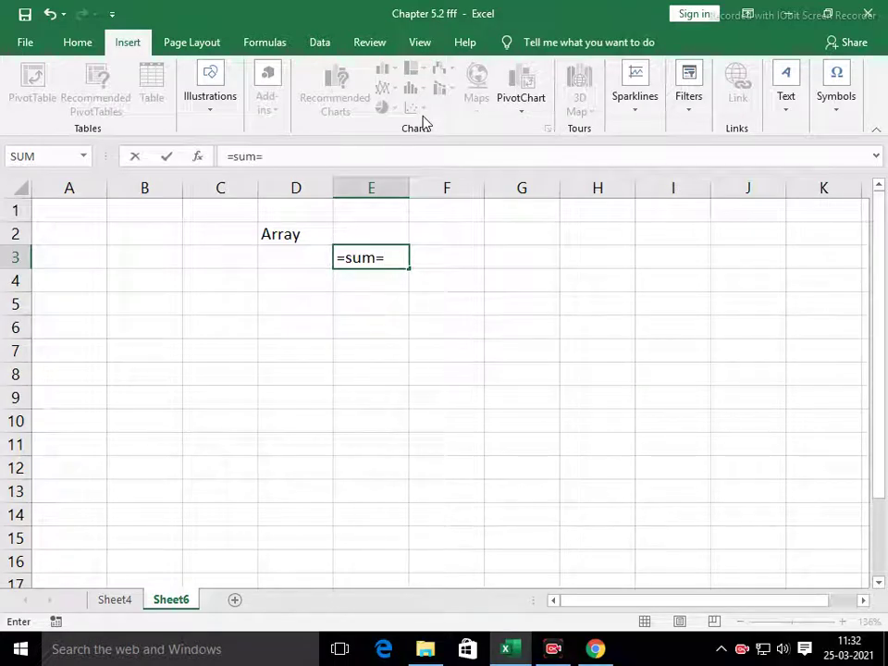
pyautogui.press('Escape')
pyautogui.write('=pow')
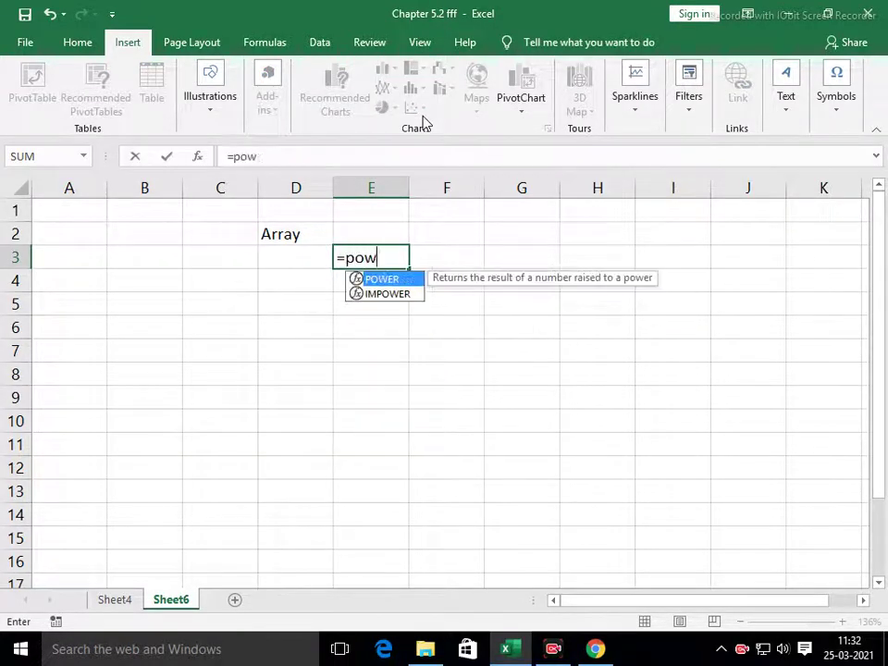
pyautogui.press('Escape')
pyautogui.press('Escape')
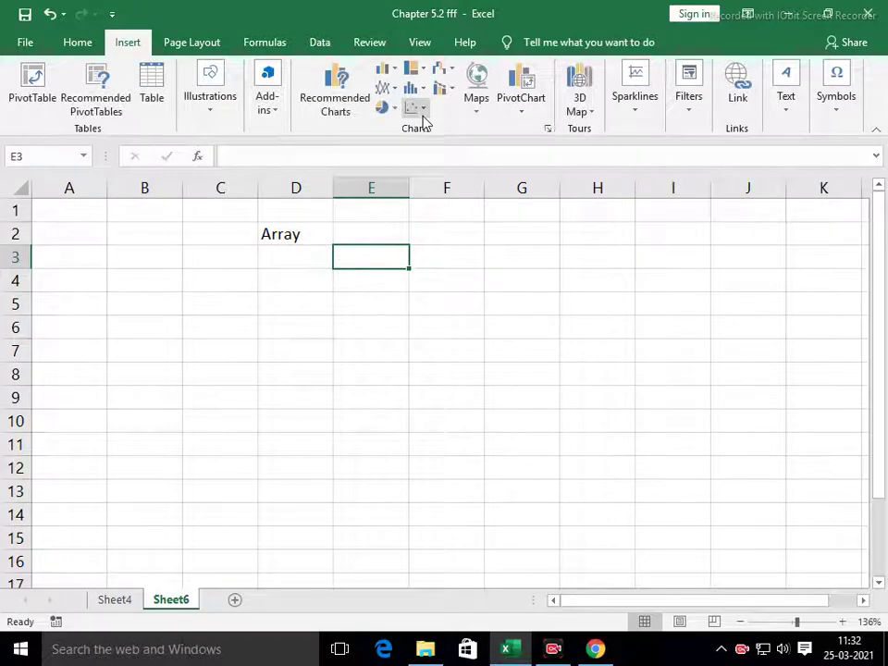
pyautogui.write('=sq')
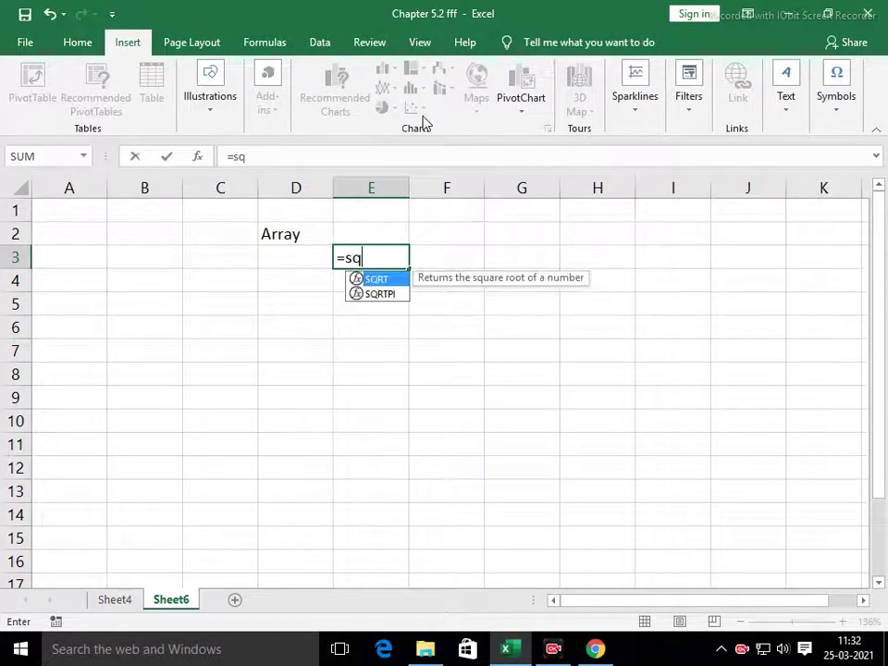
pyautogui.press('Escape')
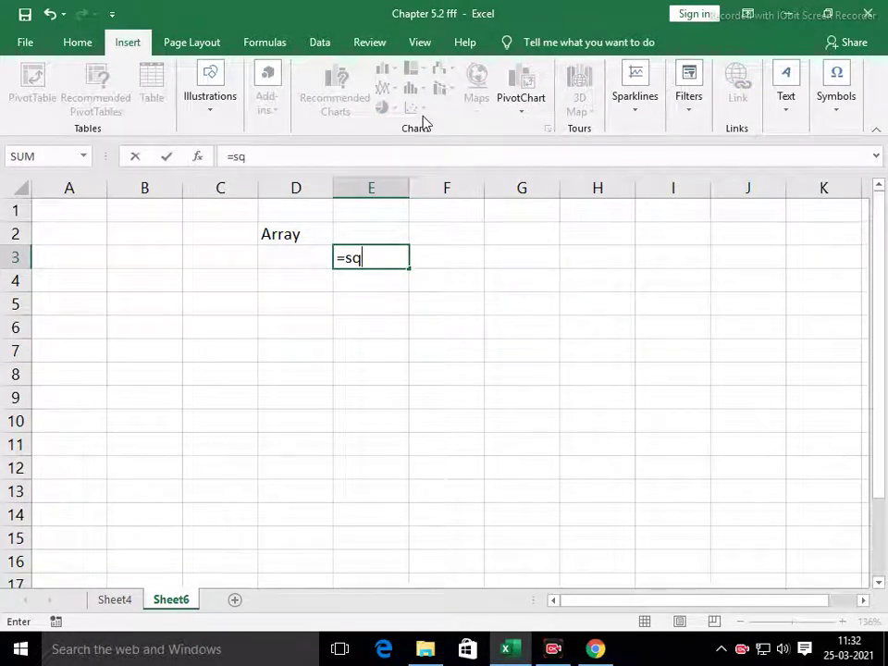
pyautogui.write('=arr')
pyautogui.press('Escape')
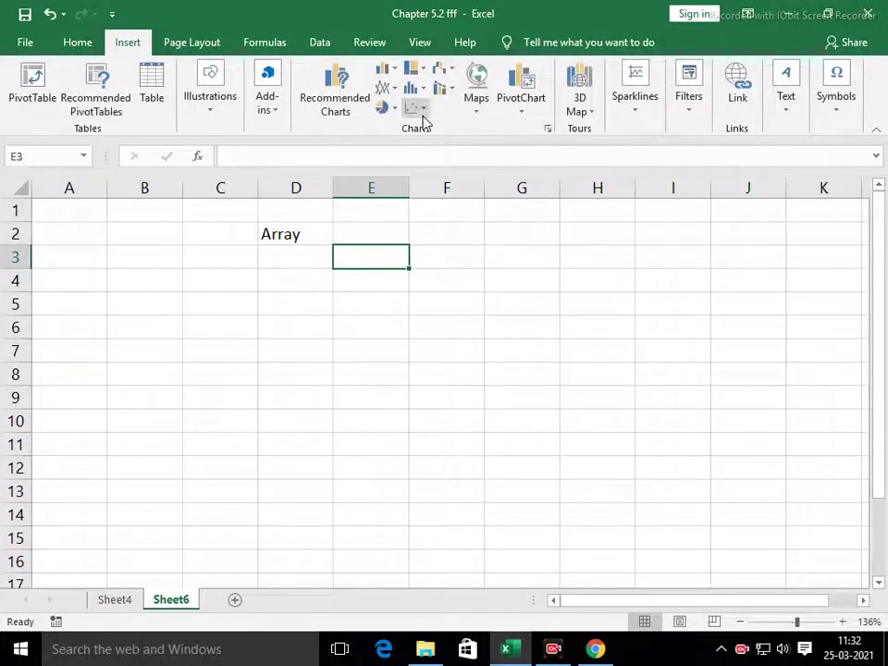
pyautogui.write('=arr')
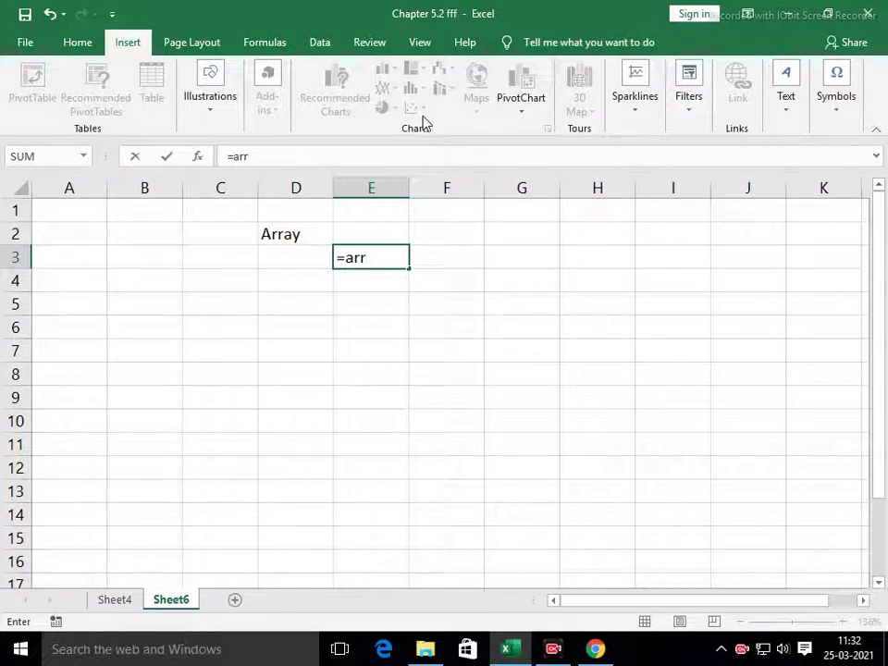
pyautogui.press('Escape')
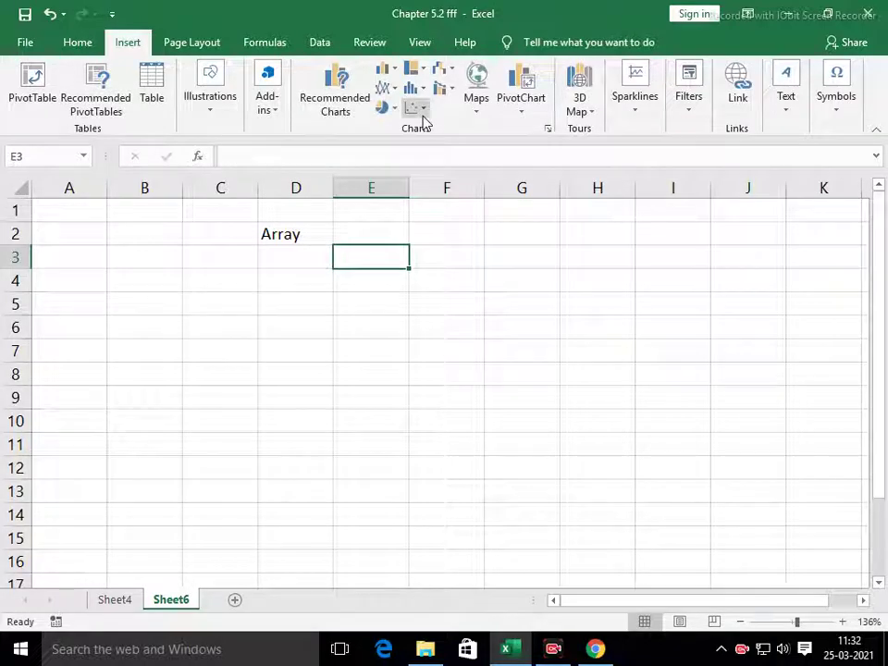
# Step: Enter the text "Simplyfied" in cell E3, removing any stray letter from the word
pyautogui.write('Si')
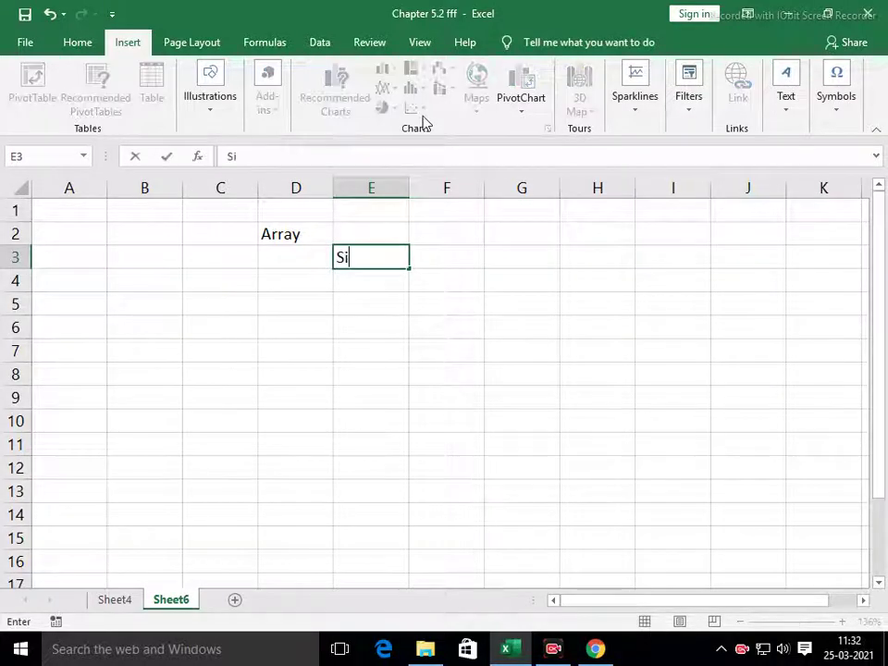
pyautogui.write('mply')
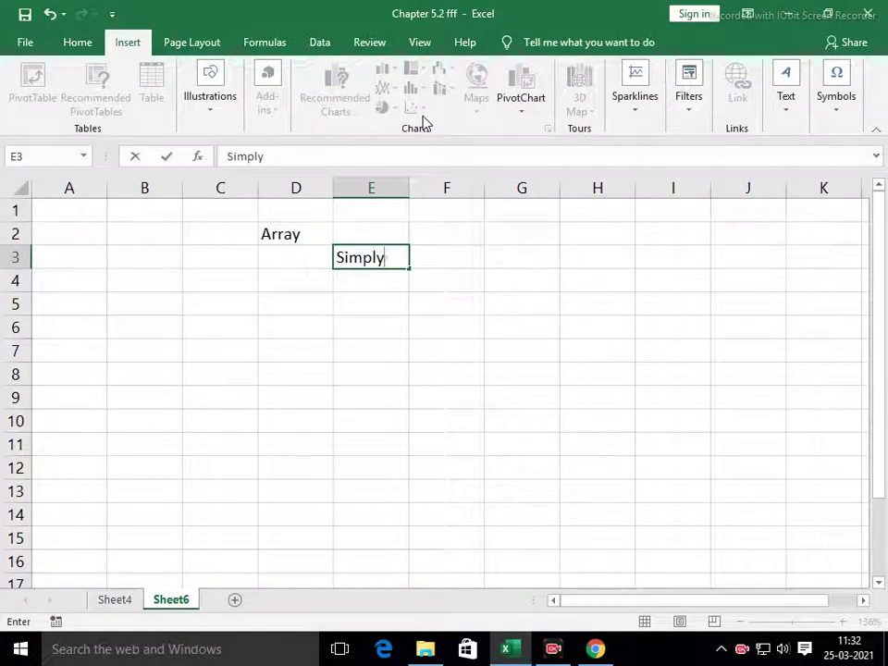
pyautogui.write('rfied')
pyautogui.press('Return')
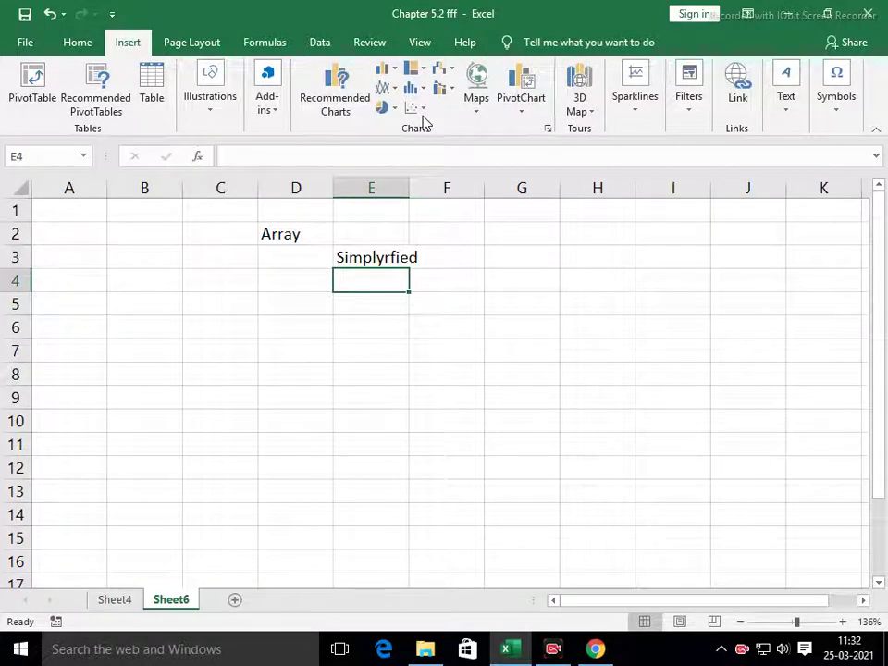
pyautogui.press('Up')
pyautogui.press('F2')
pyautogui.press('Left')
pyautogui.press('Left')
pyautogui.press('Left')
pyautogui.press('Left')
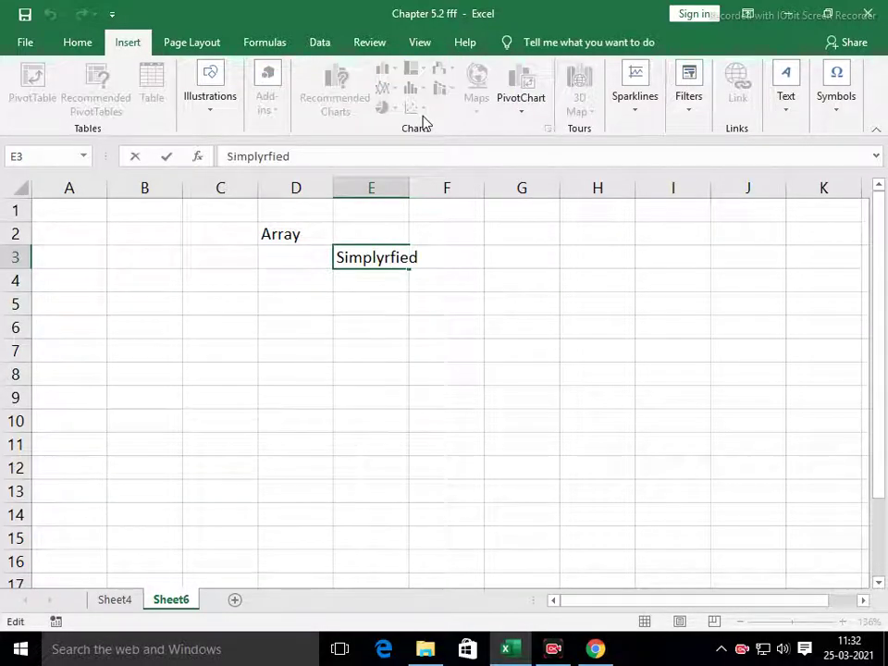
pyautogui.press('BackSpace')
pyautogui.press('Return')
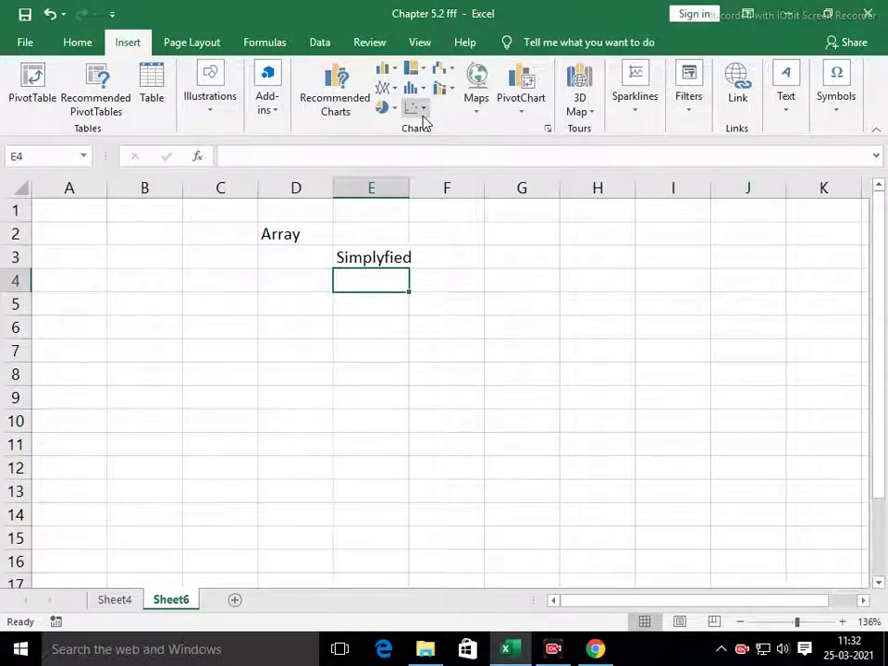
# Step: Enter the text "Data distributions" in cell E4, below the first point about arrays
pyautogui.write('Data de')
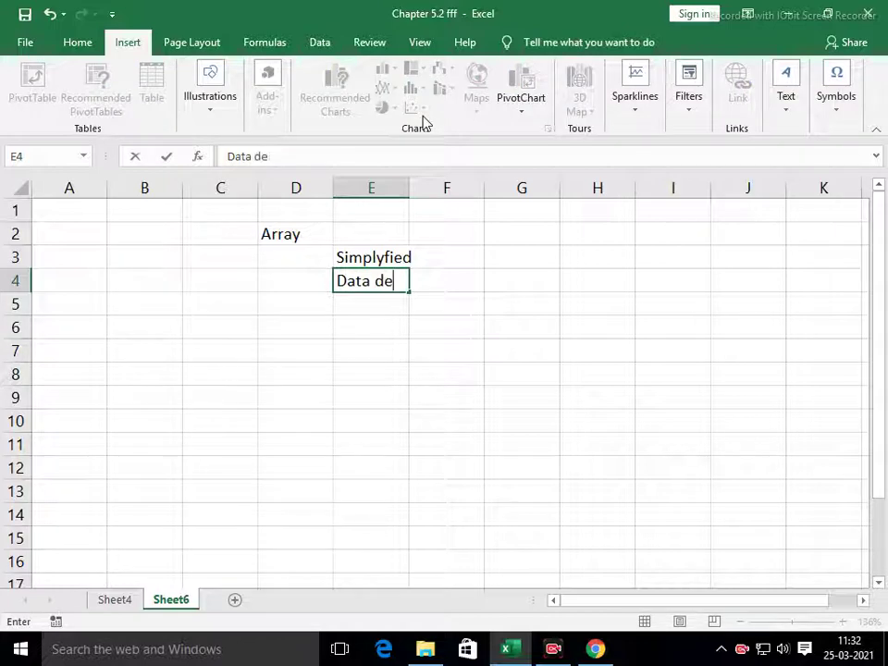
pyautogui.write('is')
pyautogui.press('BackSpace')
pyautogui.press('BackSpace')
pyautogui.press('BackSpace')
pyautogui.write('istributions')
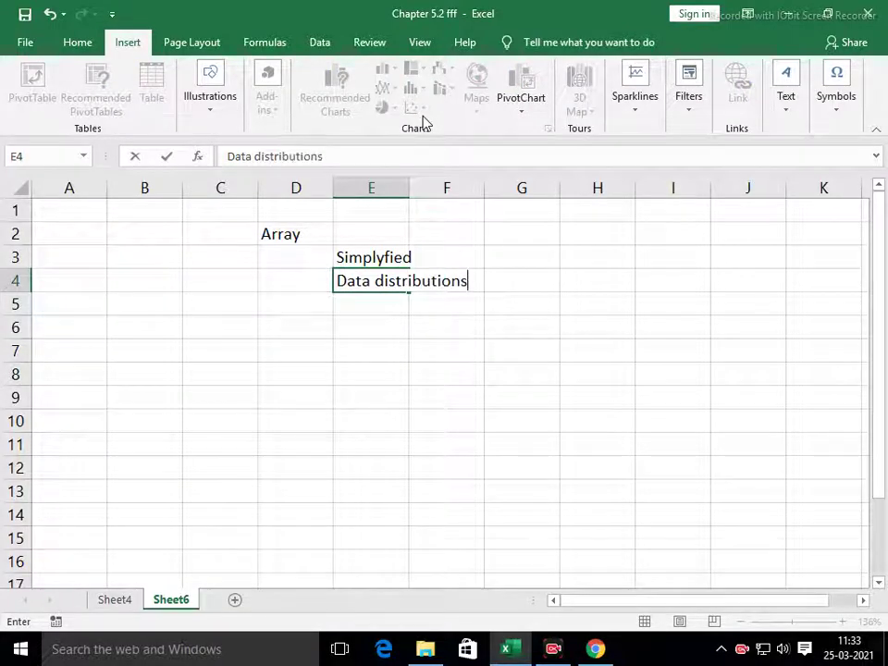
pyautogui.hotkey('ctrl', 'Return')
pyautogui.press('Return')
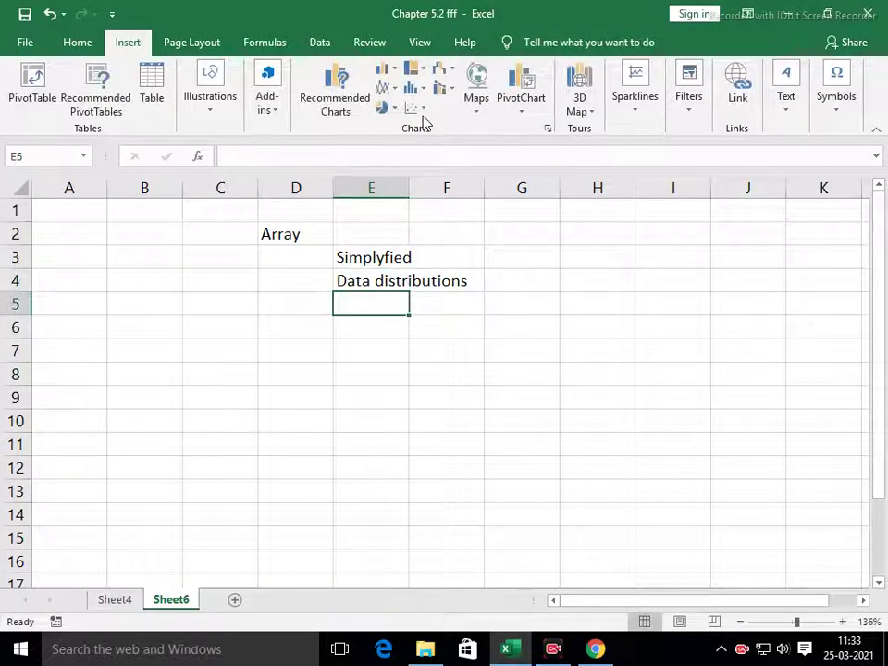
# Step: Enter the line "Lets have exmaple" in cell E6, leaving row 5 empty
pyautogui.press('Up')
pyautogui.press('Up')
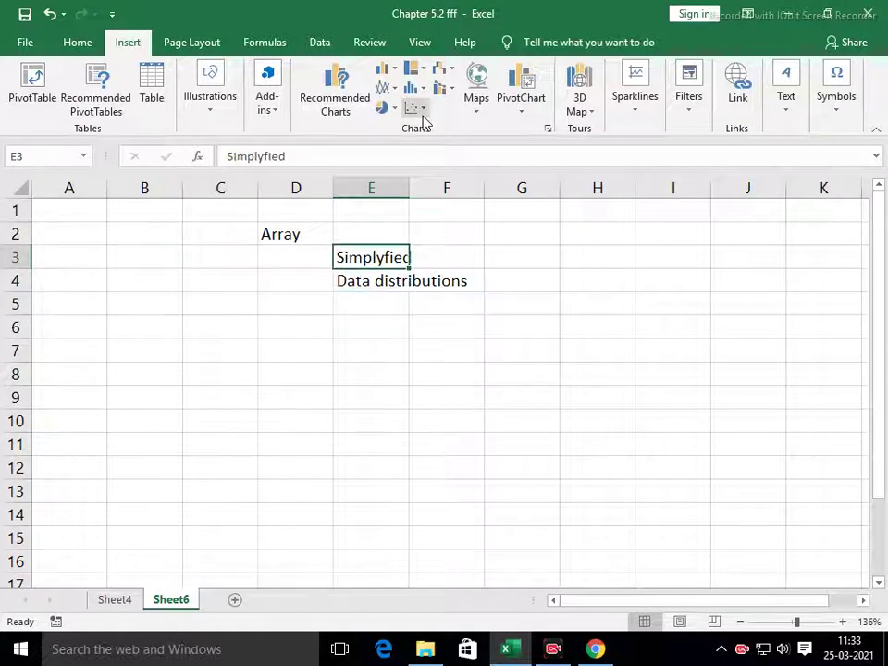
pyautogui.press('Down')
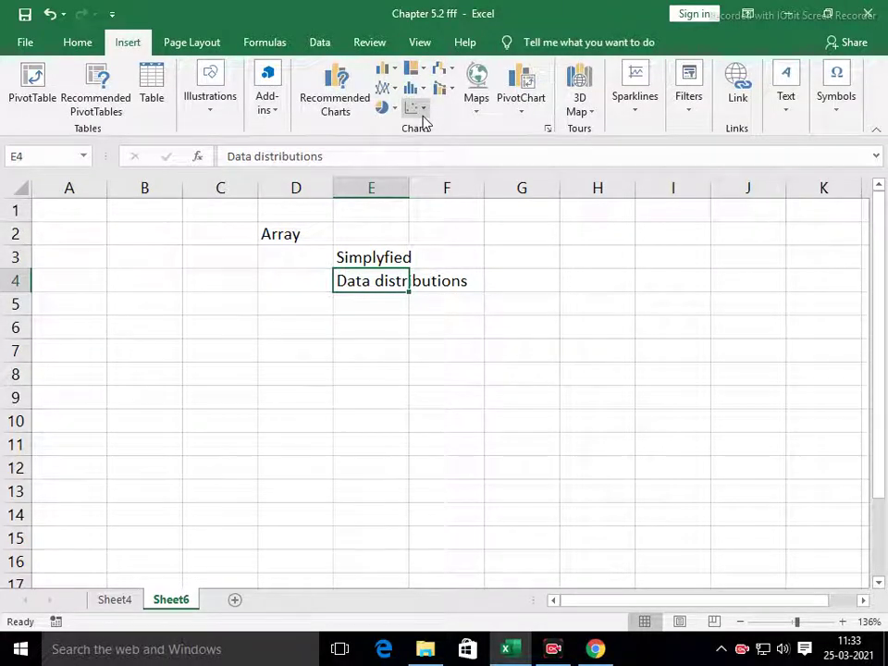
pyautogui.press('Down')
pyautogui.press('Down')
pyautogui.write('Lets th')
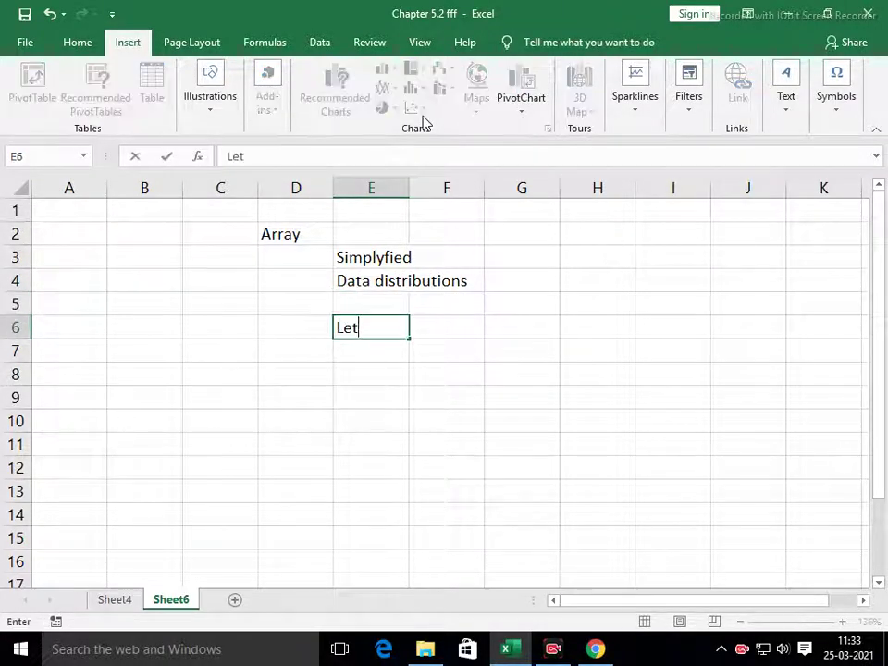
pyautogui.press('BackSpace')
pyautogui.press('BackSpace')
pyautogui.write('hjva')
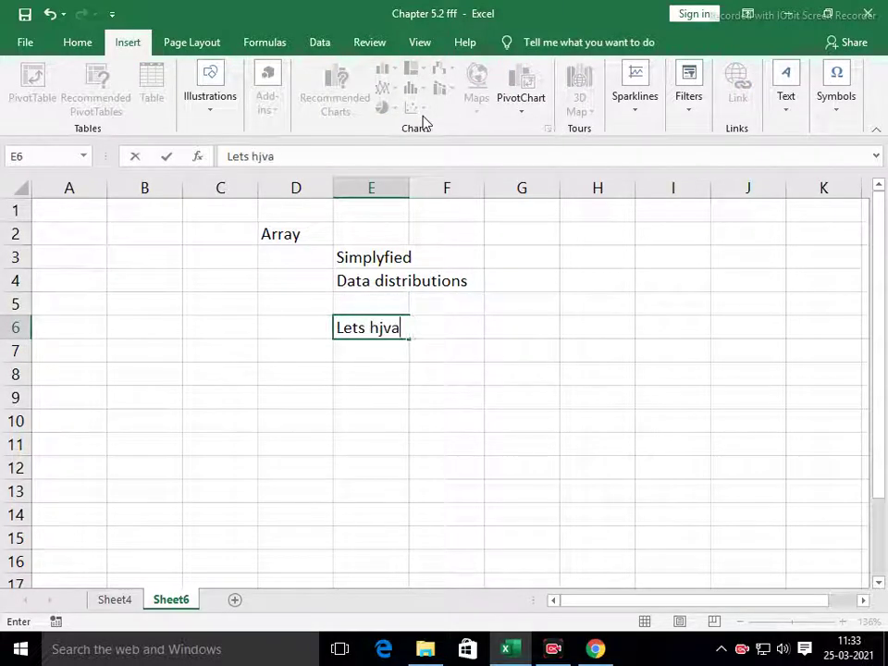
pyautogui.write('e')
pyautogui.press('BackSpace')
pyautogui.press('BackSpace')
pyautogui.press('BackSpace')
pyautogui.press('BackSpace')
pyautogui.press('BackSpace')
pyautogui.write('ave e')
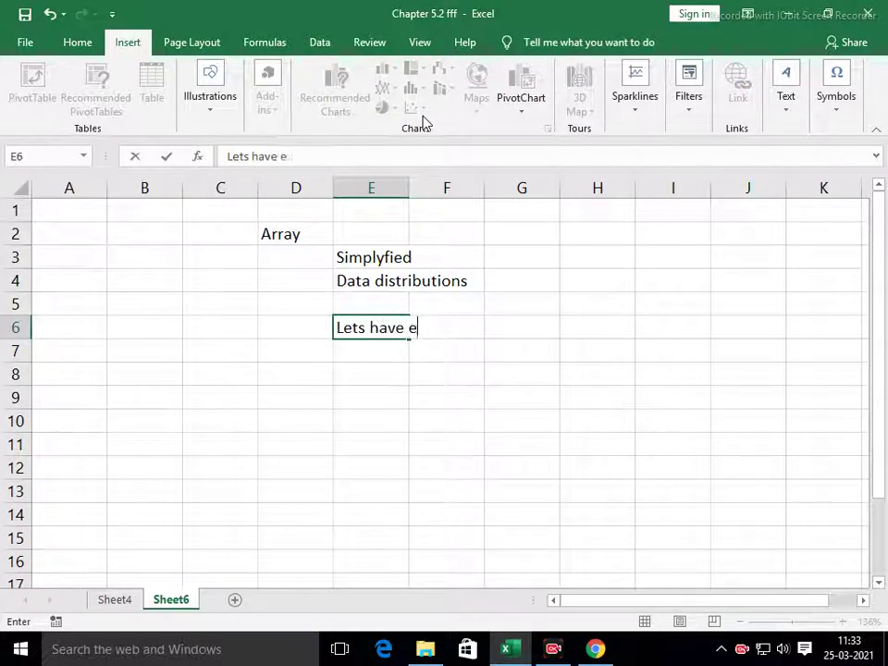
pyautogui.write('xmaple')
pyautogui.press('Return')
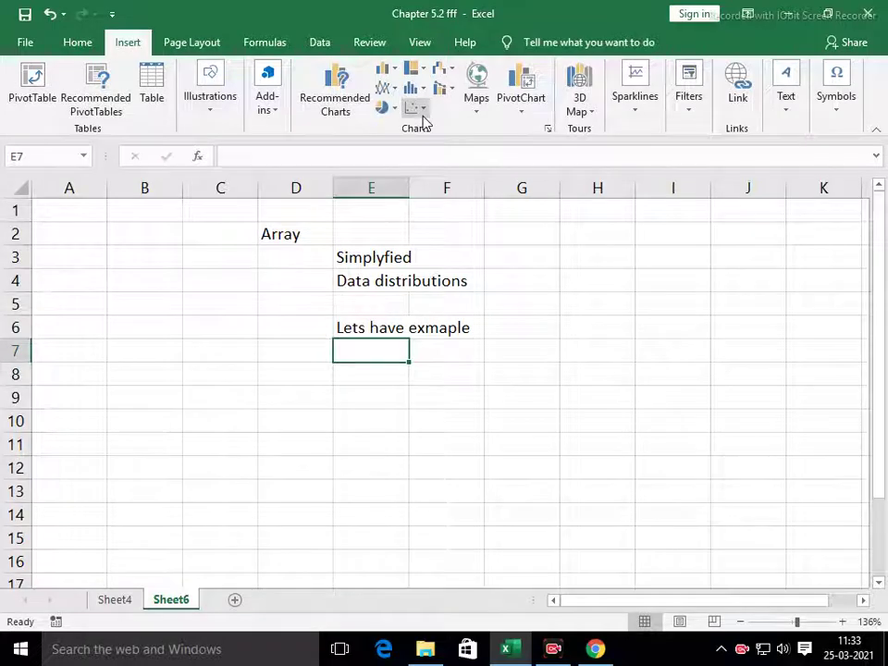
# Step: Correct the misspelt last word in cell E6 so the line reads "Lets have example"
pyautogui.press('Up')
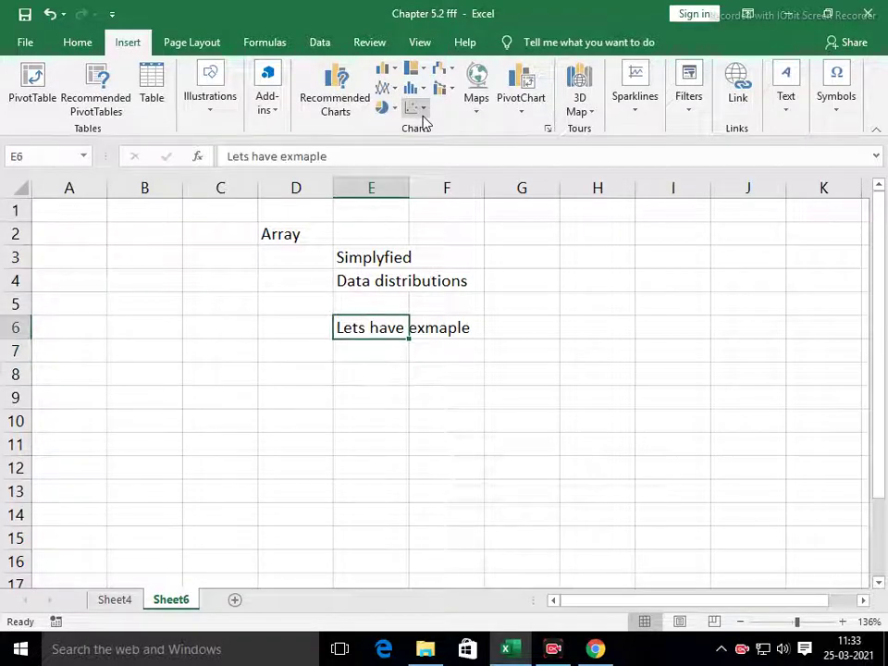
pyautogui.press('F2')
pyautogui.press('Left')
pyautogui.press('Left')
pyautogui.press('BackSpace')
pyautogui.press('Right')
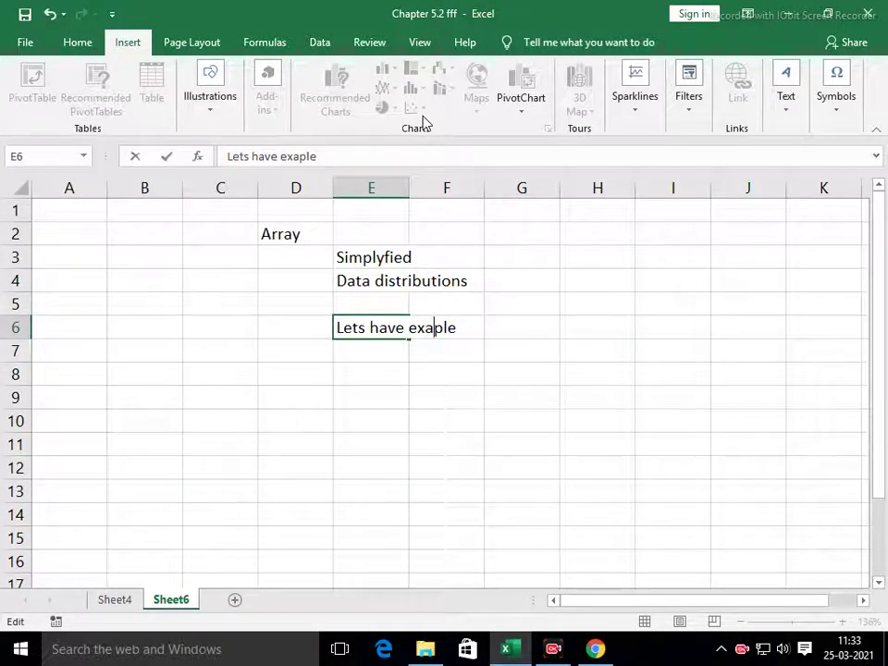
pyautogui.write('m')
pyautogui.press('Return')
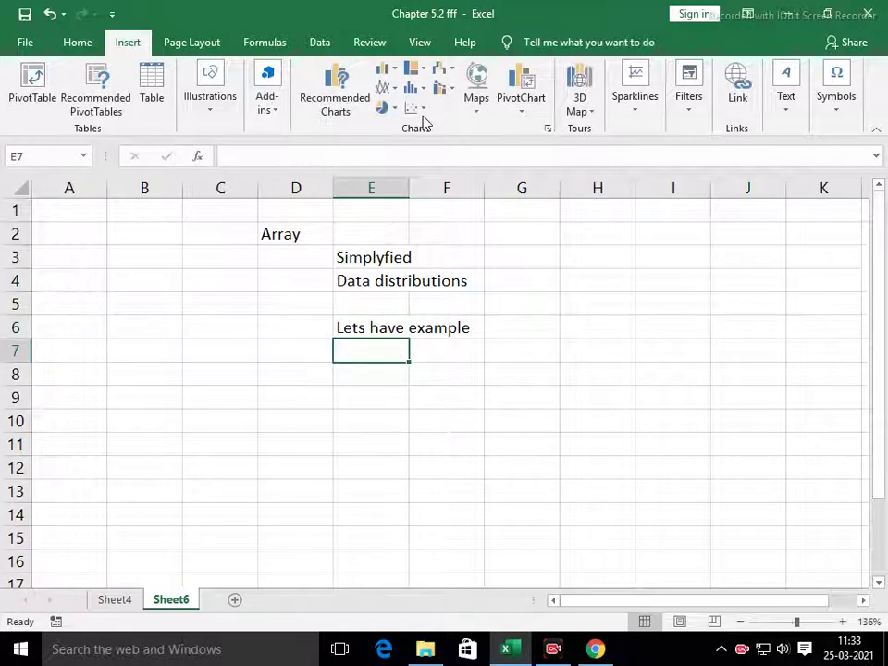
# Step: Enter 1 in cell A7 and fill it across to J7 as a series from 1 to 10
pyautogui.press('Left')
pyautogui.press('Left')
pyautogui.press('Left')
pyautogui.press('Left')
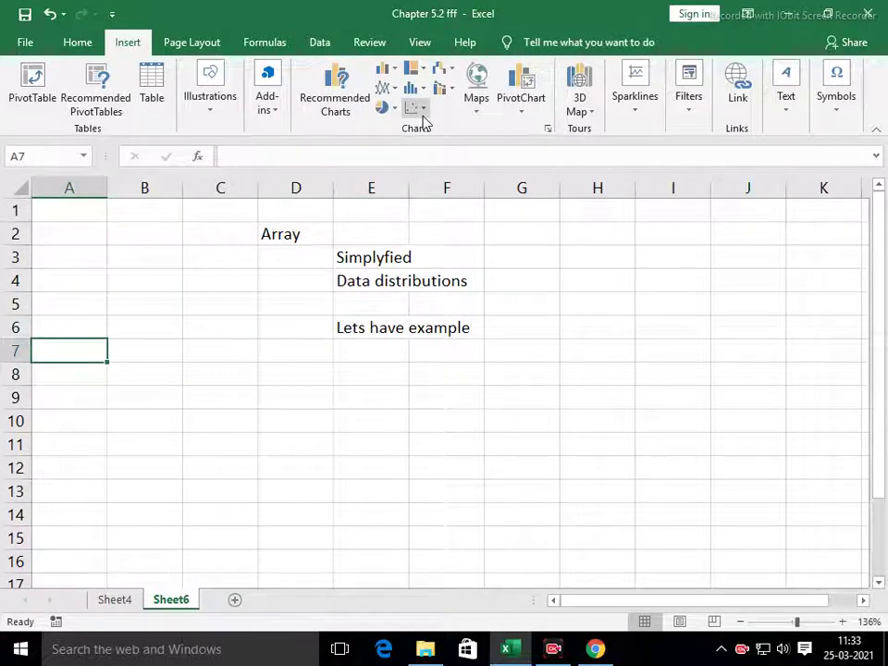
pyautogui.write('1')
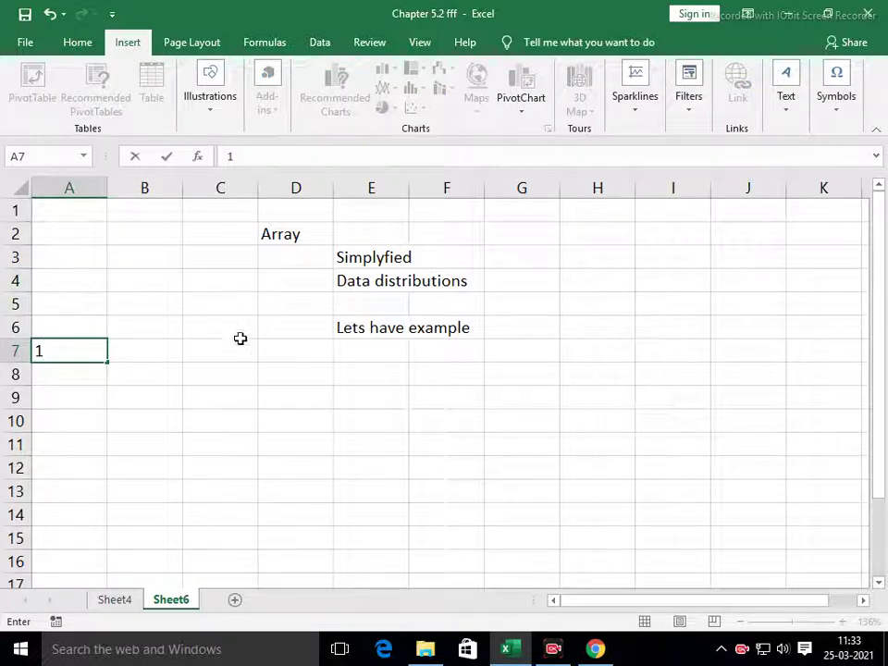
pyautogui.press('Return')
pyautogui.press('Return')
pyautogui.click(93, 358)
pyautogui.moveTo(105, 361); pyautogui.dragTo(757, 352)
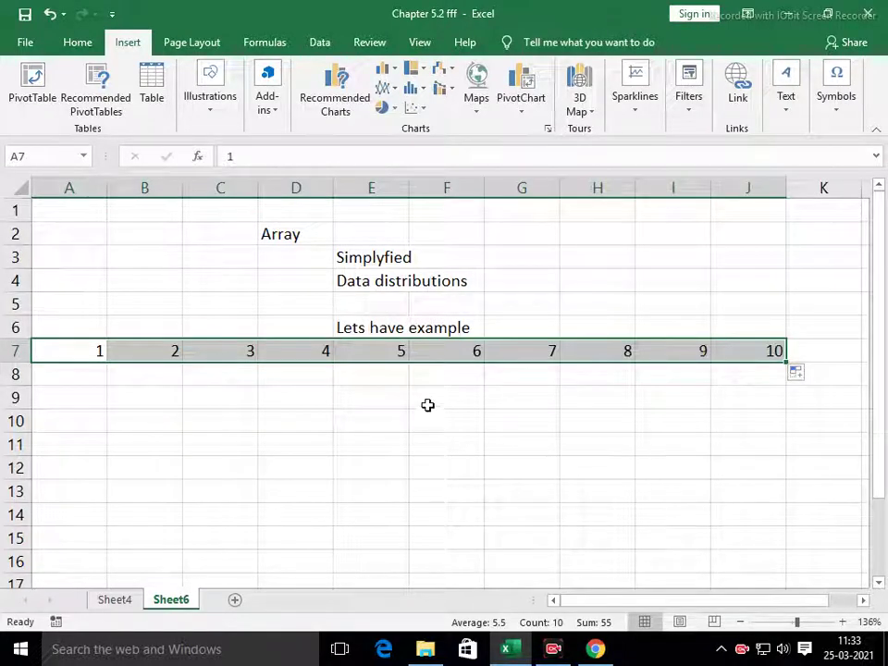
# Step: Enter the text "we will do in array" in cell E8, under the number series
pyautogui.click(379, 379)
pyautogui.write('we wi')
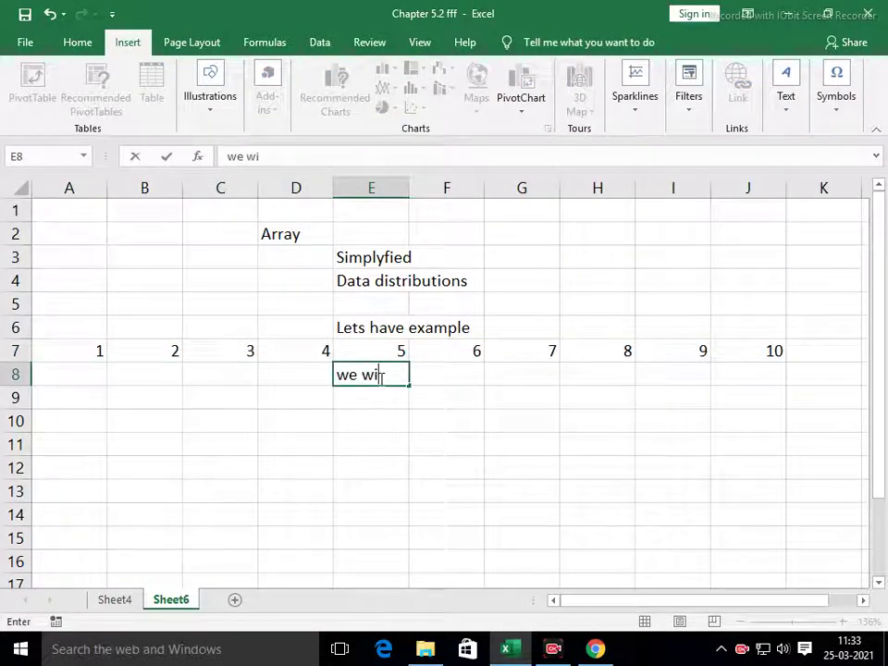
pyautogui.write('ll do in array')
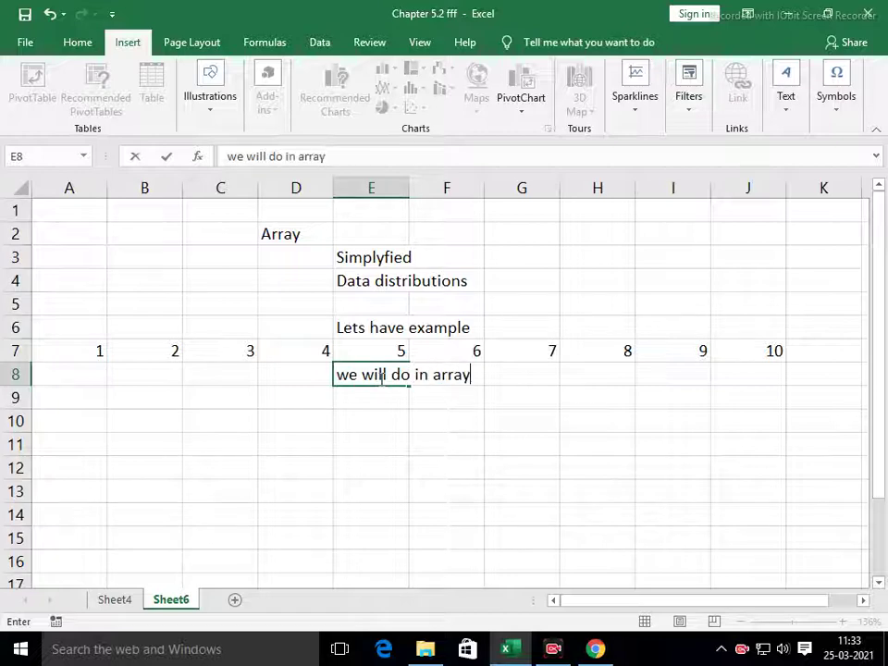
pyautogui.press('Return')
# Step: Enter the array formula ={1,2,3,4,5,6,7,8,9,10} across cells A9 to J9, below the text line
pyautogui.press('Left')
pyautogui.press('Left')
pyautogui.press('Left')
pyautogui.press('Left')
pyautogui.hotkey('shift', 'Right')
pyautogui.hotkey('shift', 'Right')
pyautogui.hotkey('shift', 'Right')
pyautogui.hotkey('shift', 'Right')
pyautogui.hotkey('shift', 'Right')
pyautogui.hotkey('shift', 'Right')
pyautogui.hotkey('shift', 'Right')
pyautogui.hotkey('shift', 'Right')
pyautogui.hotkey('shift', 'Right')
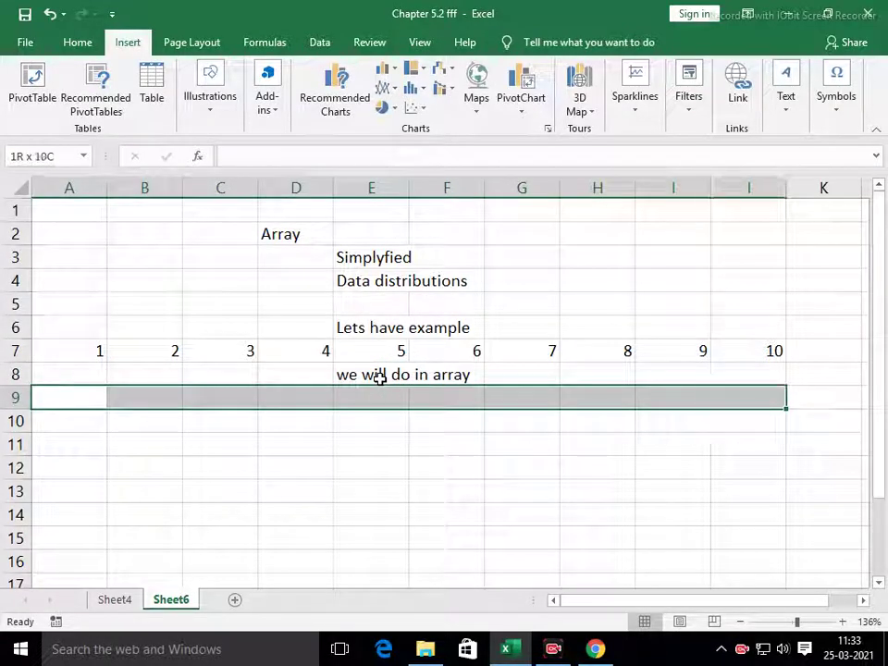
pyautogui.write('=(')
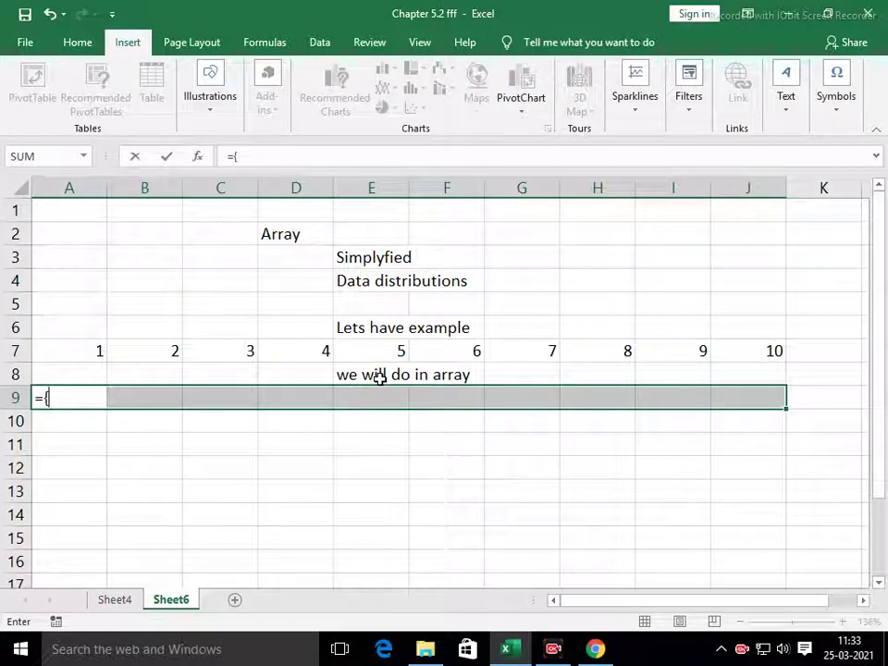
pyautogui.write('1,2,3,4,5')
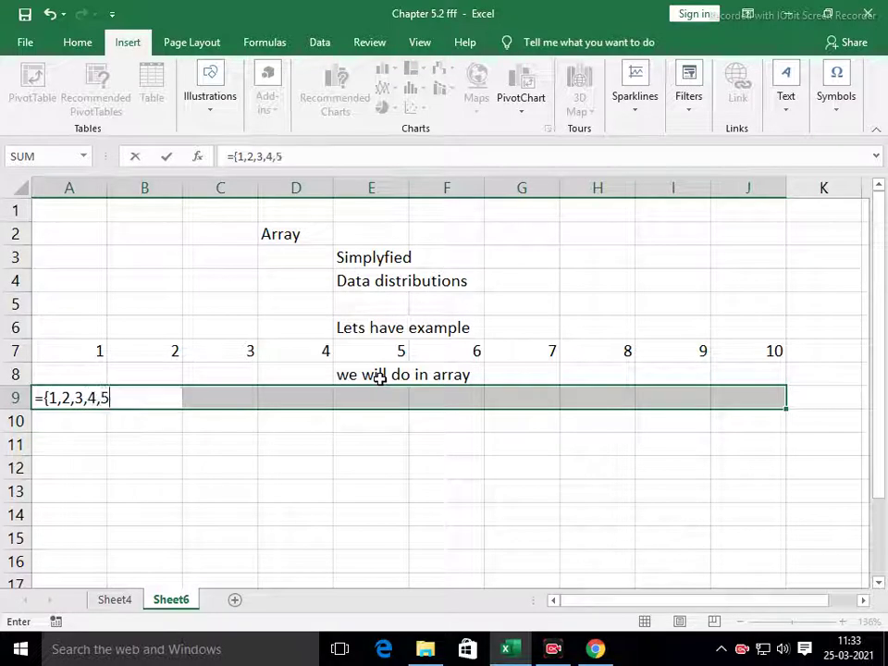
pyautogui.write(',6,7,8,9,')
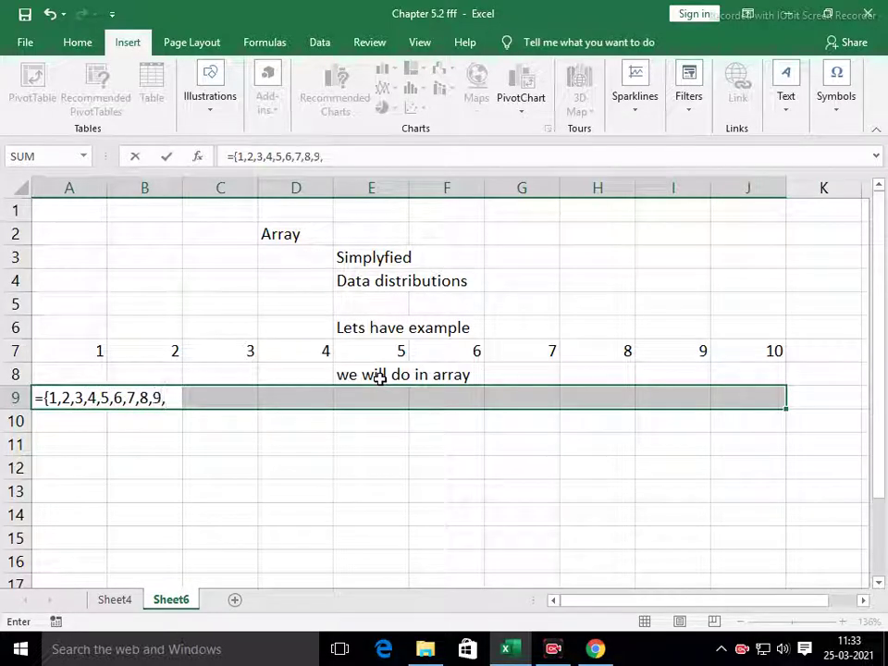
pyautogui.write('10}')
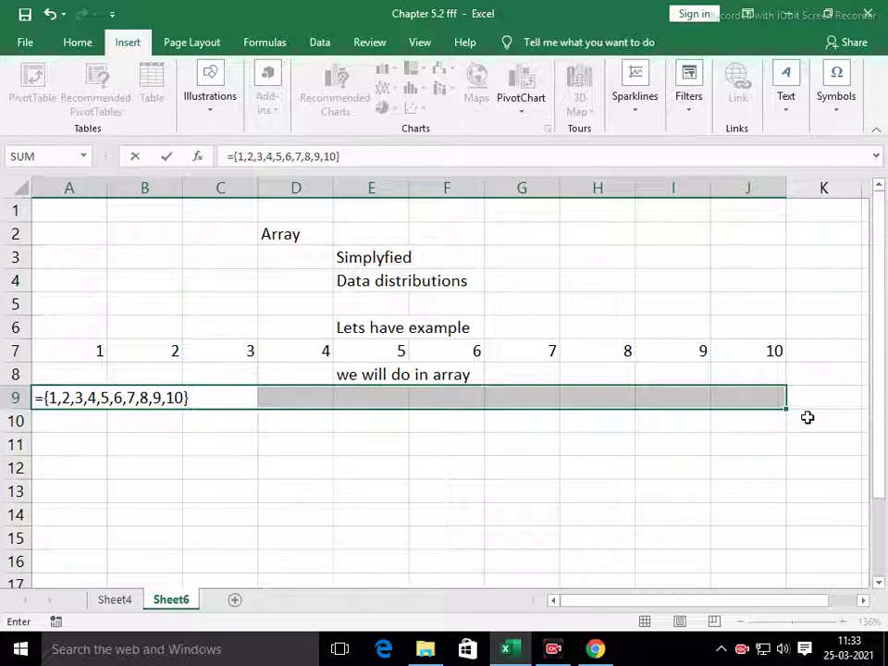
pyautogui.hotkey('ctrl', 'shift', 'Return')
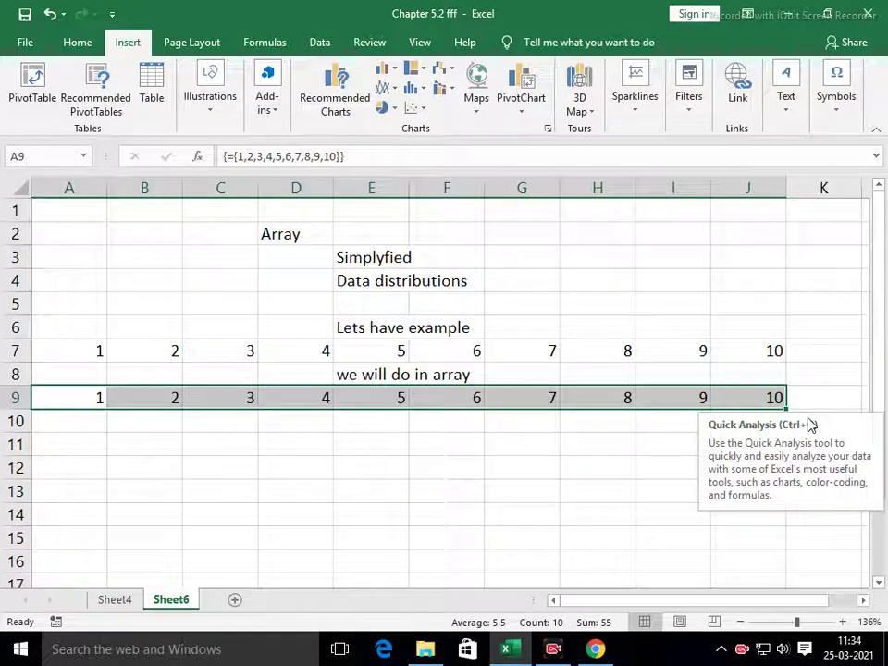
# Step: Enter the bracket pair "{ }" in cell A10 and the word "Array" in cell A11
pyautogui.press('Down')
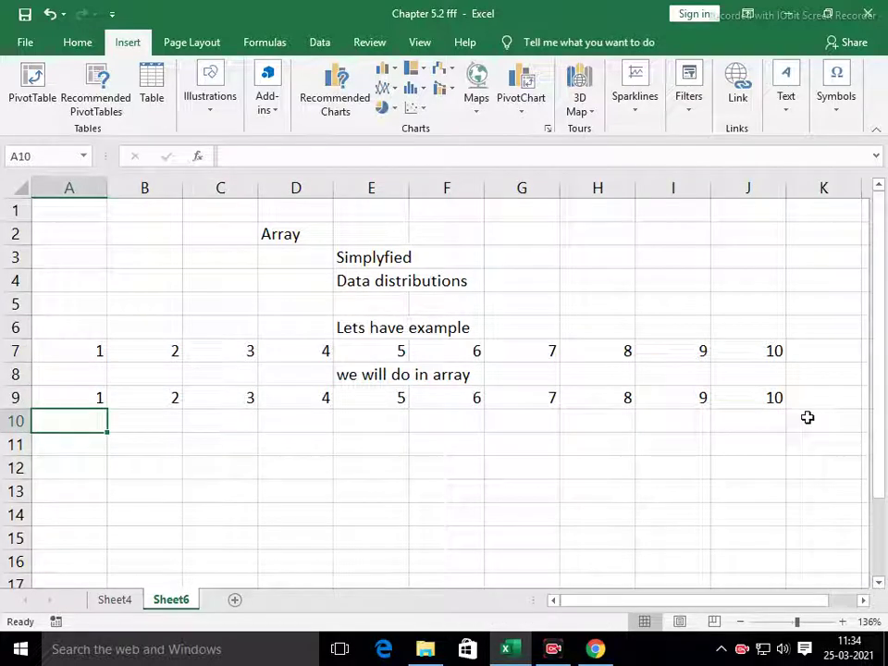
pyautogui.write('{ }')
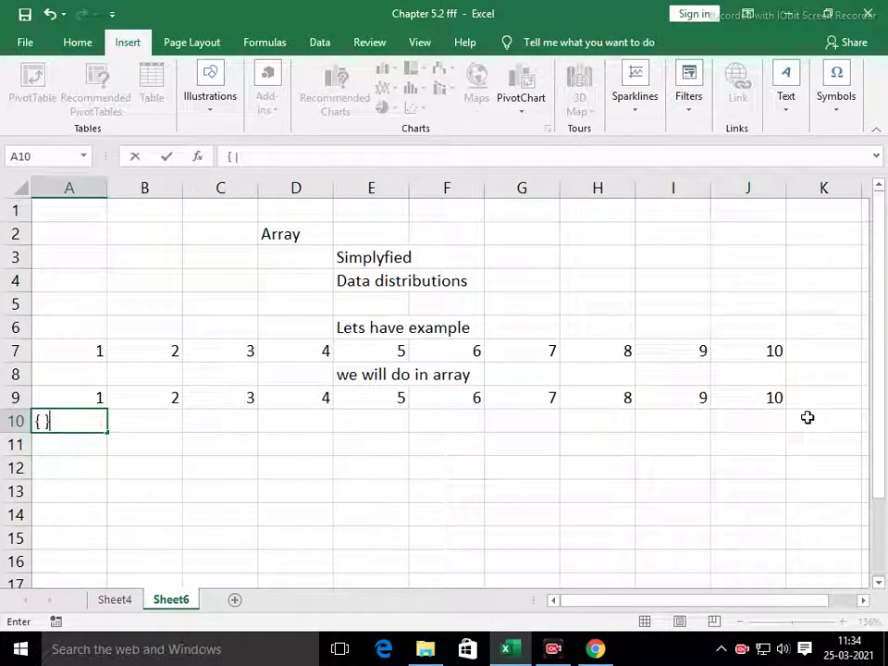
pyautogui.press('Return')
pyautogui.write('Array')
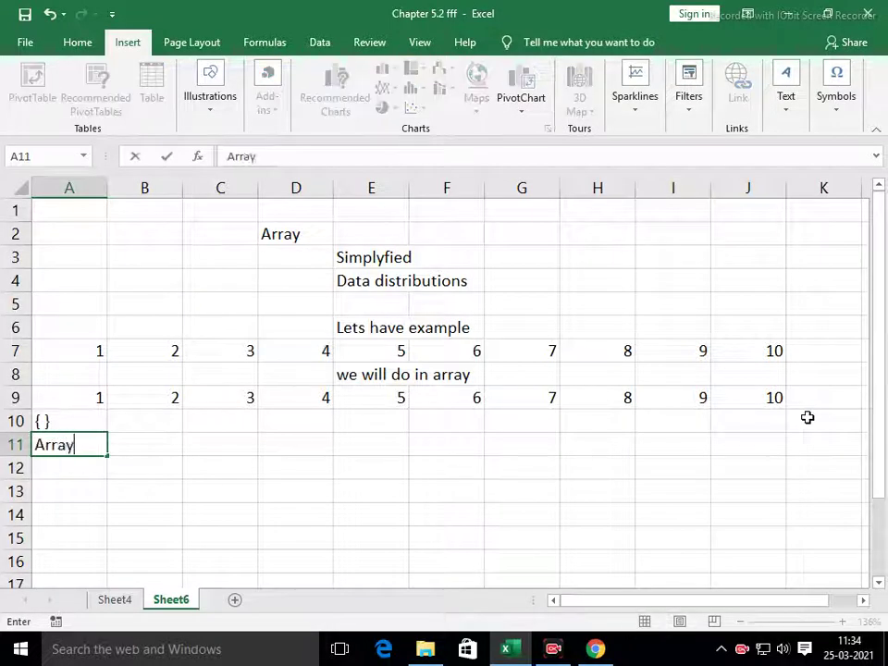
pyautogui.press('Return')
# Step: Enter the note "data distribuitons" in cell B12, one column in from the "Array" label
pyautogui.press('Right')
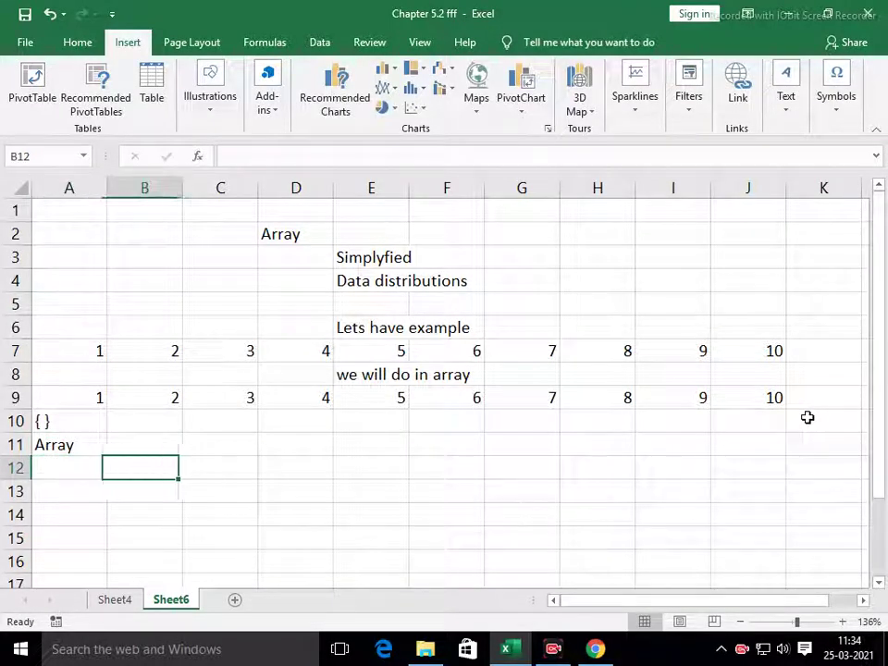
pyautogui.write('data d')
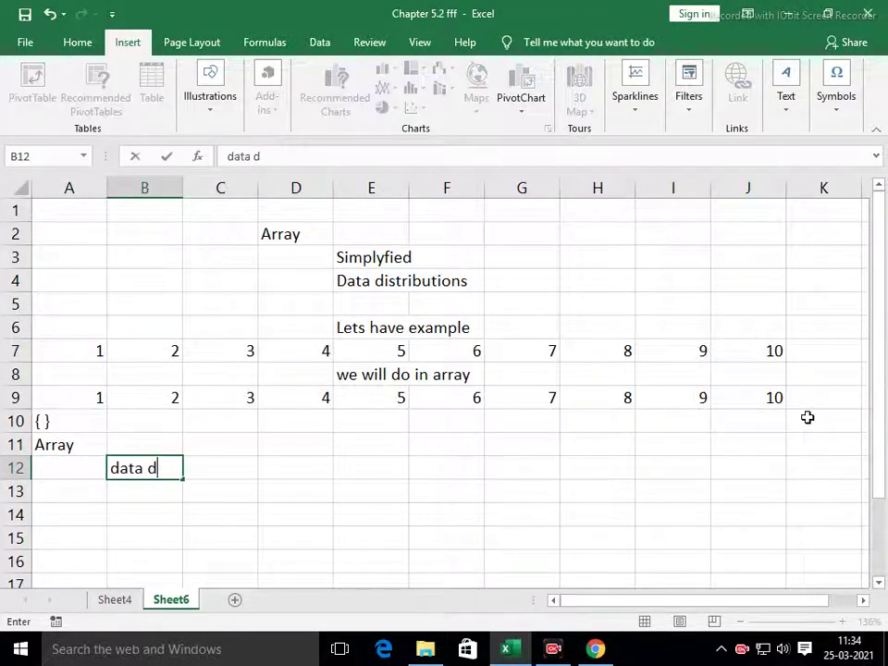
pyautogui.write('istribuitons')
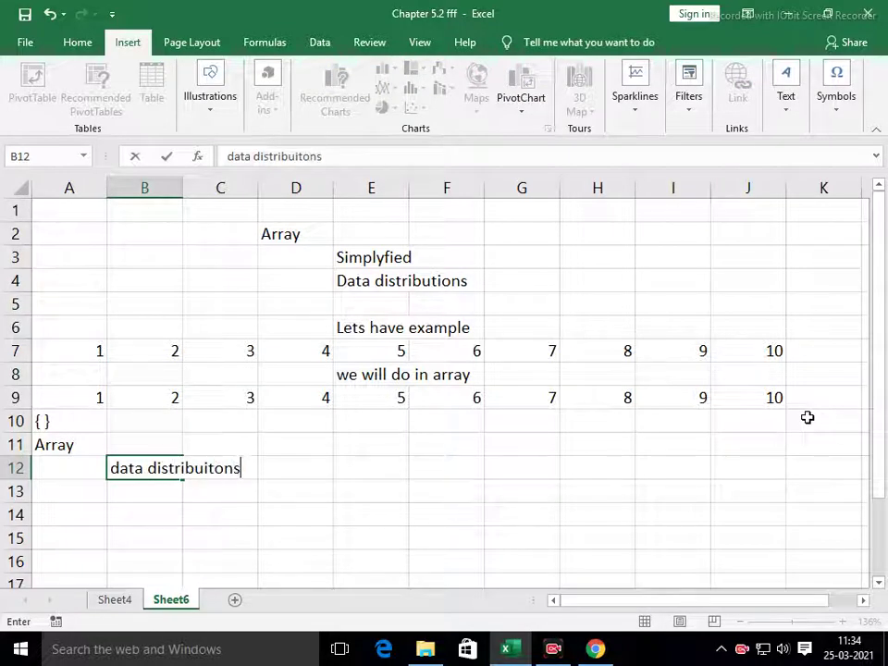
pyautogui.press('Return')
# Step: Enter the note "ctrl+shift+array" in cell C13
pyautogui.press('Right')
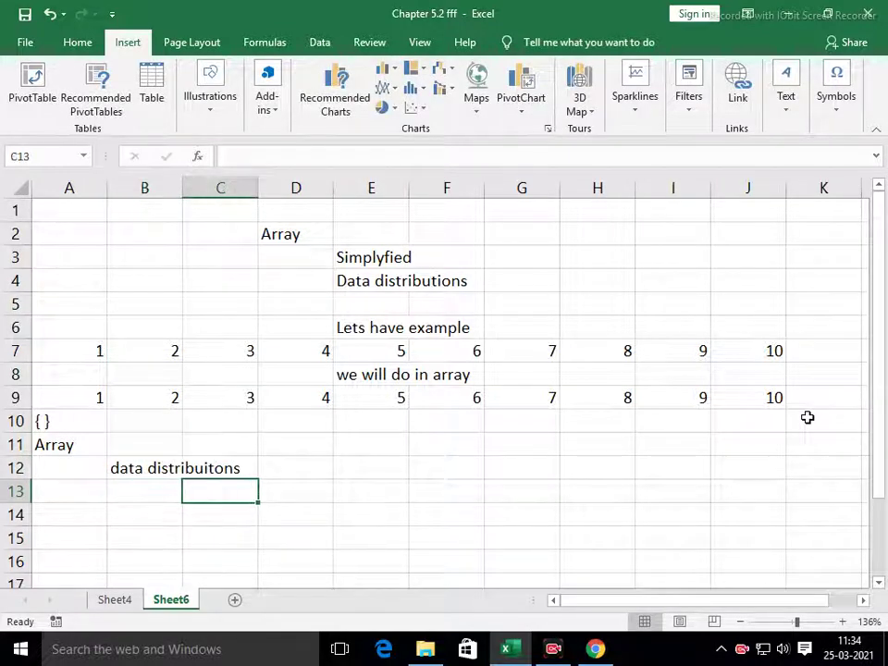
pyautogui.write('ctrl+shfi')
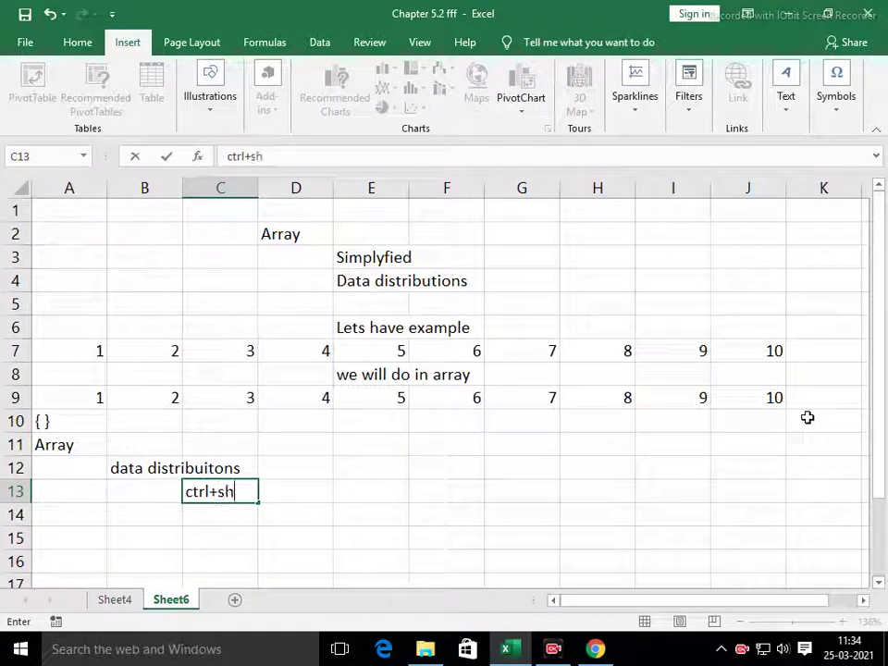
pyautogui.press('BackSpace')
pyautogui.press('BackSpace')
pyautogui.write('ift+array')
pyautogui.press('Return')
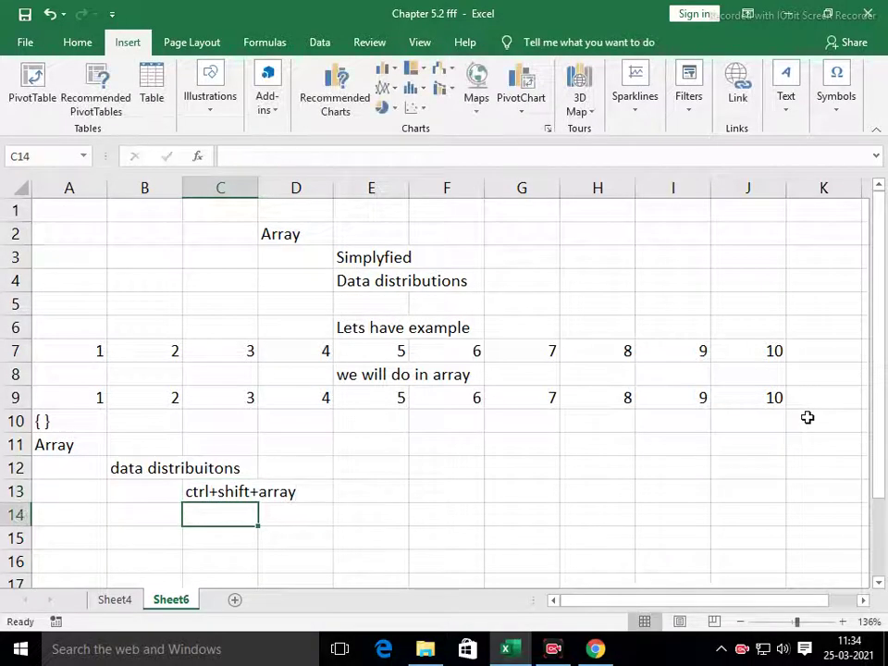
# Step: Replace the last word of the shortcut note in cell C13 so it reads "ctrl+shift+enter"
pyautogui.press('Up')
pyautogui.press('F2')
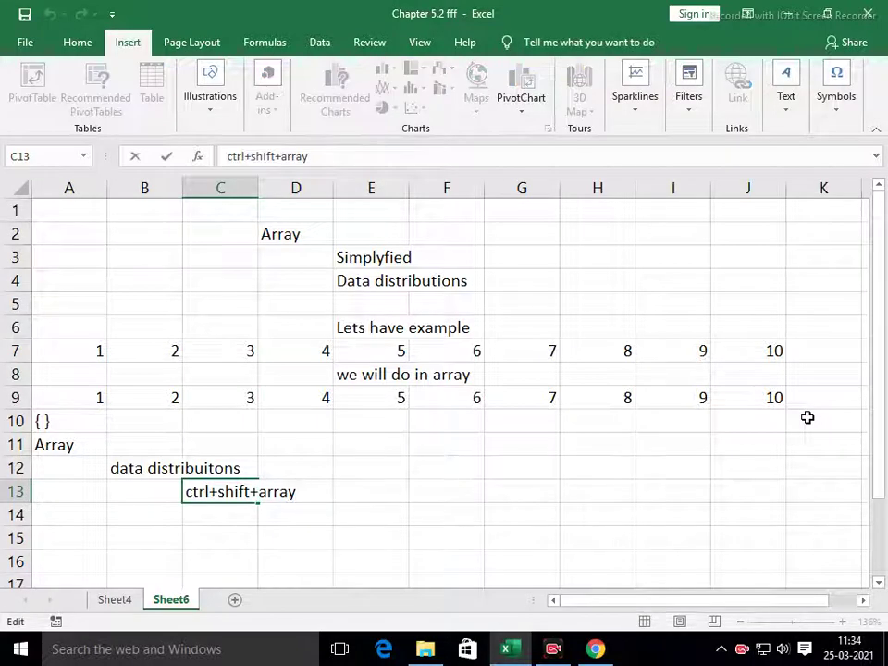
pyautogui.press('BackSpace')
pyautogui.press('BackSpace')
pyautogui.press('BackSpace')
pyautogui.press('BackSpace')
pyautogui.press('BackSpace')
pyautogui.write('enter')
pyautogui.press('Return')
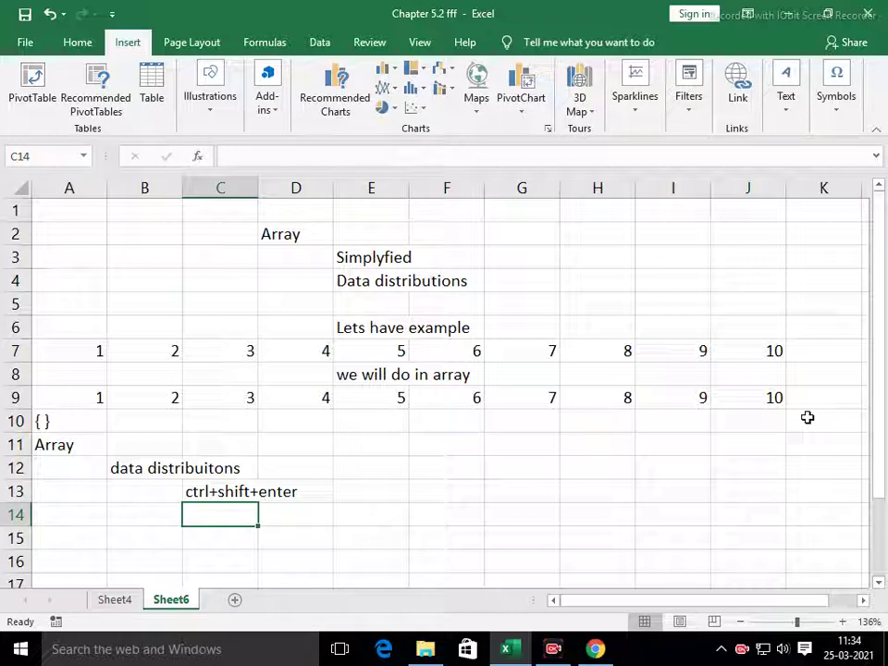
# Step: Enter the heading "Example 2" in cell A15, leaving row 14 empty
pyautogui.press('Down')
pyautogui.press('Down')
pyautogui.press('Down')
pyautogui.press('Down')
pyautogui.press('Down')
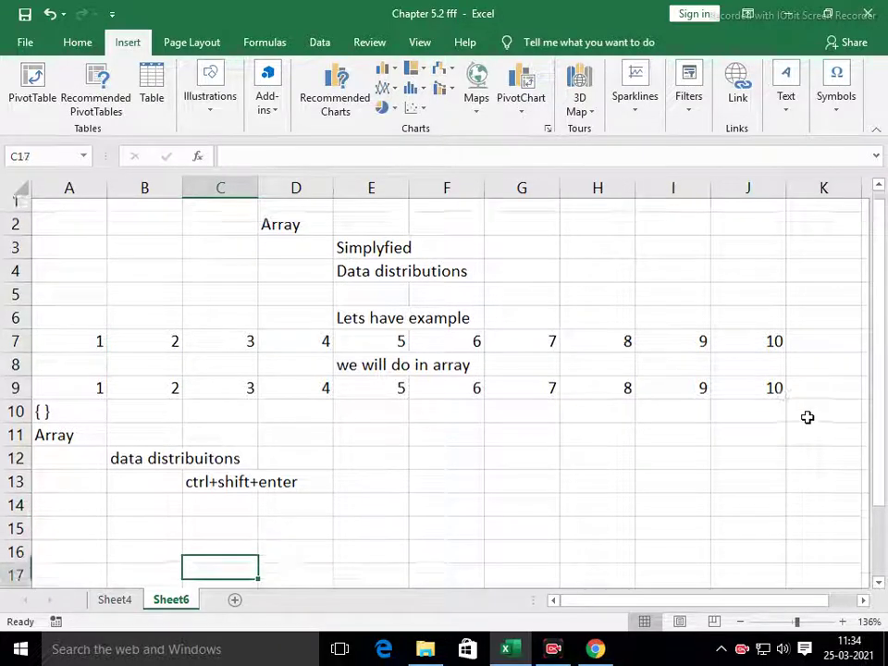
pyautogui.press('Up')
pyautogui.press('Up')
pyautogui.press('Up')
pyautogui.press('Up')
pyautogui.press('Left')
pyautogui.press('Left')
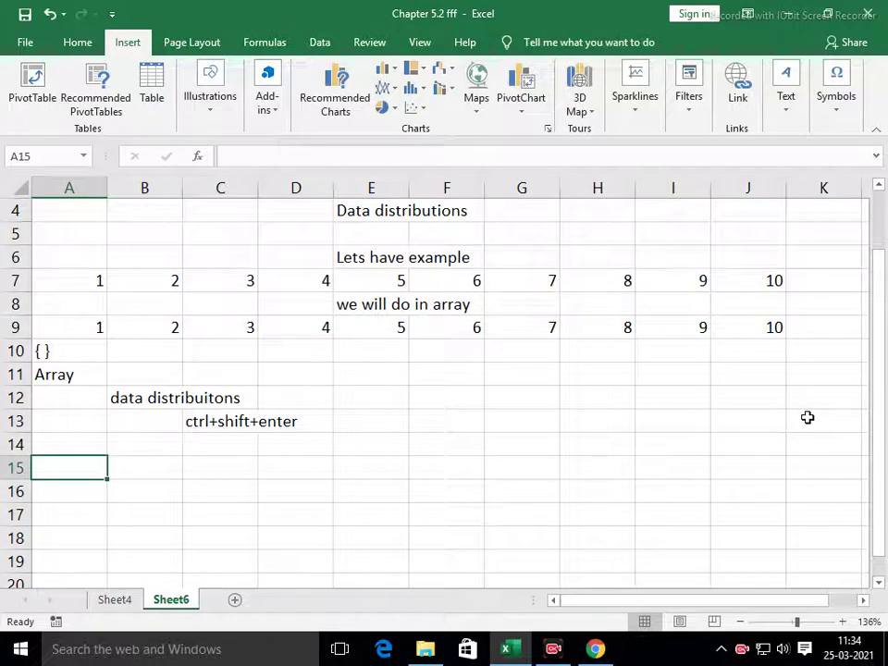
pyautogui.write('Example 2')
pyautogui.press('Return')
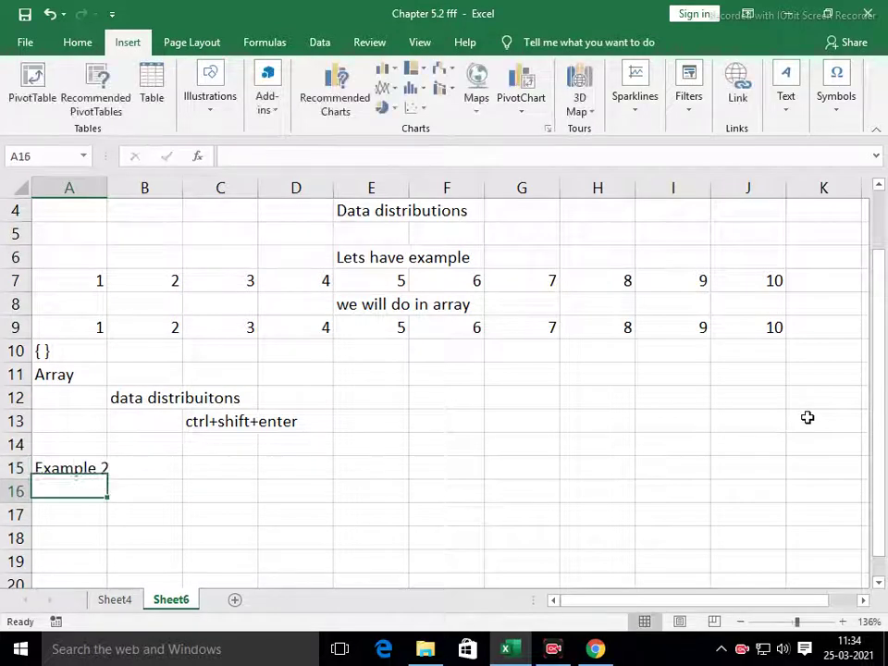
# Step: Enter the column headers "name", "city" and "salary" in cells C16 to E16
pyautogui.press('Right')
pyautogui.press('Right')
pyautogui.press('Down')
pyautogui.press('Down')
pyautogui.press('Down')
pyautogui.press('Down')
pyautogui.press('Down')
pyautogui.press('Down')
pyautogui.press('Down')
pyautogui.press('Down')
pyautogui.press('Down')
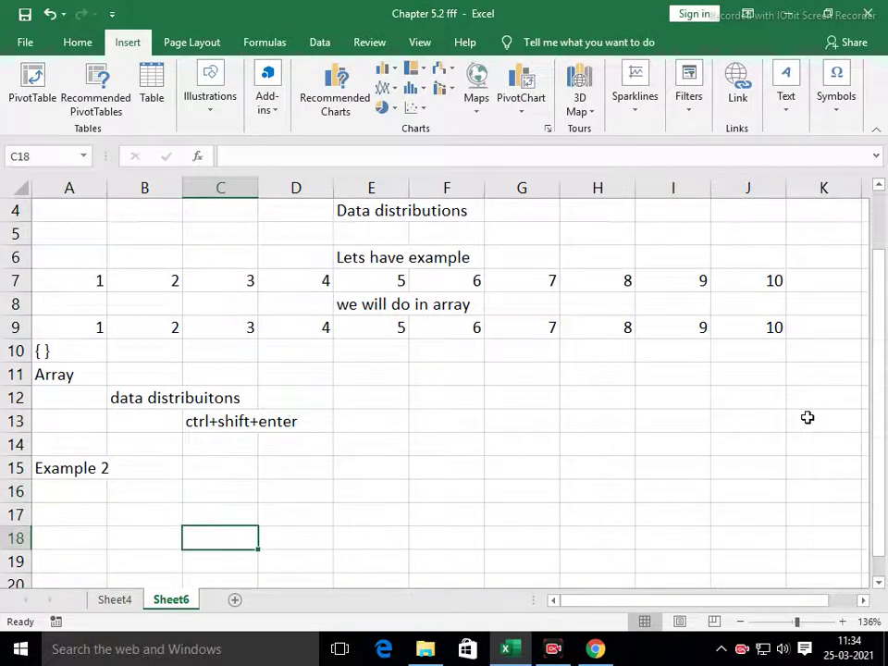
pyautogui.press('Up')
pyautogui.press('Up')
pyautogui.press('Up')
pyautogui.press('Up')
pyautogui.press('Up')
pyautogui.press('Up')
pyautogui.press('Up')
pyautogui.press('Up')
pyautogui.press('Up')
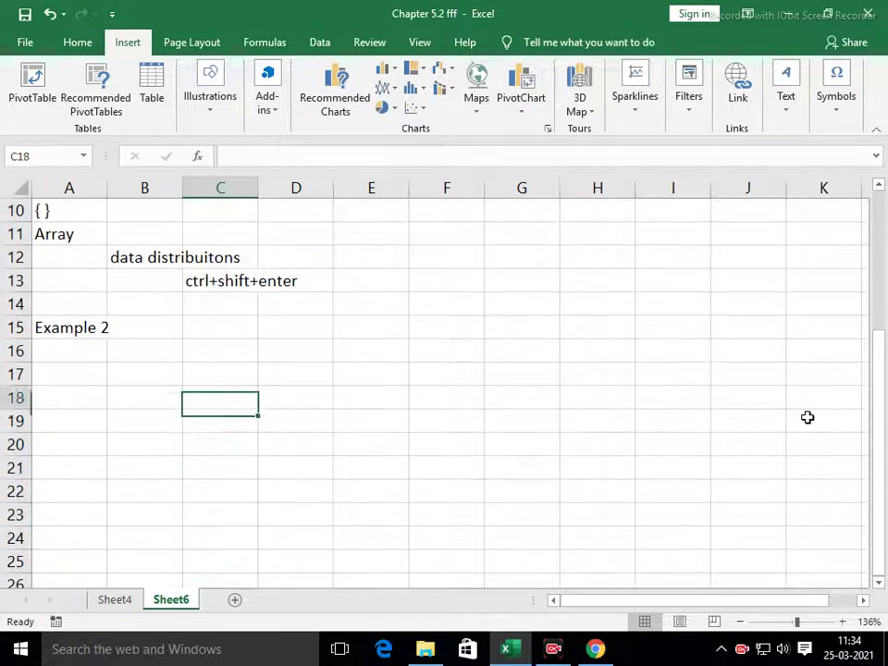
pyautogui.write('name')
pyautogui.press('Tab')
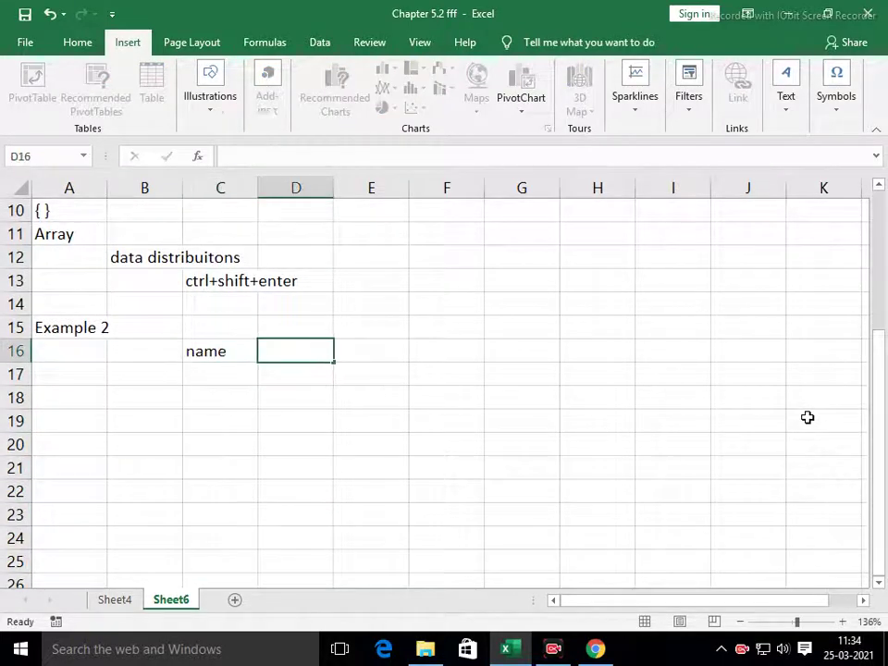
pyautogui.write('city')
pyautogui.press('Tab')
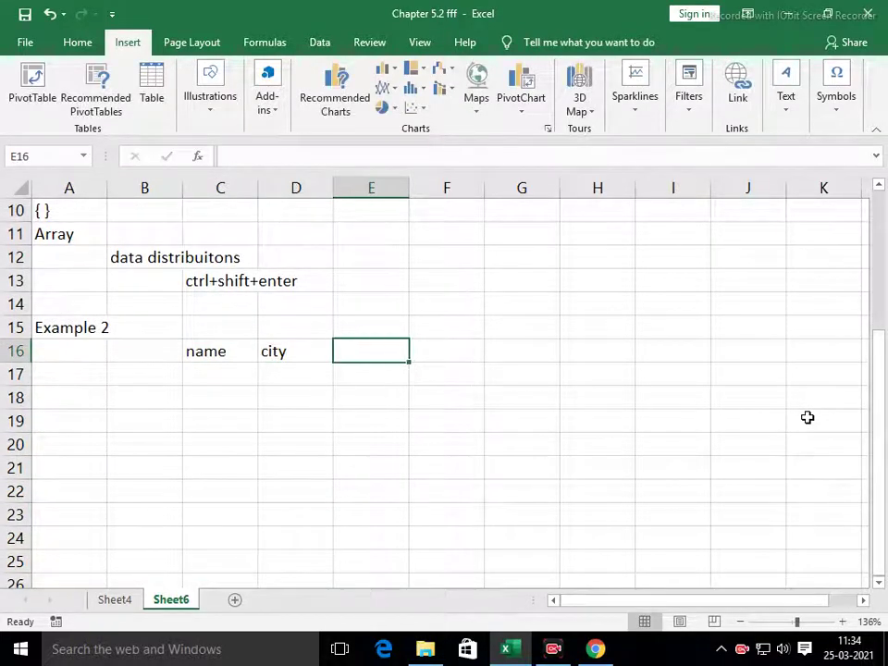
pyautogui.write('salary')
pyautogui.press('Return')
# Step: Fill row 17 of the table with the first person's name, the city mumbai and the salary 15000
pyautogui.write('a')
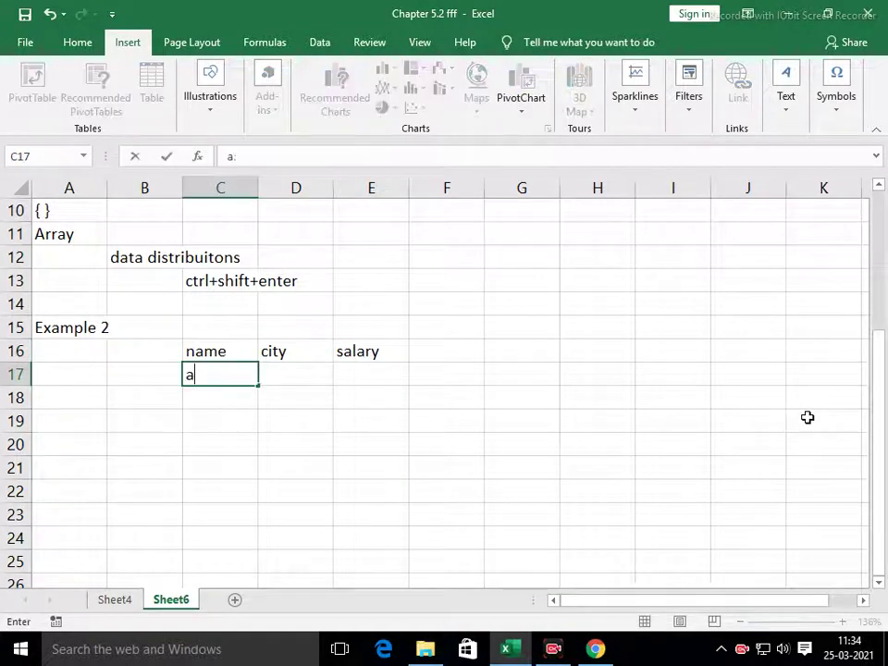
pyautogui.write('mit')
pyautogui.press('Tab')
pyautogui.write('mumbai')
pyautogui.press('Tab')
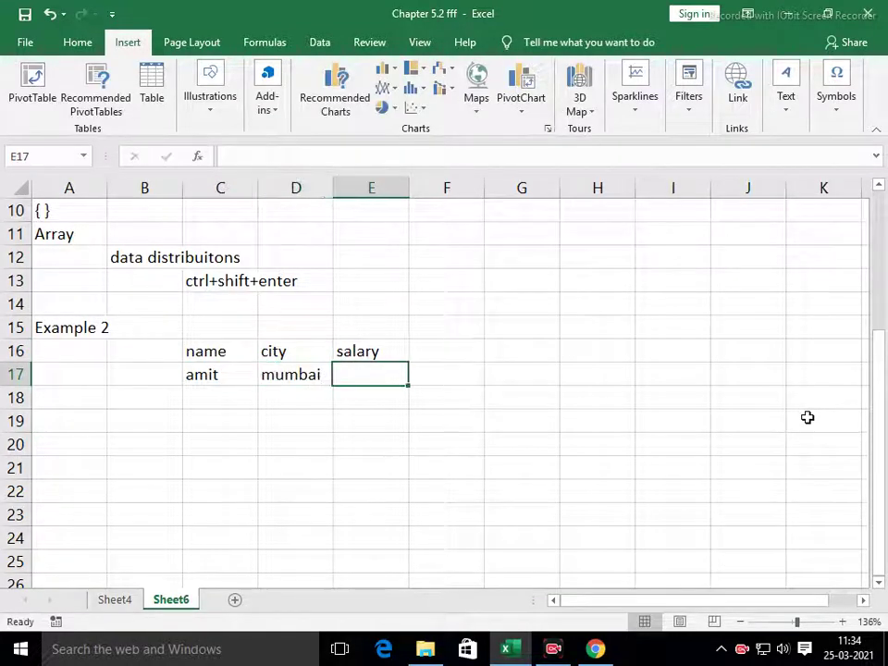
pyautogui.write('15000')
pyautogui.press('Return')
# Step: Fill row 18 of the table with the second person's name, the city delhi and the salary 23500
pyautogui.write('sumit')
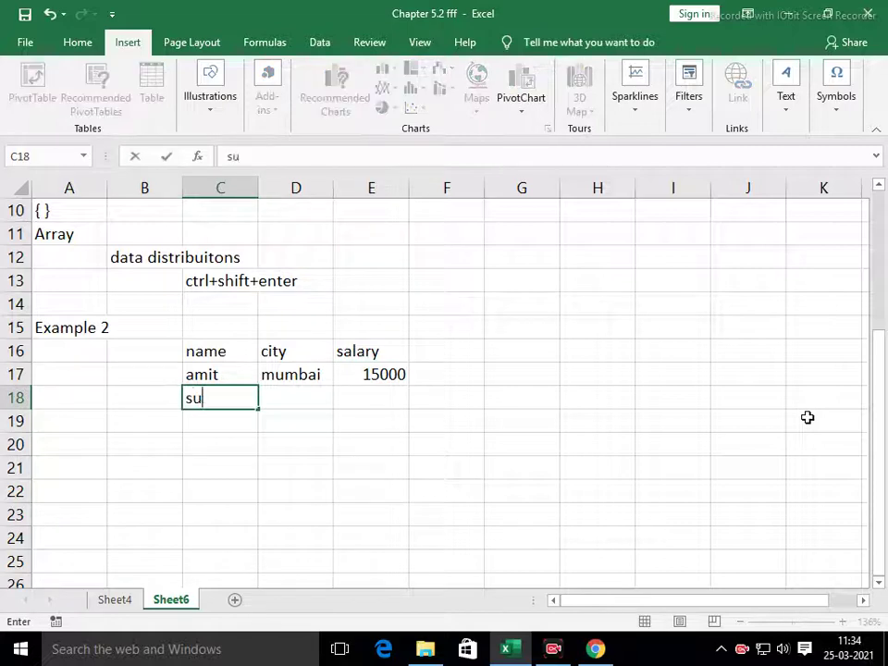
pyautogui.press('Tab')
pyautogui.write('dlehi')
pyautogui.press('BackSpace')
pyautogui.press('BackSpace')
pyautogui.press('BackSpace')
pyautogui.press('BackSpace')
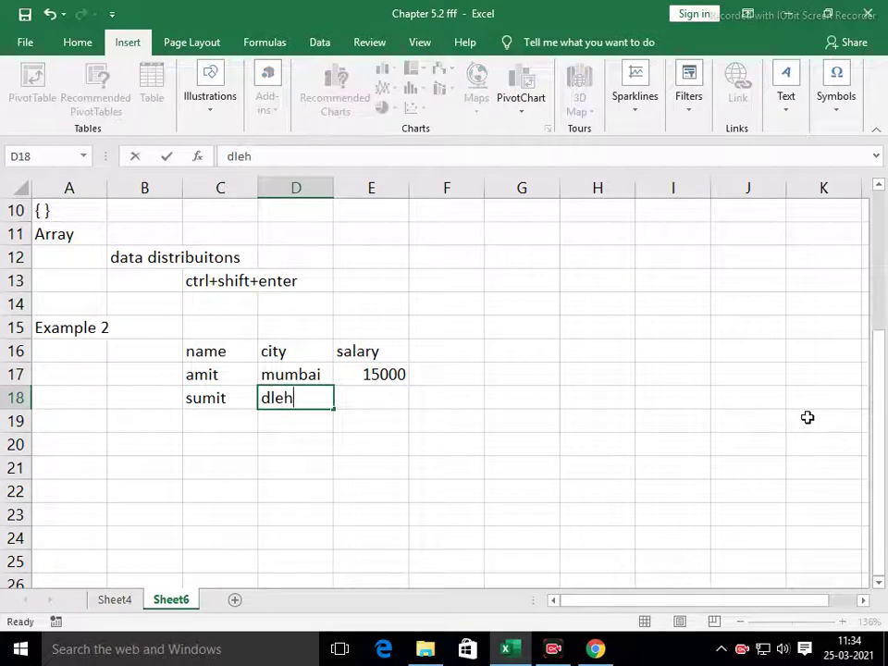
pyautogui.write('elhi')
pyautogui.press('Tab')
pyautogui.write('23500')
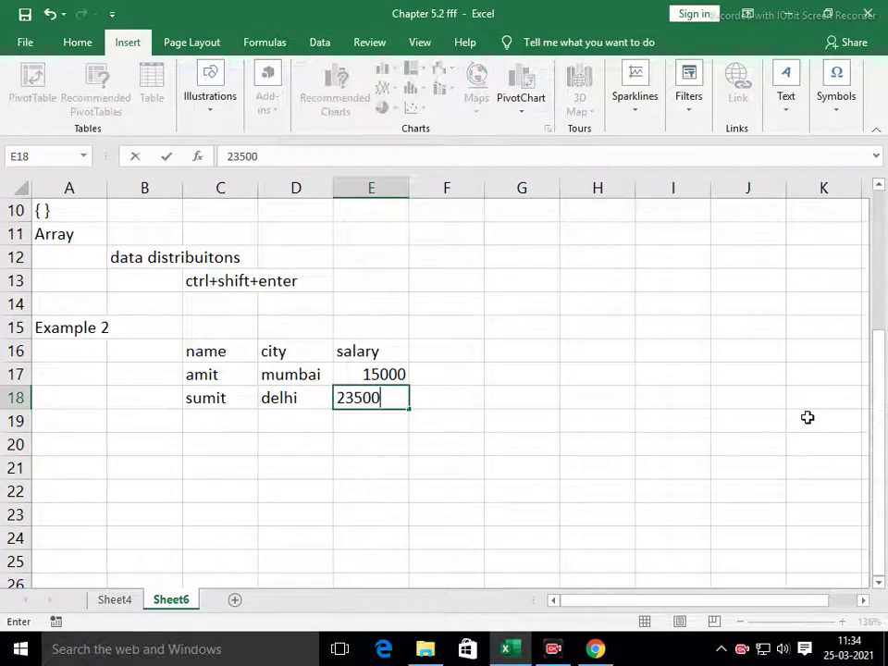
pyautogui.press('Return')
# Step: Fill row 19 of the table with the third person's name, the city pune and the salary 16000
pyautogui.write('raj')
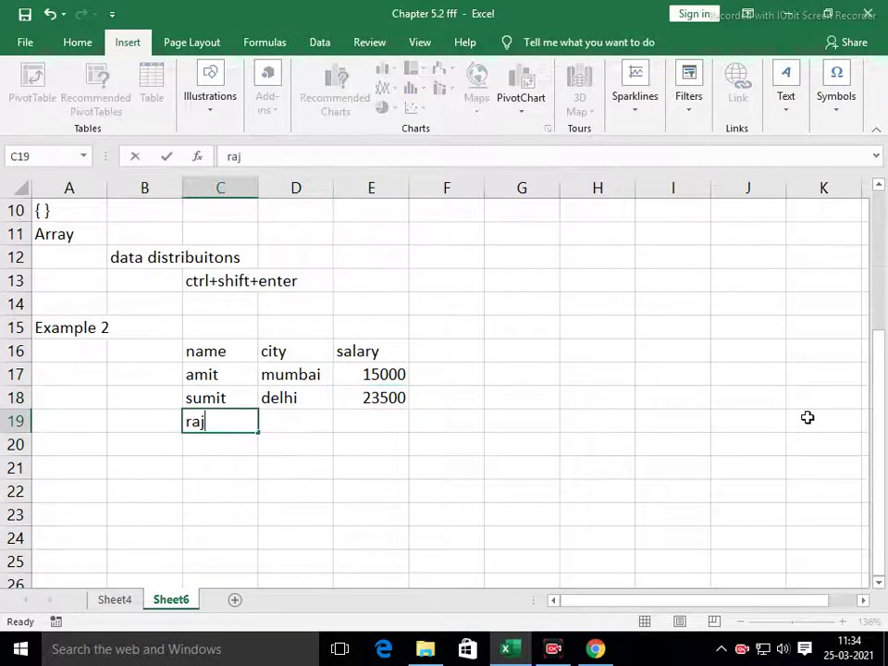
pyautogui.press('Tab')
pyautogui.write('pune')
pyautogui.press('Tab')
pyautogui.write('1')
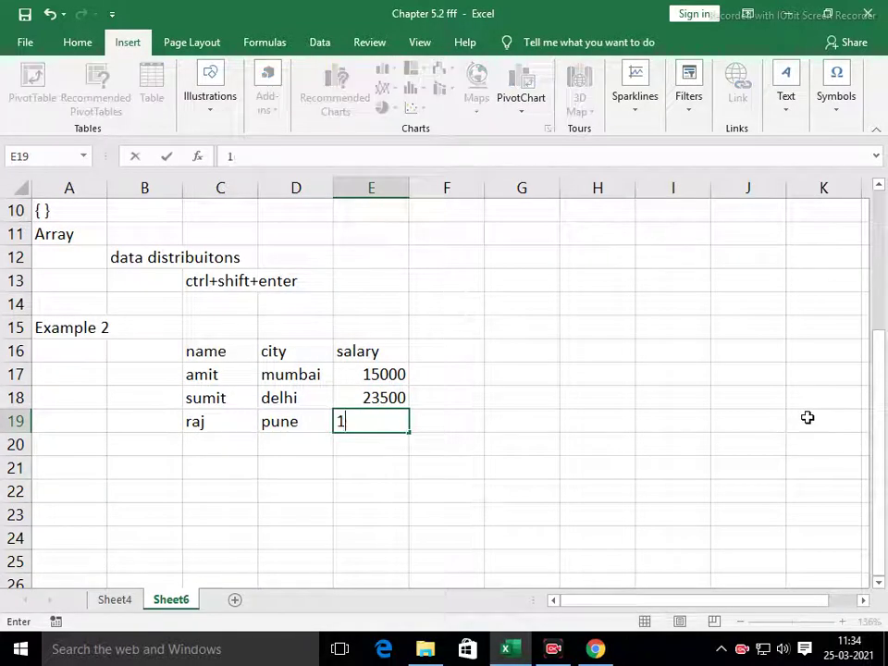
pyautogui.write('6000')
pyautogui.press('Return')
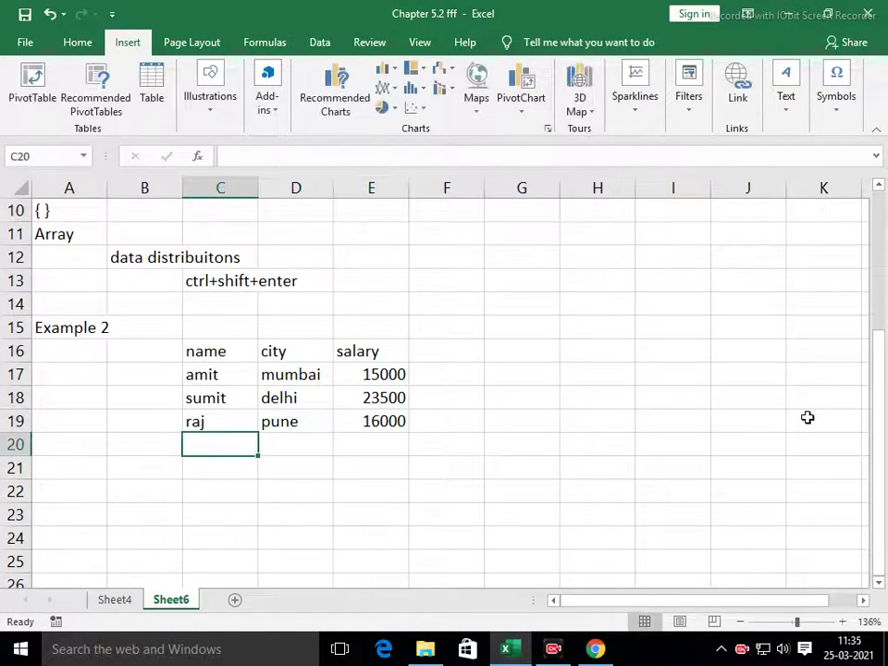
# Step: Enter the note "Lets do same things in array" in cell C21, below the table
pyautogui.press('Return')
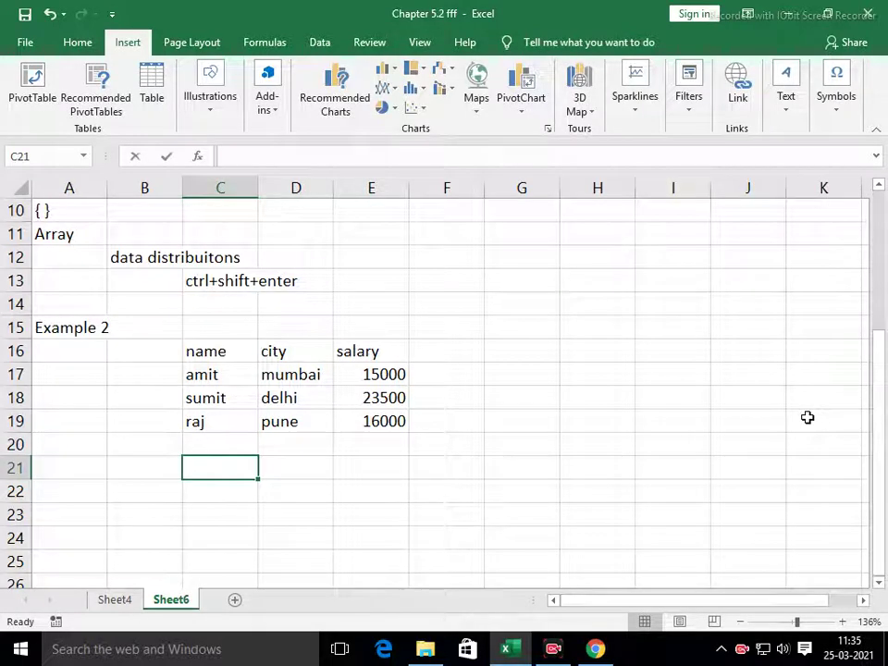
pyautogui.write('Lets do same ')
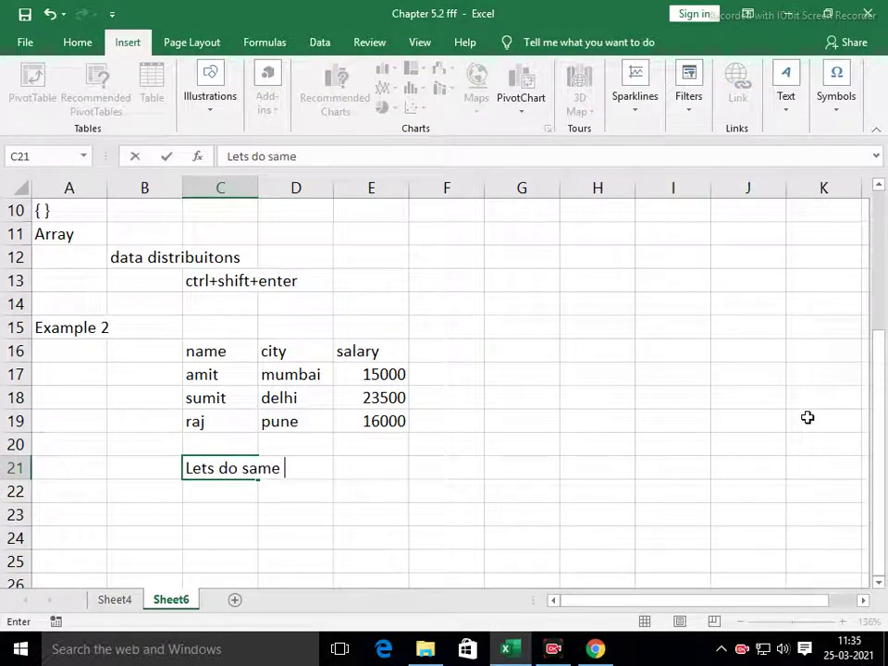
pyautogui.write('ihisn')
pyautogui.press('BackSpace')
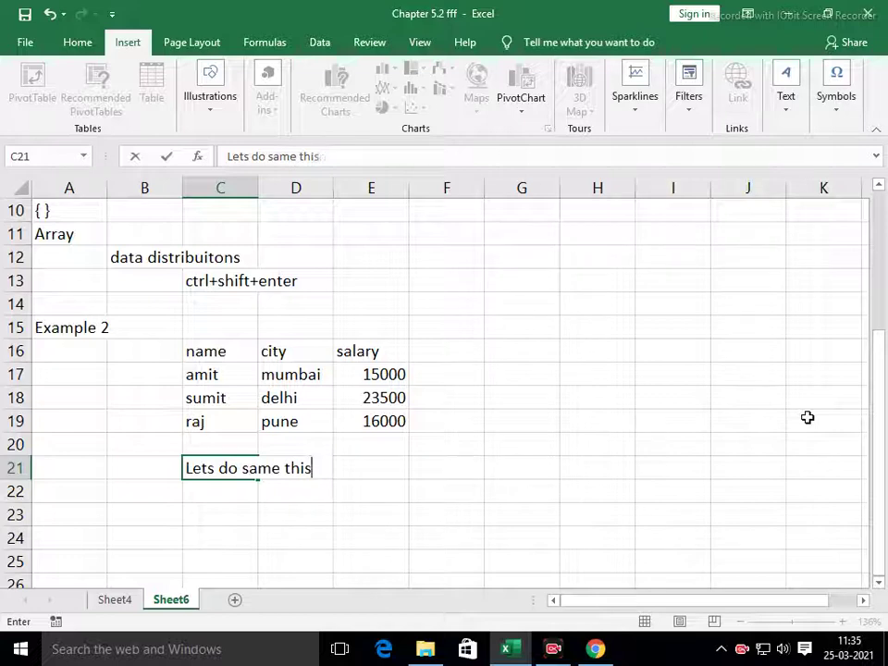
pyautogui.press('BackSpace')
pyautogui.write('ngs in a')
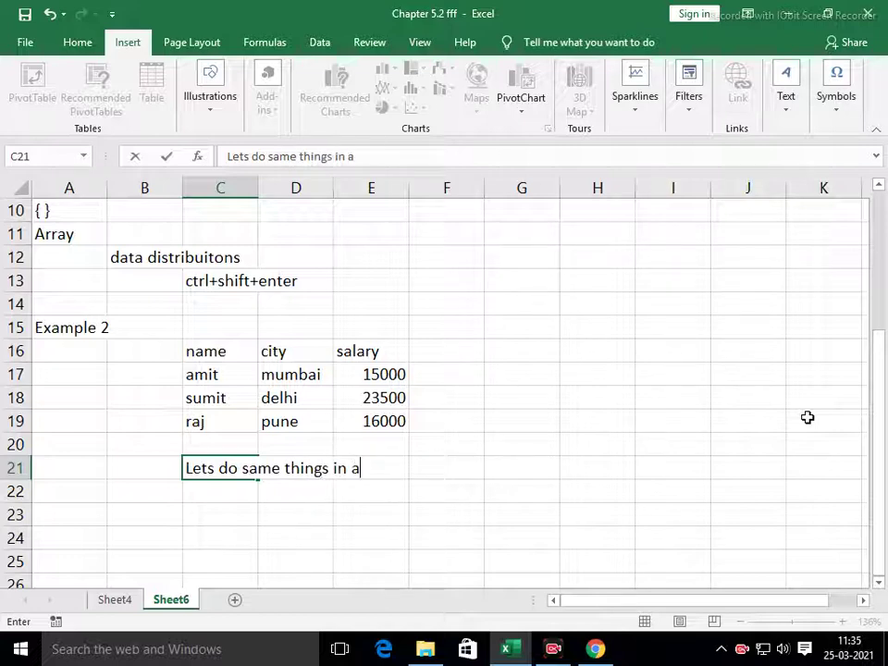
pyautogui.write('rray')
pyautogui.click(620, 453)
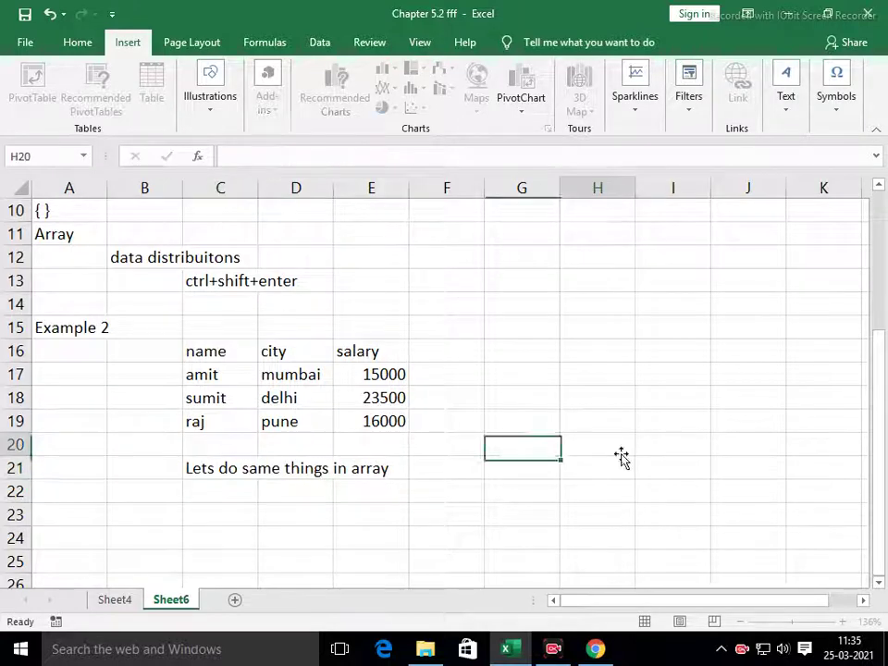
# Step: Enter the label "Row" in cell G13 and a comma beside it in H13
pyautogui.click(517, 349)
pyautogui.moveTo(517, 349); pyautogui.dragTo(710, 354)
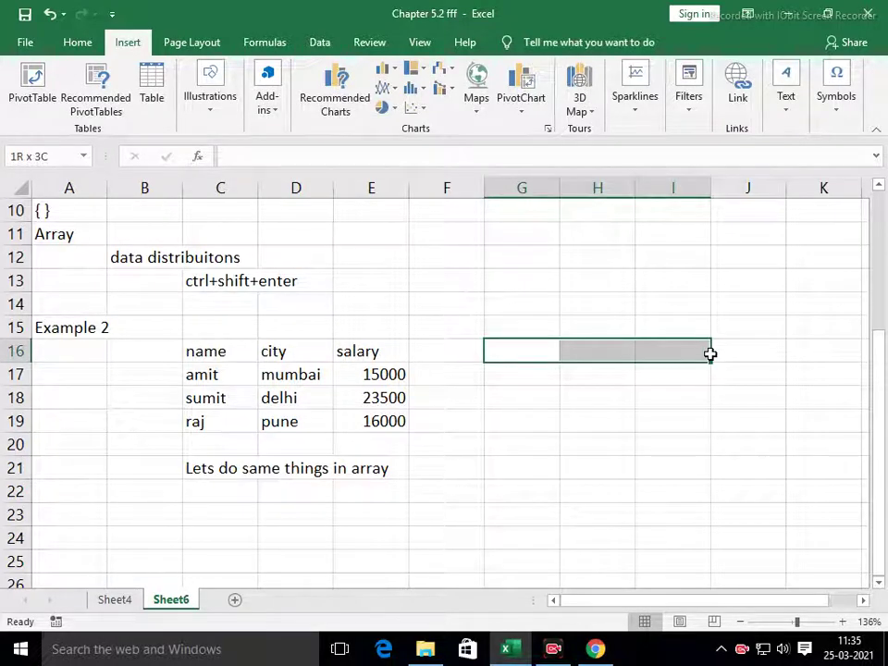
pyautogui.click(510, 278)
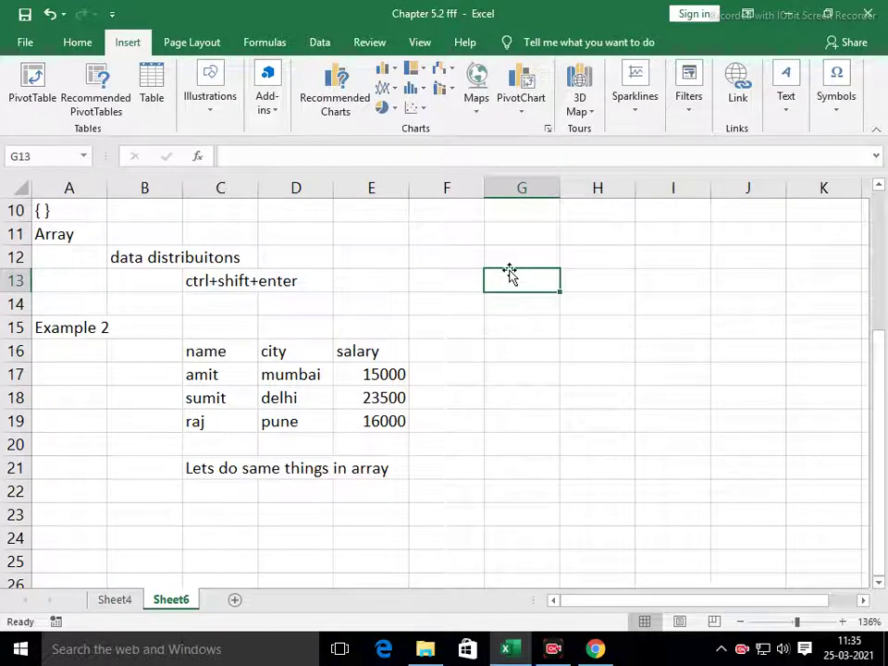
pyautogui.write('Row')
pyautogui.press('Tab')
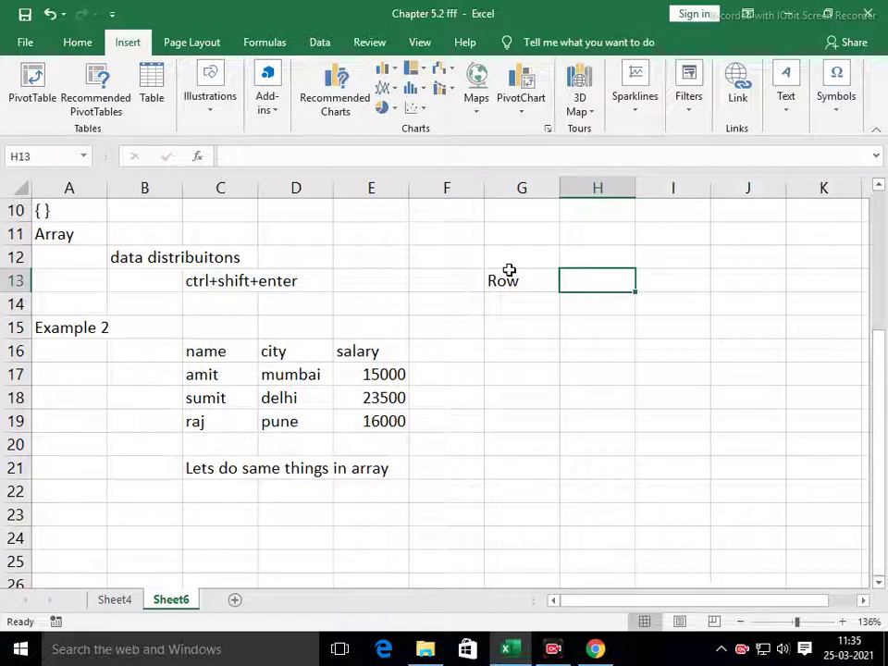
pyautogui.write(',')
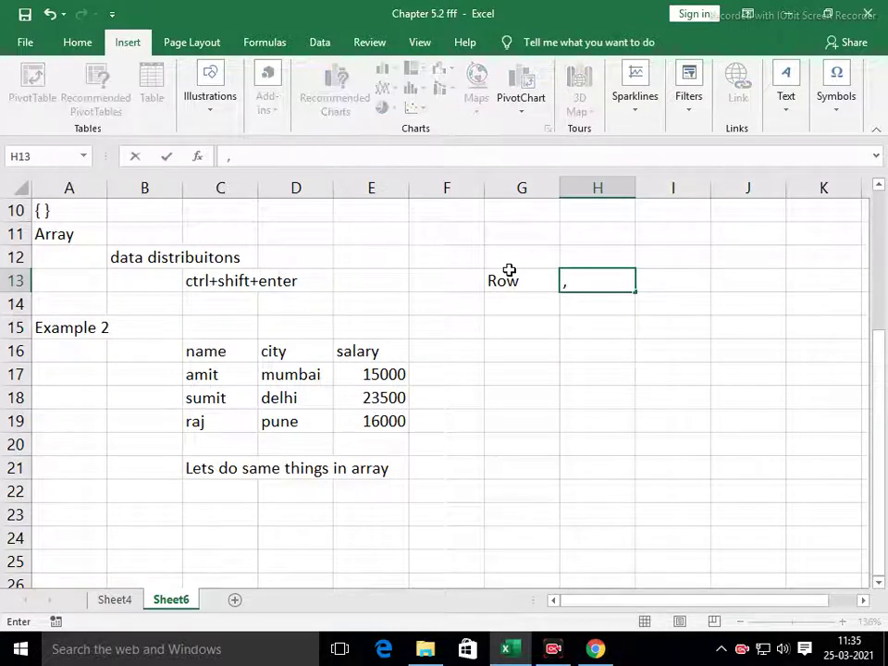
pyautogui.press('Return')
# Step: Replace the separator in cell H13 with a semicolon
pyautogui.write('colu')
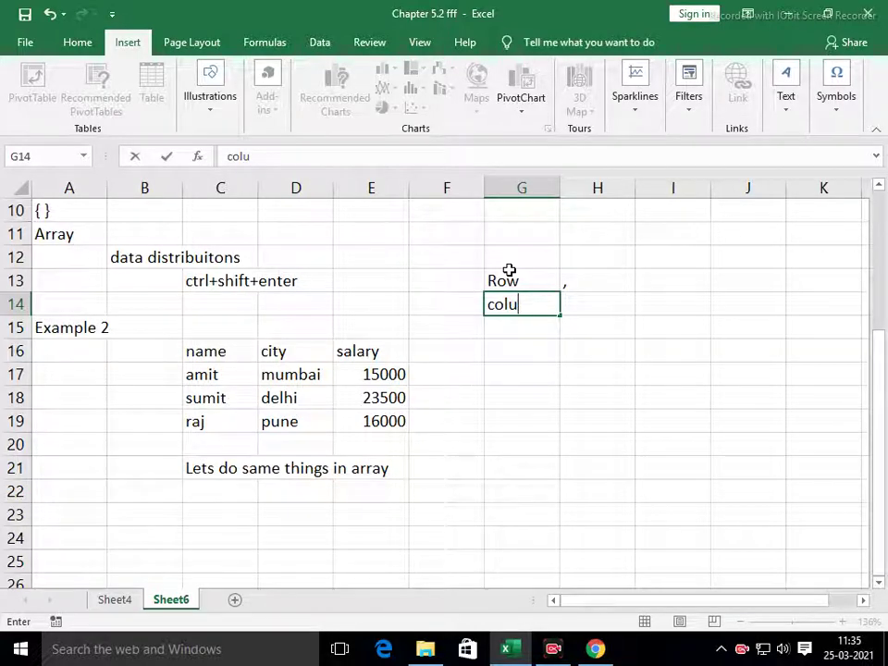
pyautogui.press('Escape')
pyautogui.press('Up')
pyautogui.press('Right')
pyautogui.press('F2')
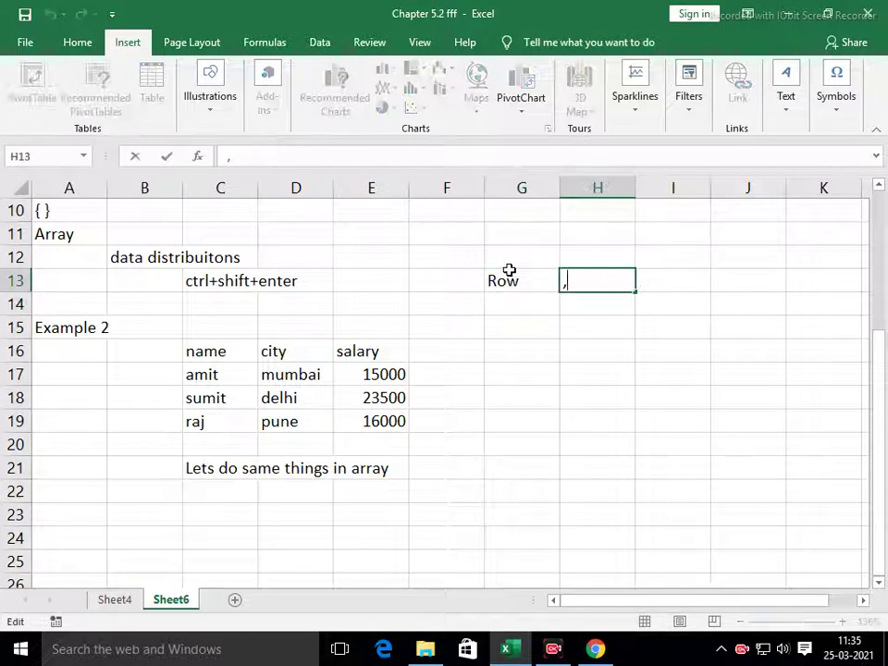
pyautogui.press('BackSpace')
pyautogui.write(';')
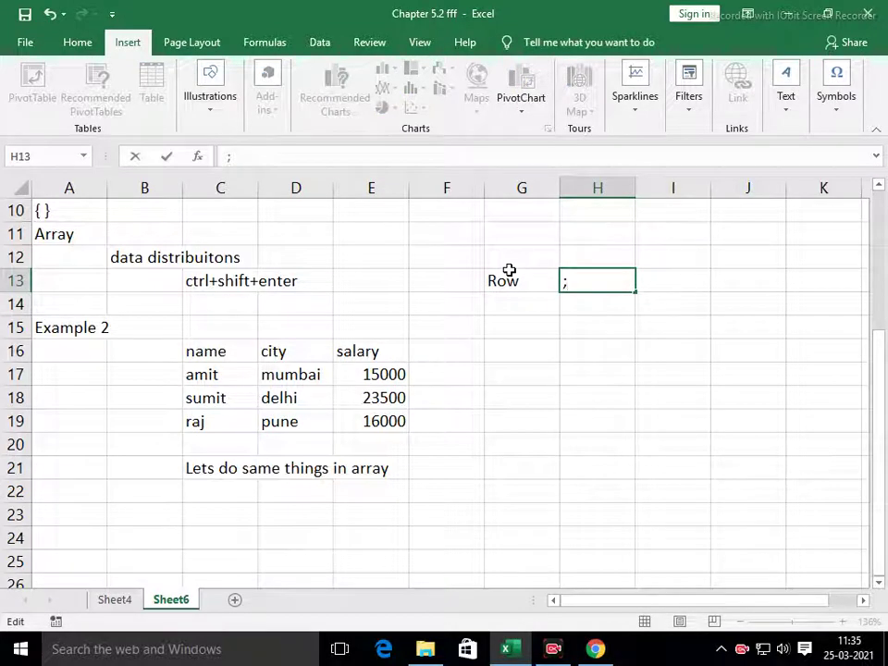
pyautogui.press('Return')
# Step: Enter the label "column" in cell G14 and a comma beside it in H14
pyautogui.press('Left')
pyautogui.write('column')
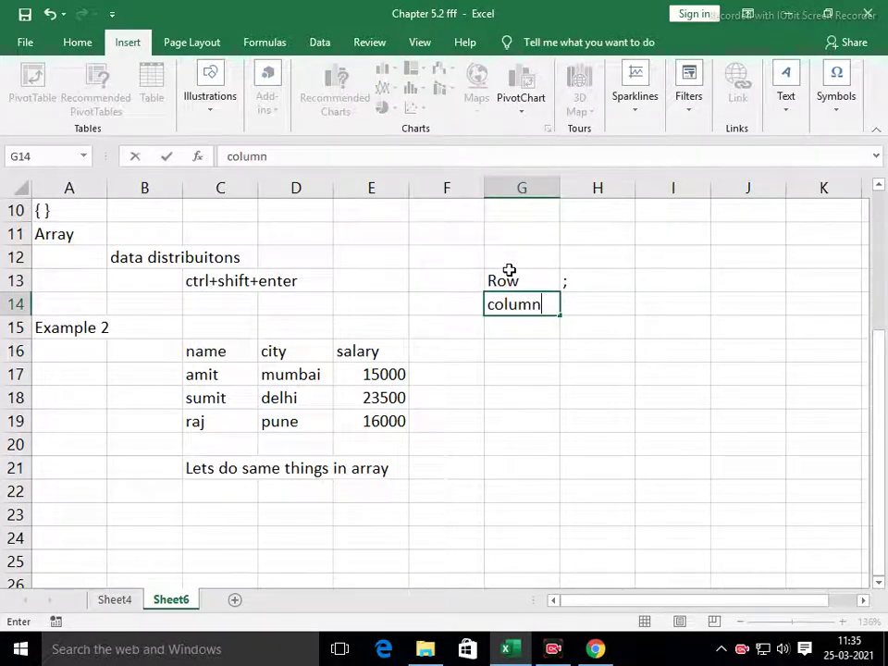
pyautogui.press('Right')
pyautogui.write(',')
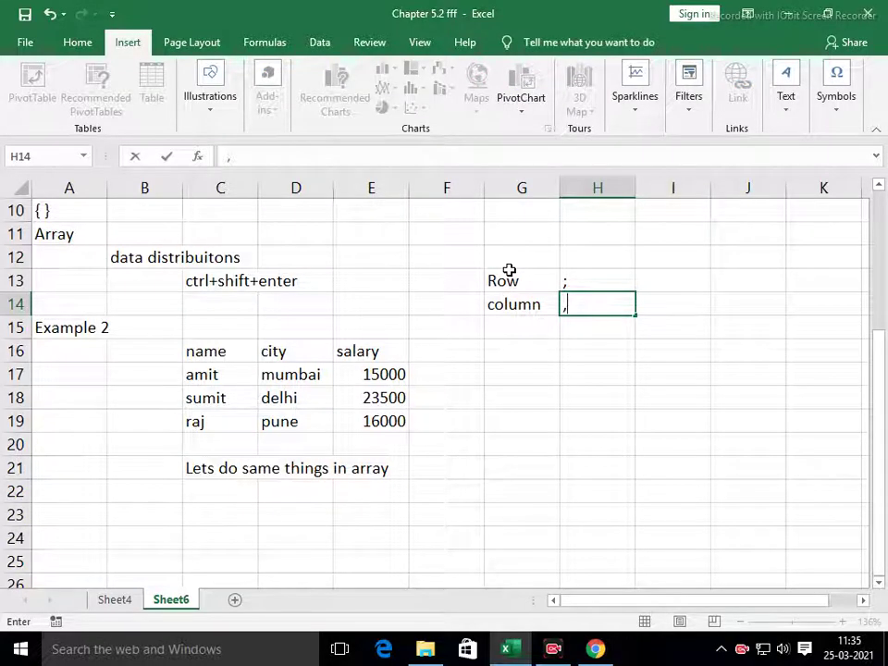
pyautogui.press('Return')
# Step: Start an array constant over the range G16:I19 with the header row "Name","City","Salary", ended by a semicolon
pyautogui.moveTo(521, 357); pyautogui.dragTo(691, 422)
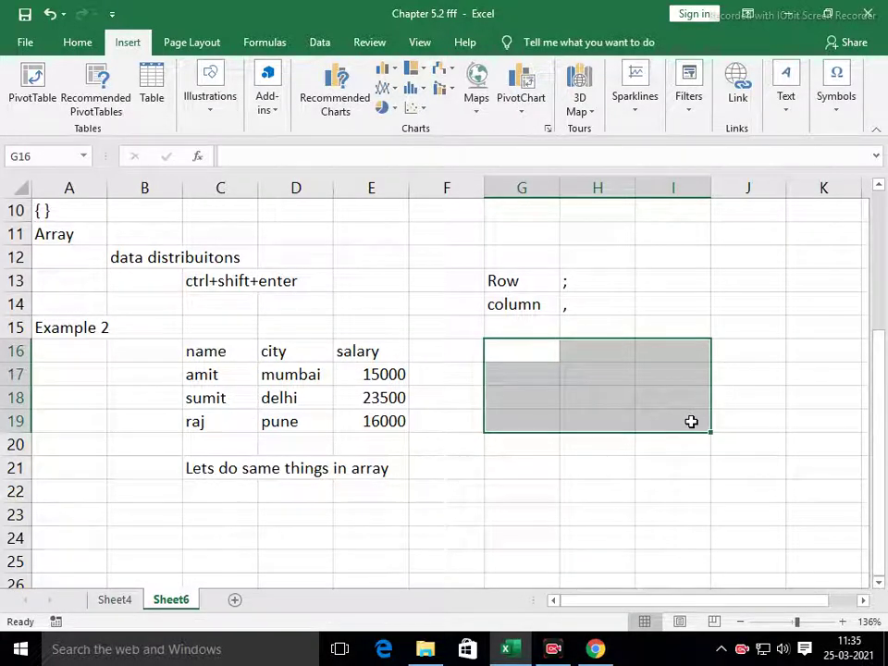
pyautogui.write('={')
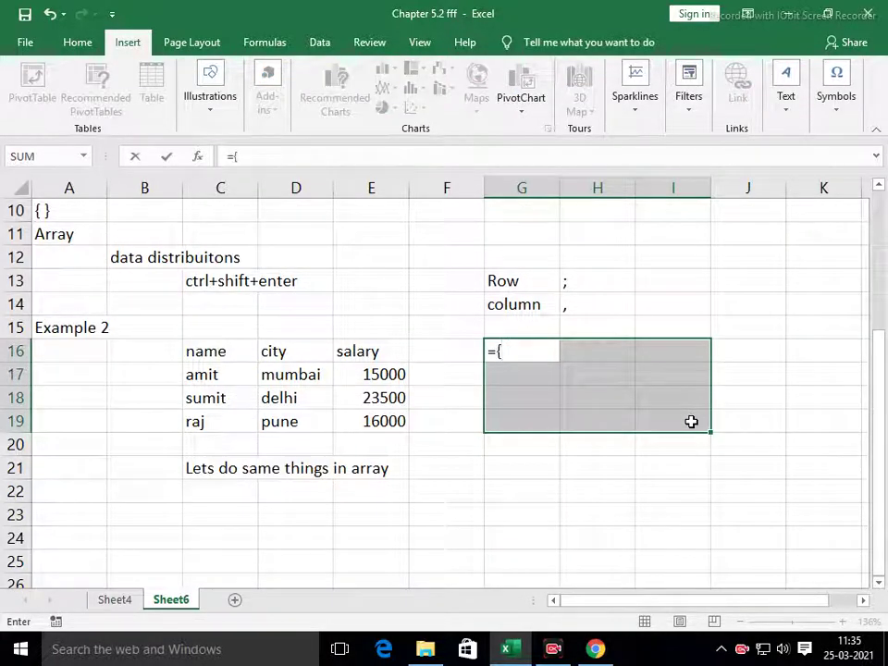
pyautogui.write('"Name"')
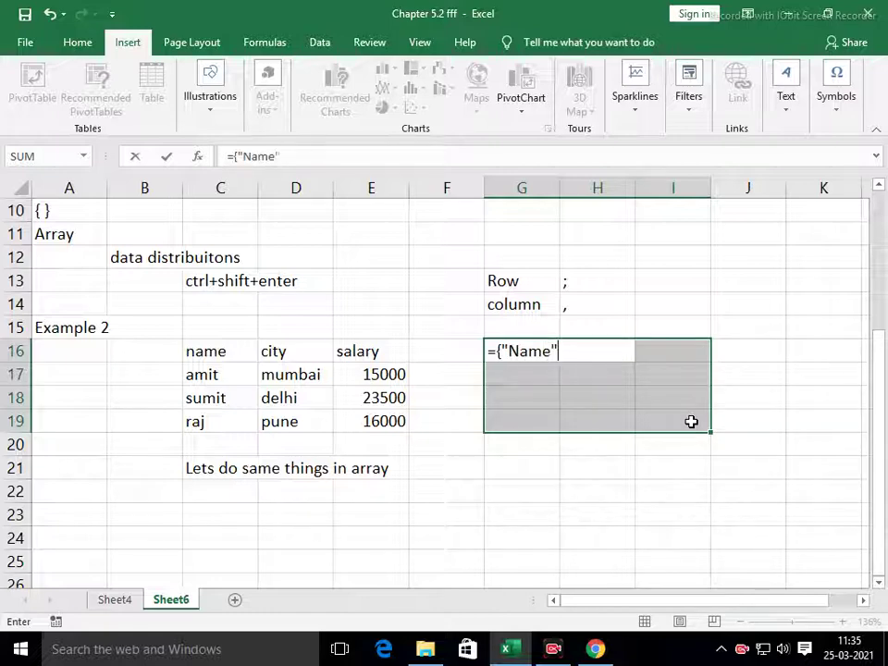
pyautogui.write(',"City","Sa')
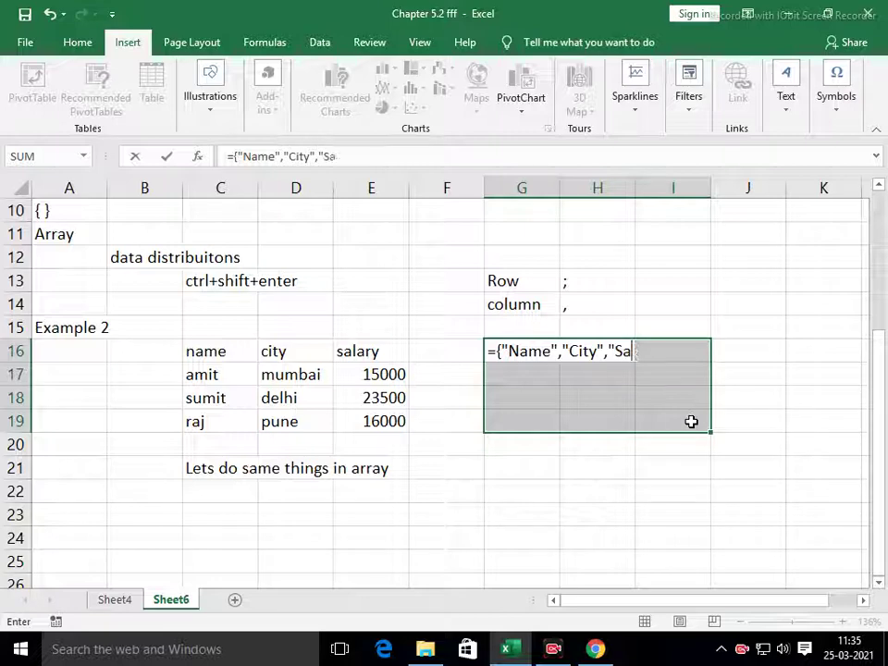
pyautogui.write('lary"')
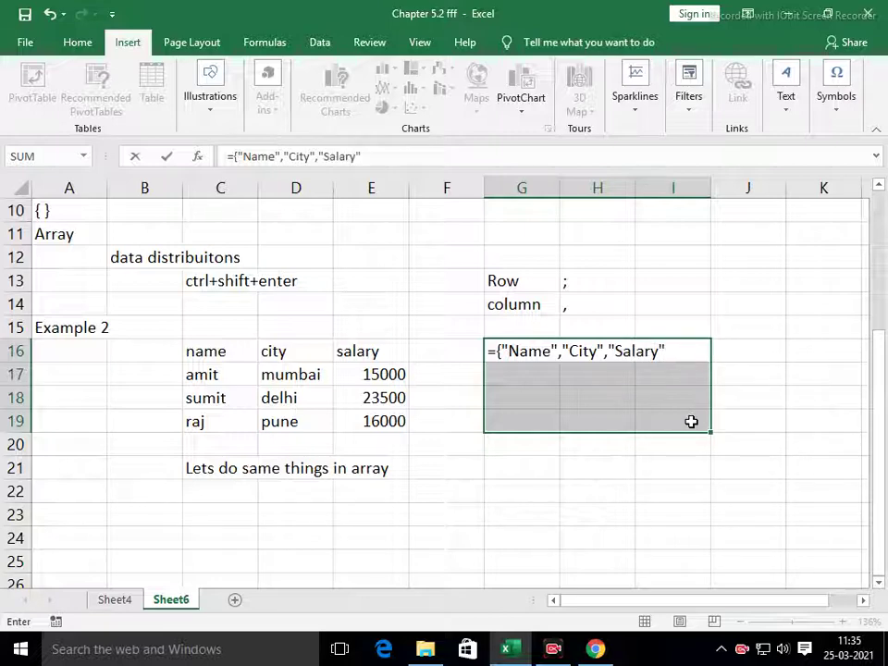
pyautogui.write(';')
# Step: Add the first two people's rows to the array constant: each name in quotes with "Mumbai",15000 and "Delhi",23500, separated by a semicolon
pyautogui.write('"Ami')
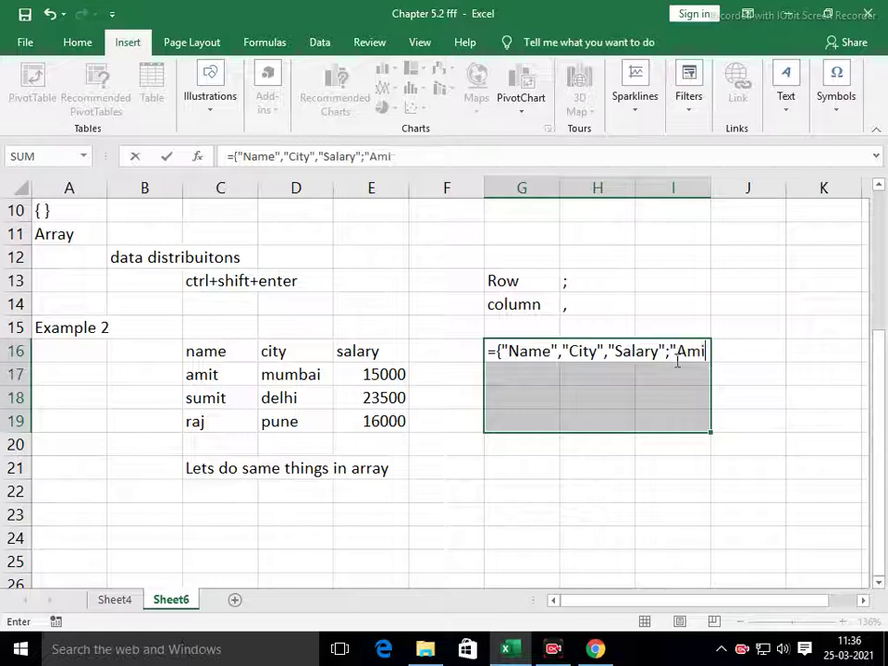
pyautogui.write('t","Mumbai')
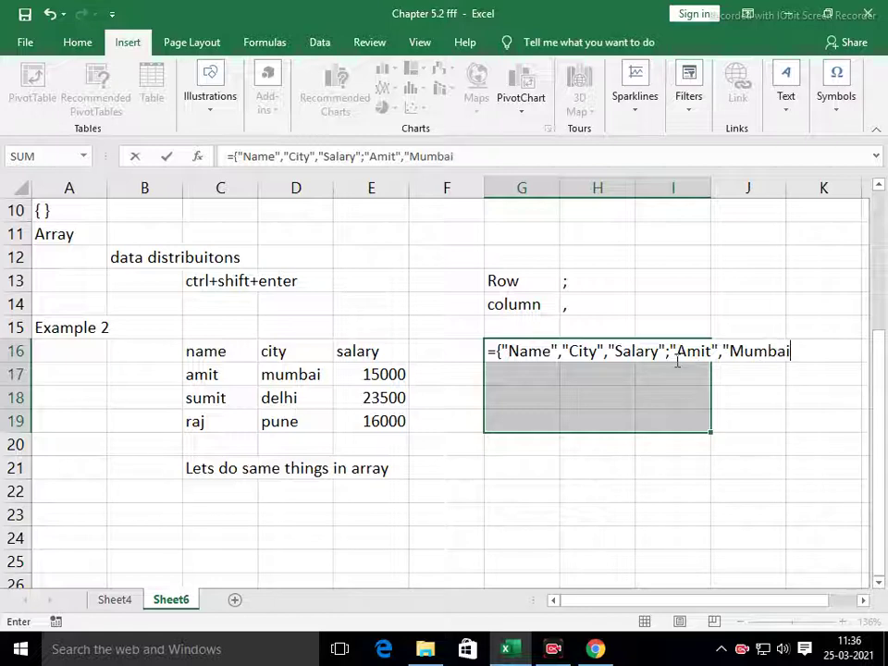
pyautogui.write('",15000')
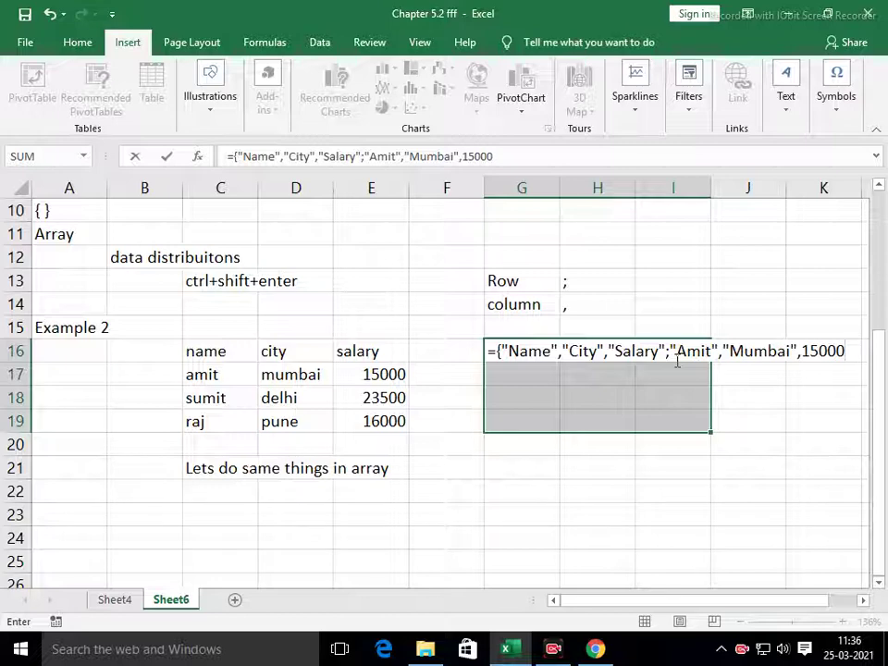
pyautogui.write(';"sumit",')
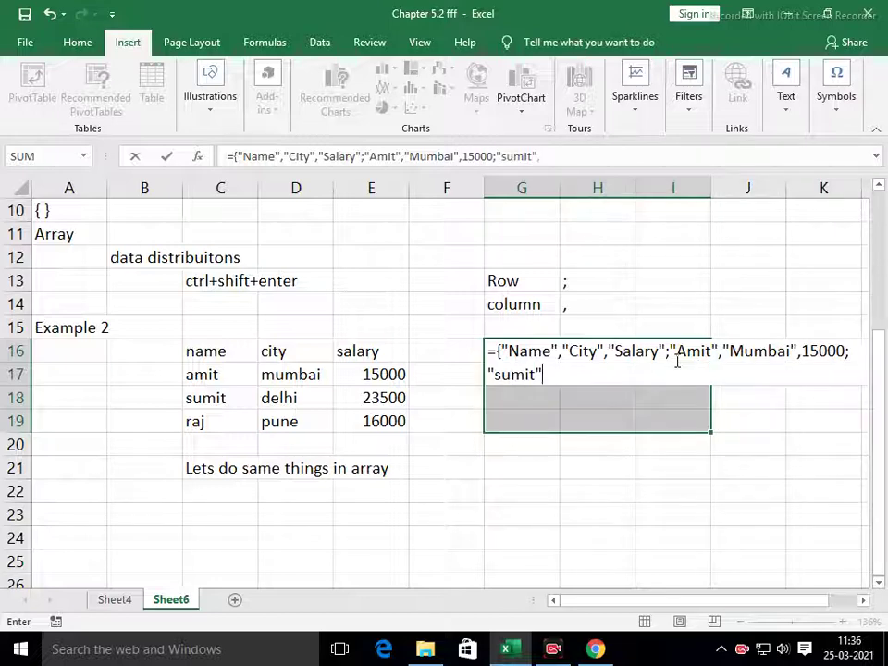
pyautogui.write('"Delhi')
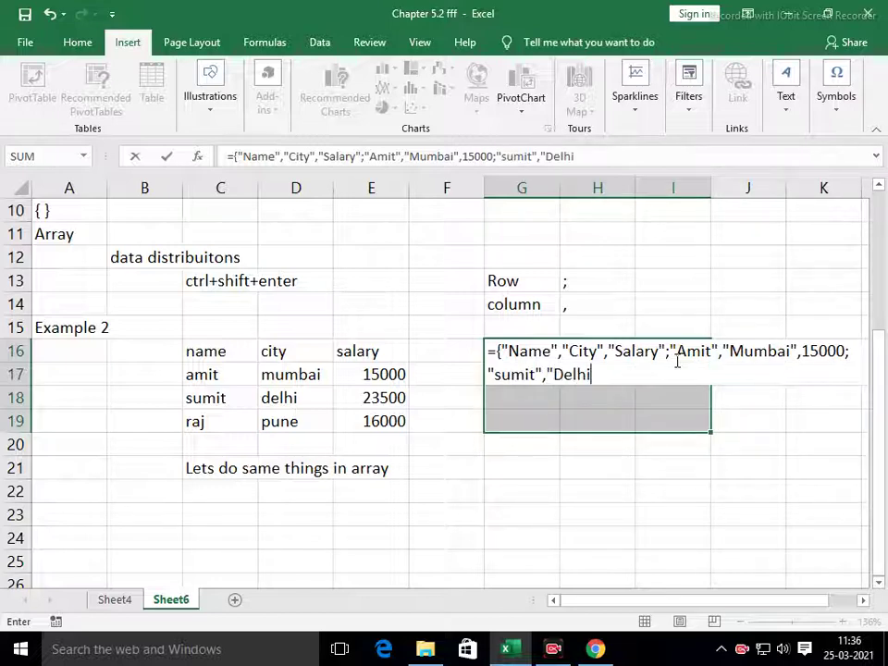
pyautogui.write('",23500')
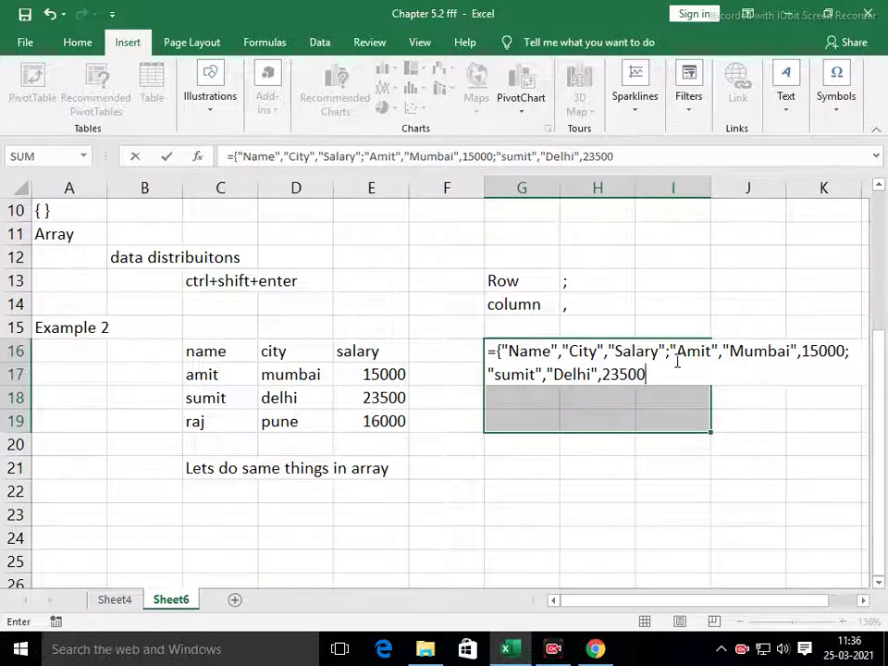
# Step: Add the third person's row with "Pune",16000, close the braces and commit the formula as an array formula across G16:I19
pyautogui.write(';"Raj","P')
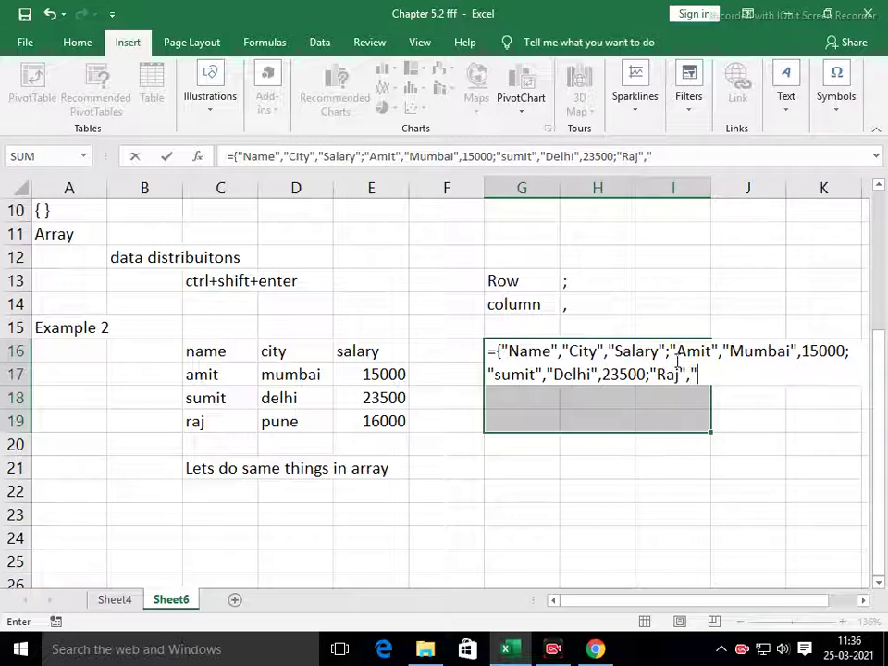
pyautogui.write('une"')
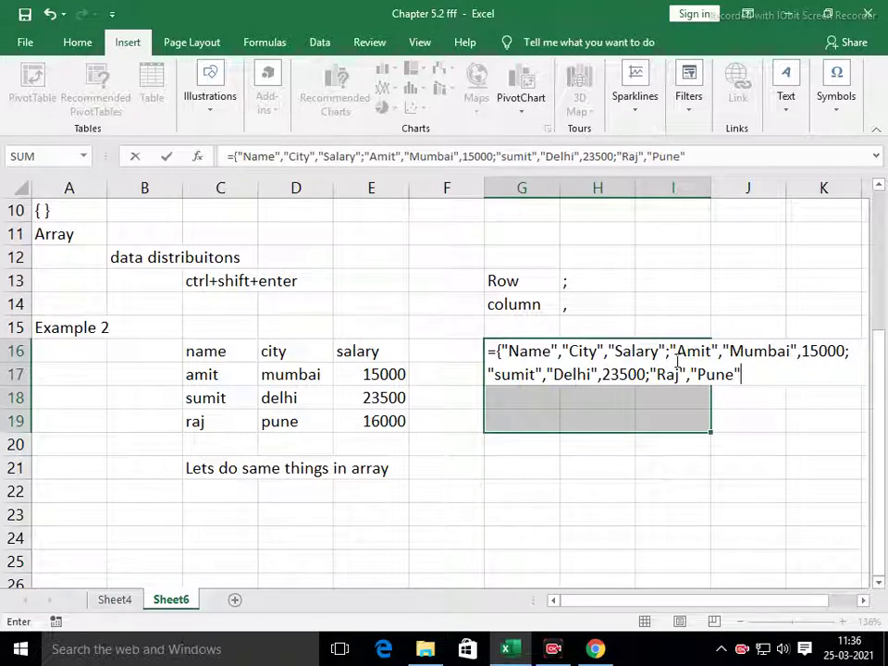
pyautogui.write(',1')
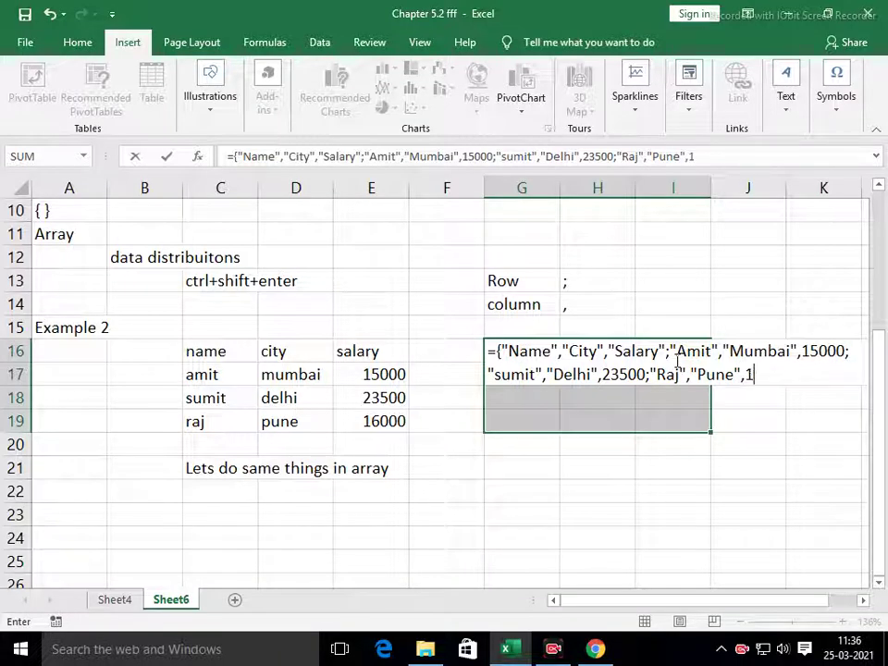
pyautogui.write('6000')
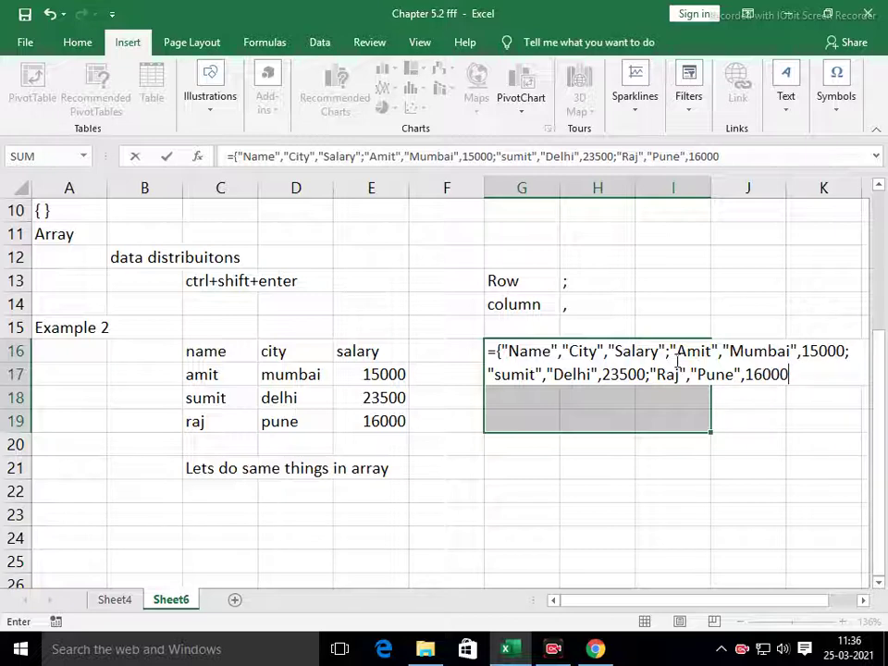
pyautogui.write('}')
pyautogui.hotkey('ctrl', 'shift', 'Return')
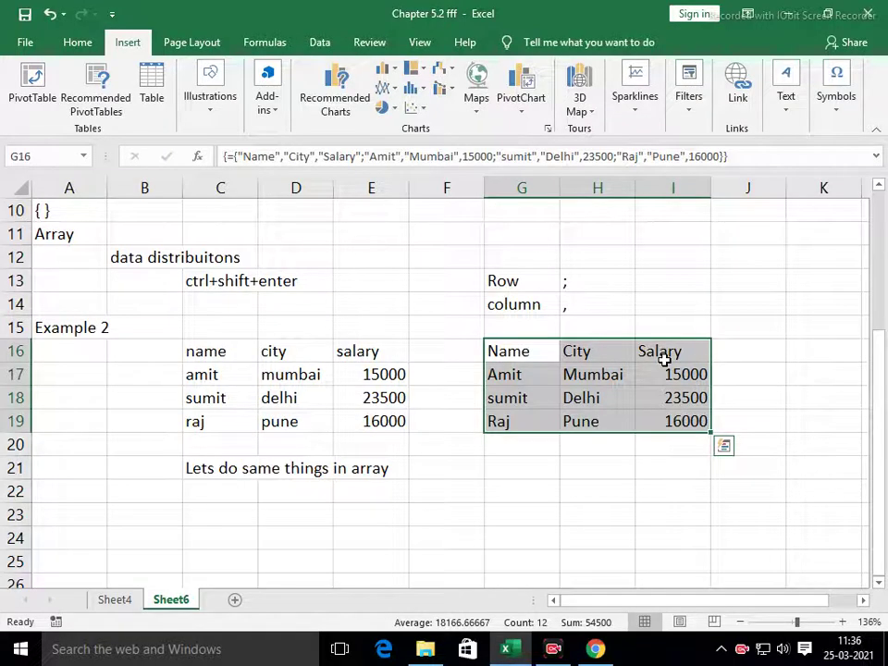
# Step: Apply all borders to the array table in G16:I19
pyautogui.hotkey('alt', 'h')
pyautogui.press('b')
pyautogui.press('a')
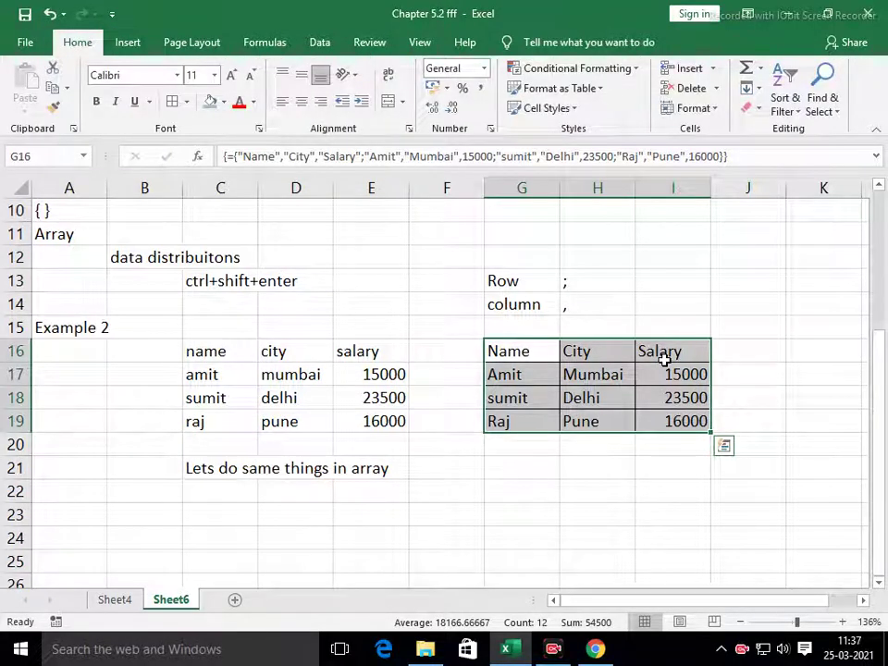
# Step: Write the caption "DATA-Distributions with Array" in cell G21, below the bordered table
pyautogui.press('Down')
pyautogui.press('Down')
pyautogui.press('Down')
pyautogui.press('Down')
pyautogui.press('Down')
pyautogui.write('DATA')
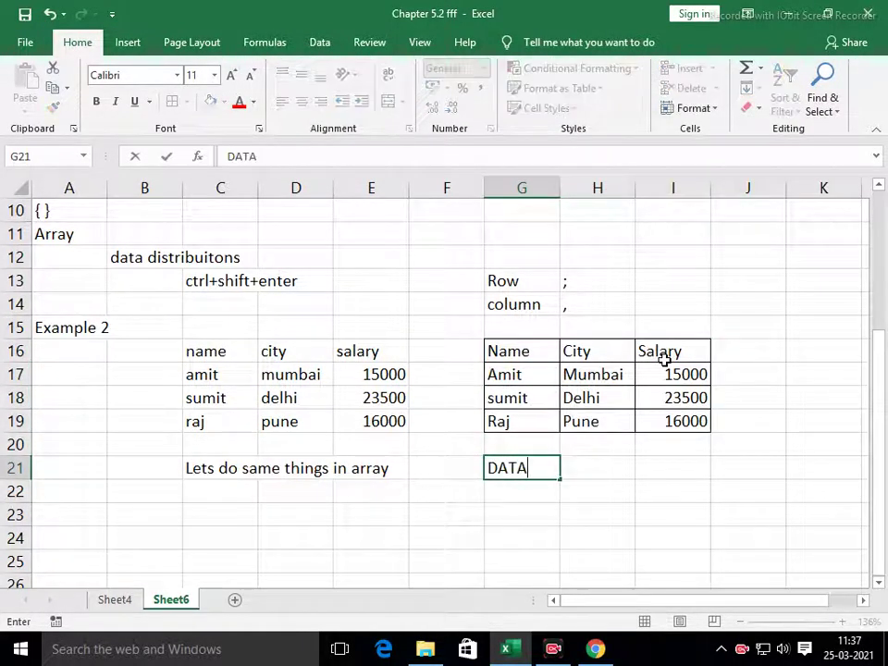
pyautogui.write(' Di')
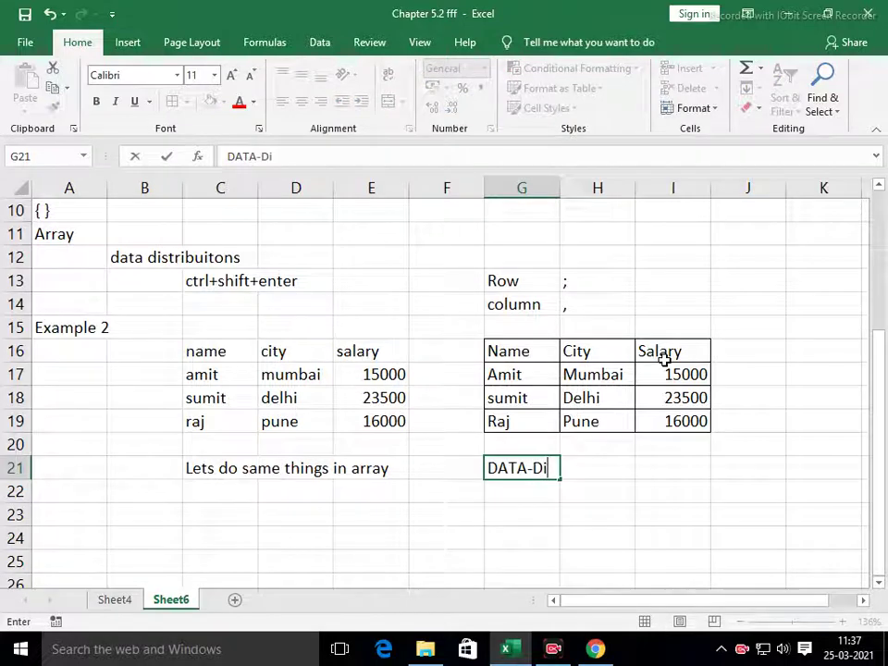
pyautogui.write('stribution')
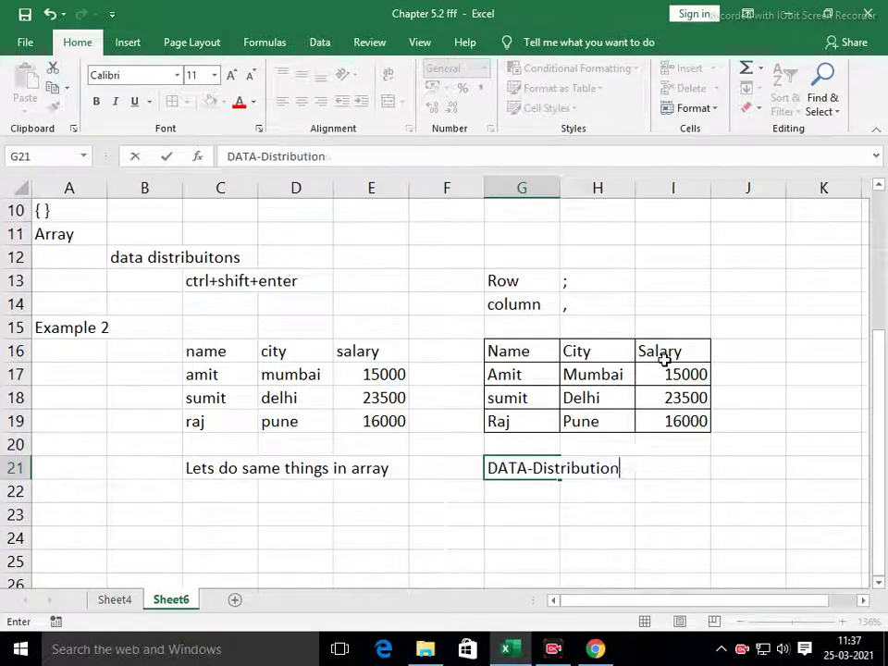
pyautogui.write('s with Array')
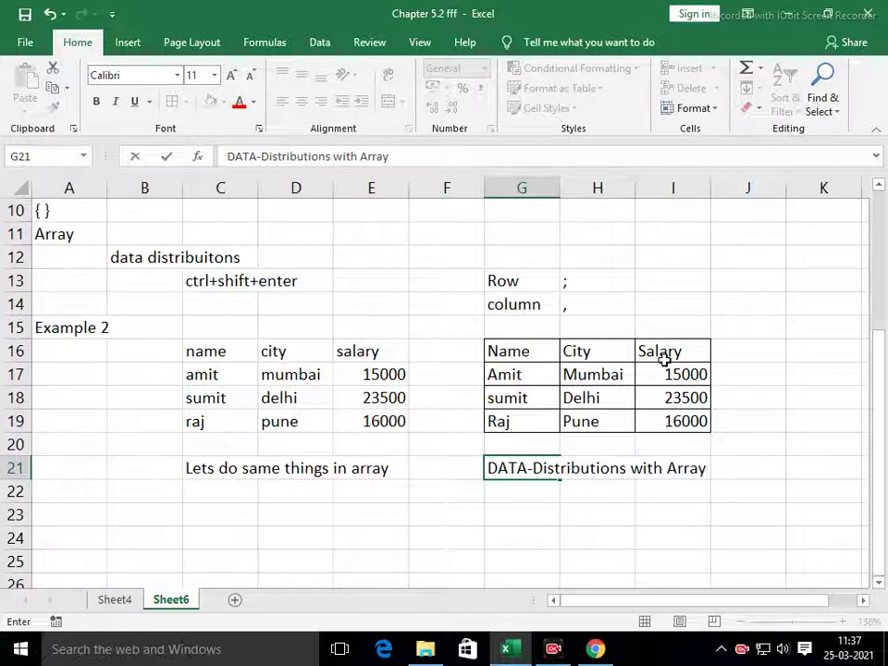
# Step: Confirm the caption in G21 and enter the heading "Example 3" in cell A22
pyautogui.press('Return')
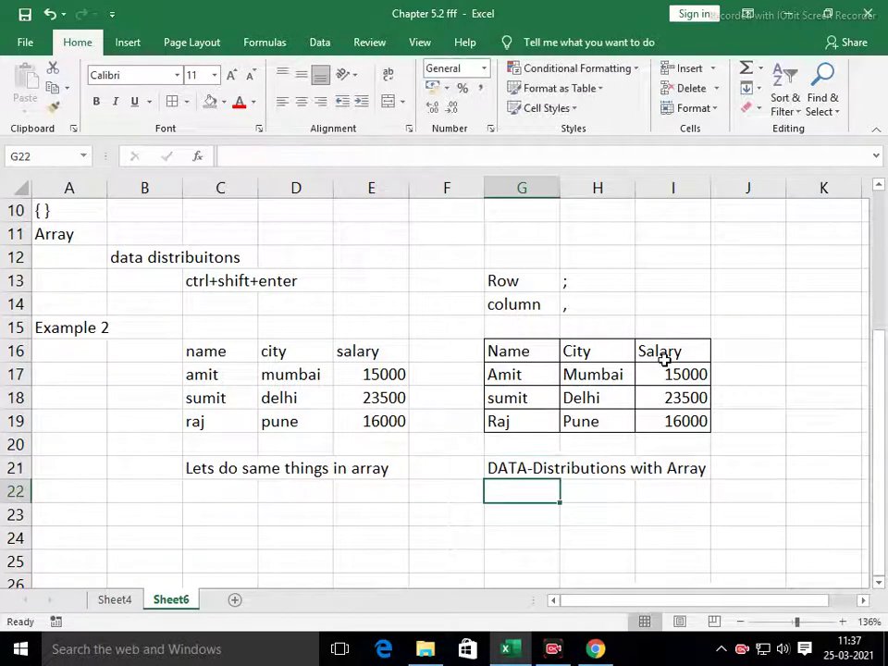
pyautogui.press('Left')
pyautogui.press('Left')
pyautogui.press('Left')
pyautogui.press('Left')
pyautogui.press('Left')
pyautogui.press('Left')
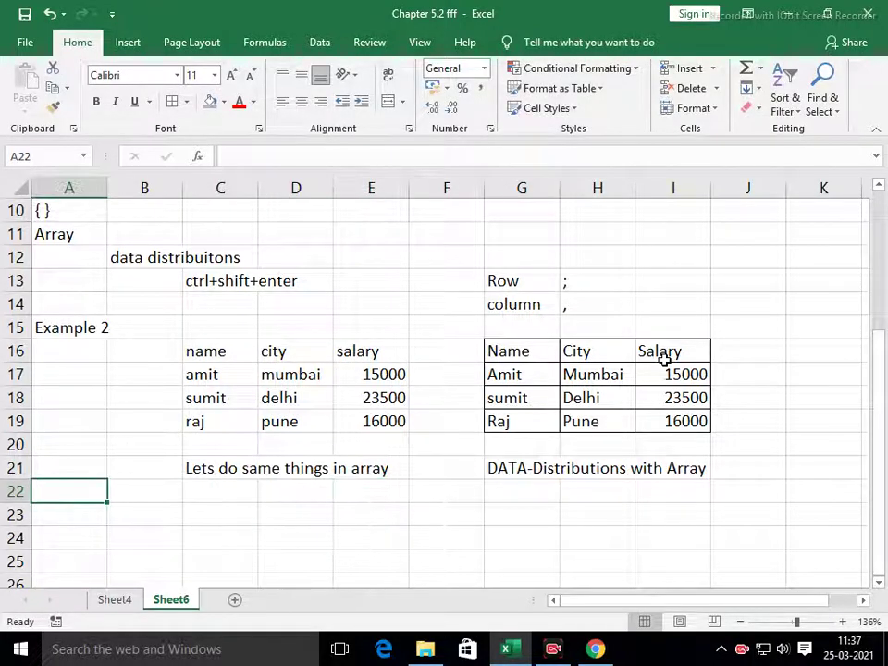
pyautogui.write('Example 3')
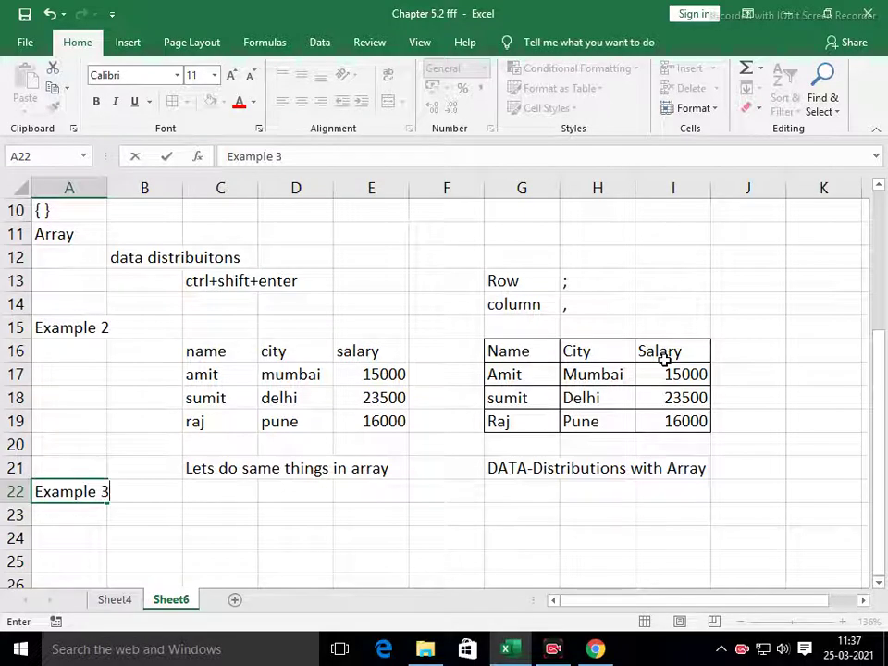
pyautogui.press('Return')
# Step: Enter the subheading "Array Calculation" in cell B23
pyautogui.press('Right')
pyautogui.write('Arr')
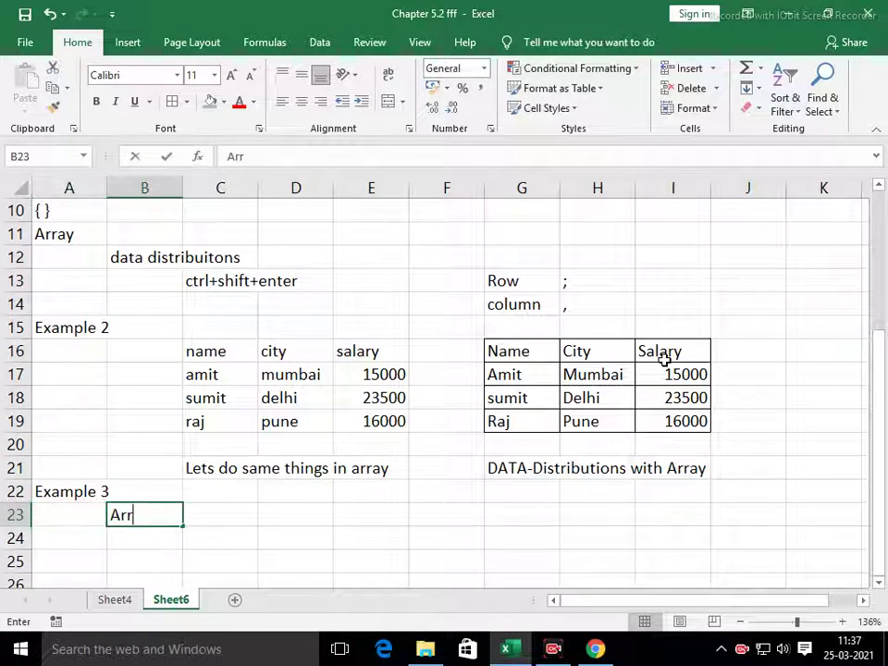
pyautogui.write('ay Calculation')
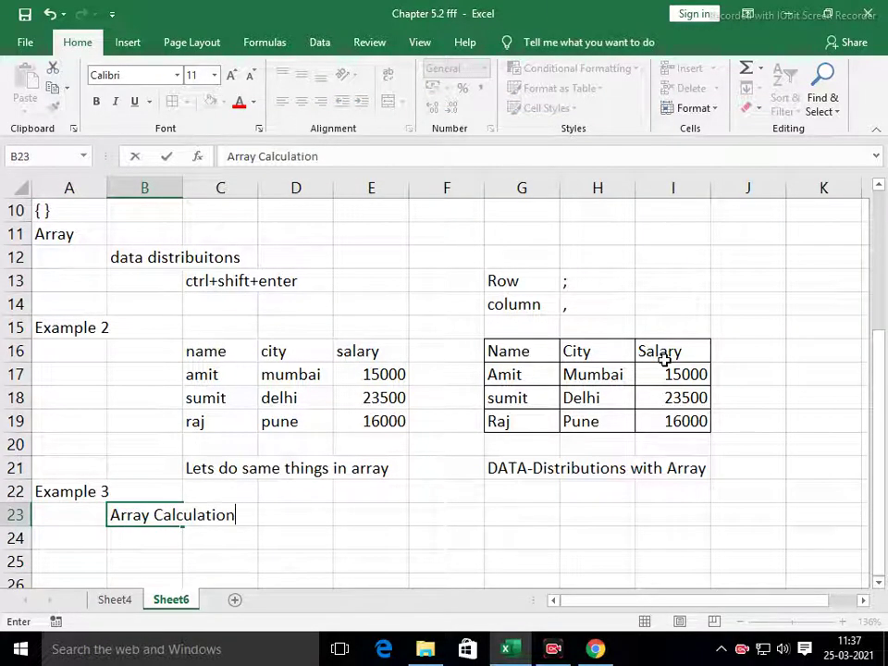
pyautogui.press('Return')
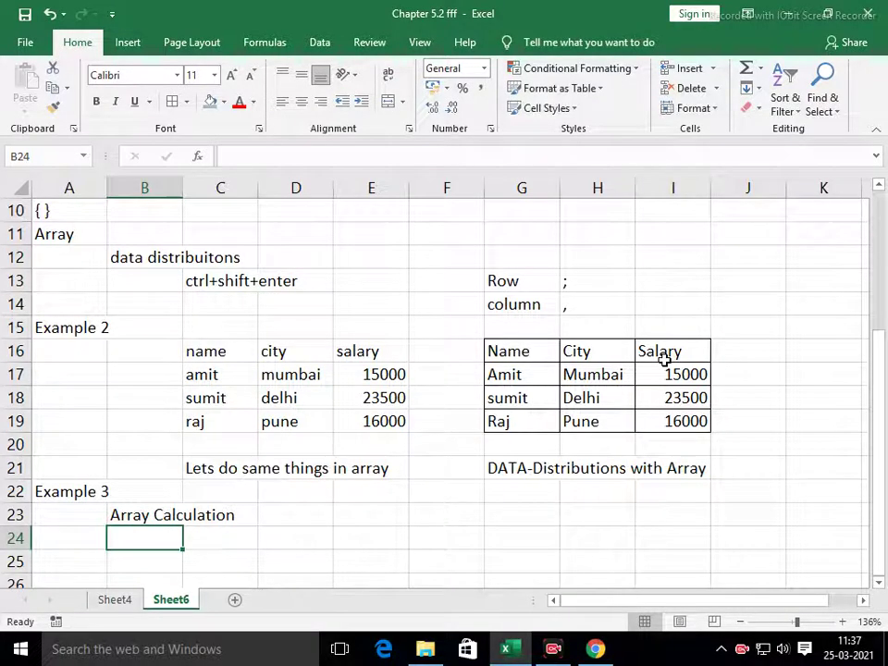
# Step: Enter the column headers "Qty", "RATe" and "Amount" in cells C25 to E25
pyautogui.press('Down')
pyautogui.press('Down')
pyautogui.press('Down')
pyautogui.press('Down')
pyautogui.press('Down')
pyautogui.press('Down')
pyautogui.press('Down')
pyautogui.press('Up')
pyautogui.press('Up')
pyautogui.press('Up')
pyautogui.press('Up')
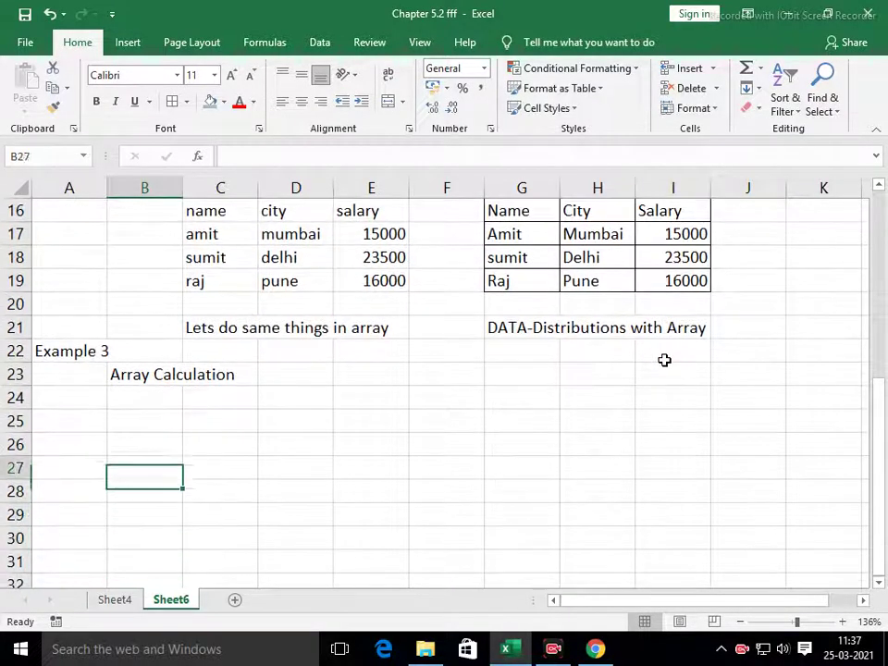
pyautogui.press('Up')
pyautogui.press('Right')
pyautogui.press('Up')
pyautogui.write('Qty')
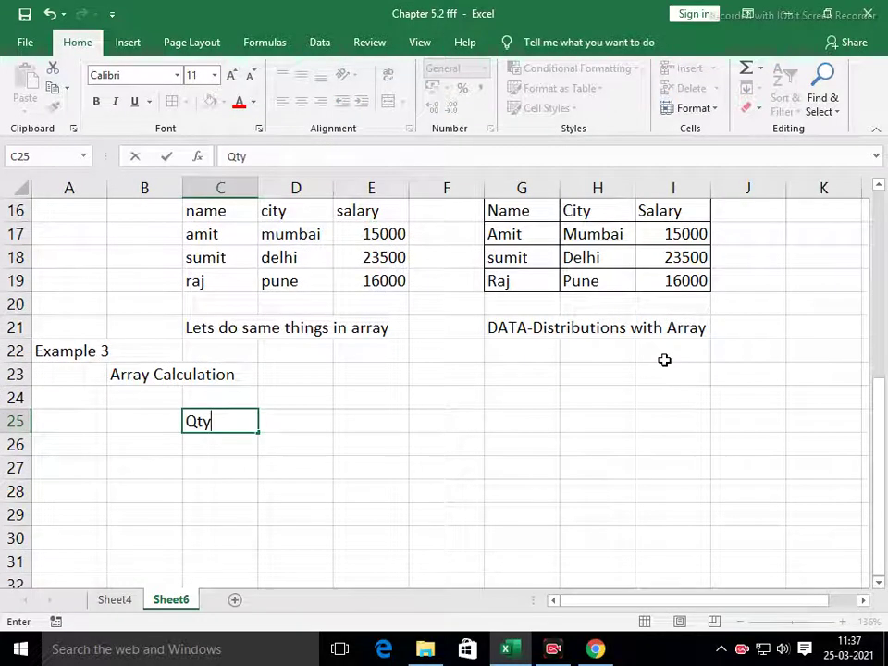
pyautogui.press('Tab')
pyautogui.write('RATe')
pyautogui.press('Tab')
pyautogui.write('Amoount')
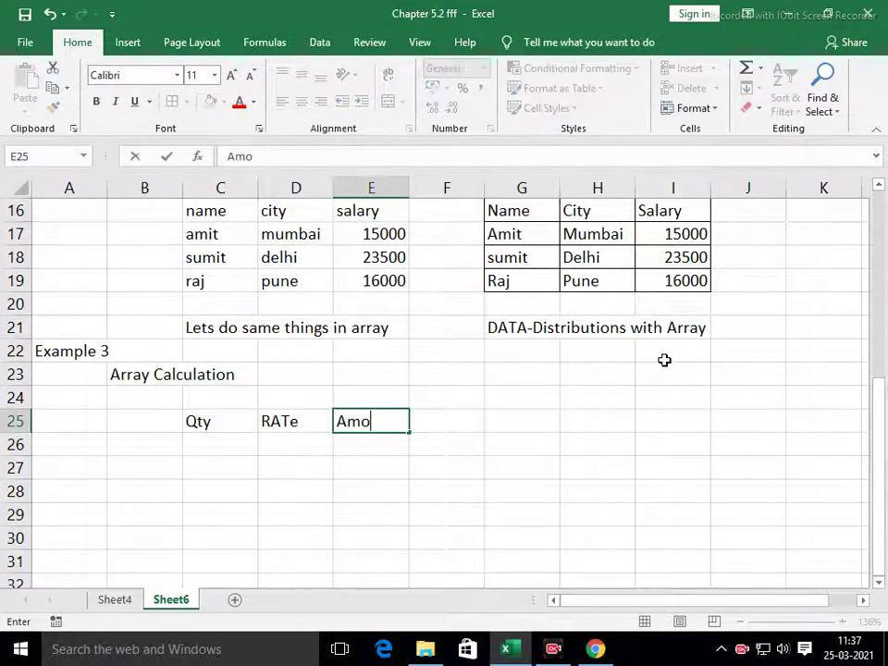
pyautogui.press('BackSpace')
pyautogui.press('BackSpace')
pyautogui.press('BackSpace')
pyautogui.press('BackSpace')
pyautogui.press('BackSpace')
pyautogui.write('ount')
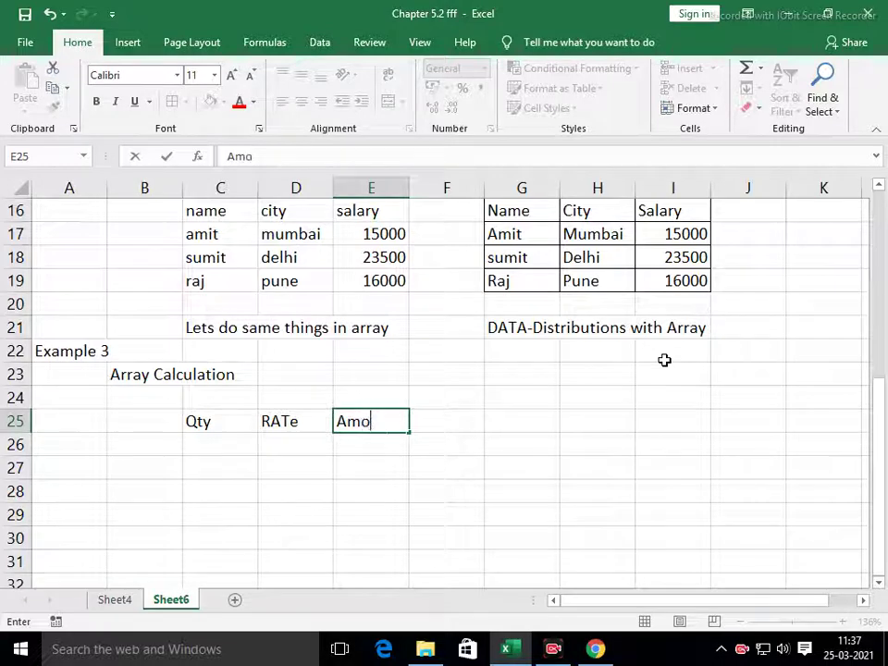
pyautogui.press('Return')
# Step: Fill the Qty column with 1, 2, 3 and 4 in cells C26 to C29
pyautogui.write('1')
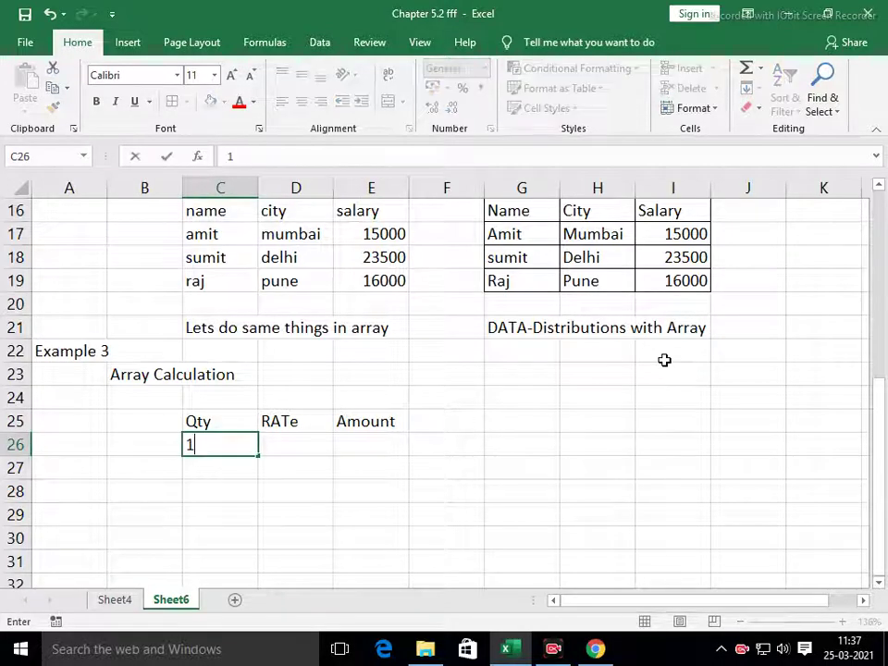
pyautogui.press('Return')
pyautogui.write('2')
pyautogui.press('Return')
pyautogui.write('3')
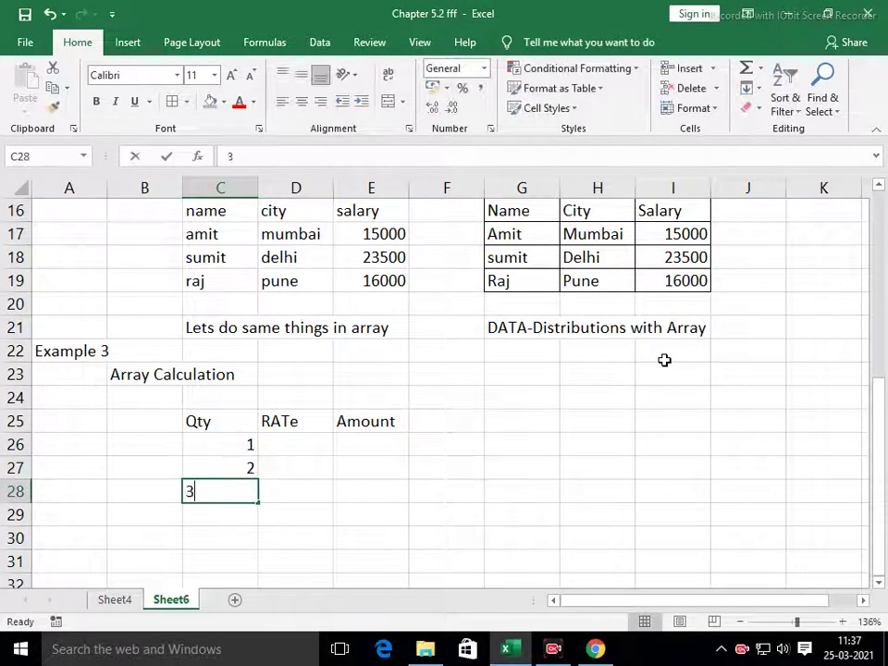
pyautogui.press('Return')
pyautogui.write('4')
pyautogui.press('Return')
# Step: Fill the RATe column with 150, 250, 260 and 350 in cells D26 to D29
pyautogui.press('Up')
pyautogui.press('Right')
pyautogui.press('Up')
pyautogui.press('Up')
pyautogui.press('Up')
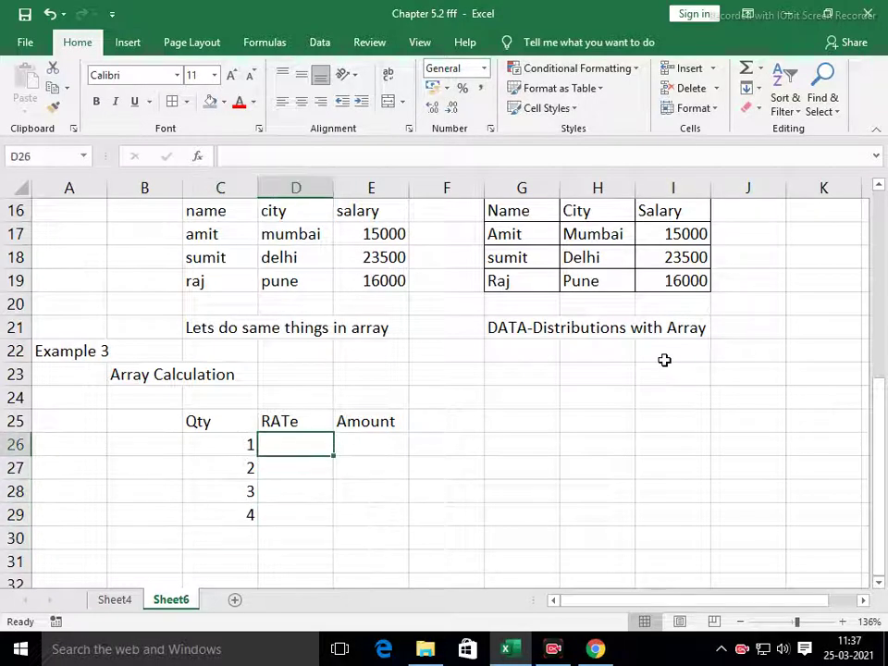
pyautogui.write('150')
pyautogui.press('Return')
pyautogui.write('250')
pyautogui.press('Return')
pyautogui.write('260')
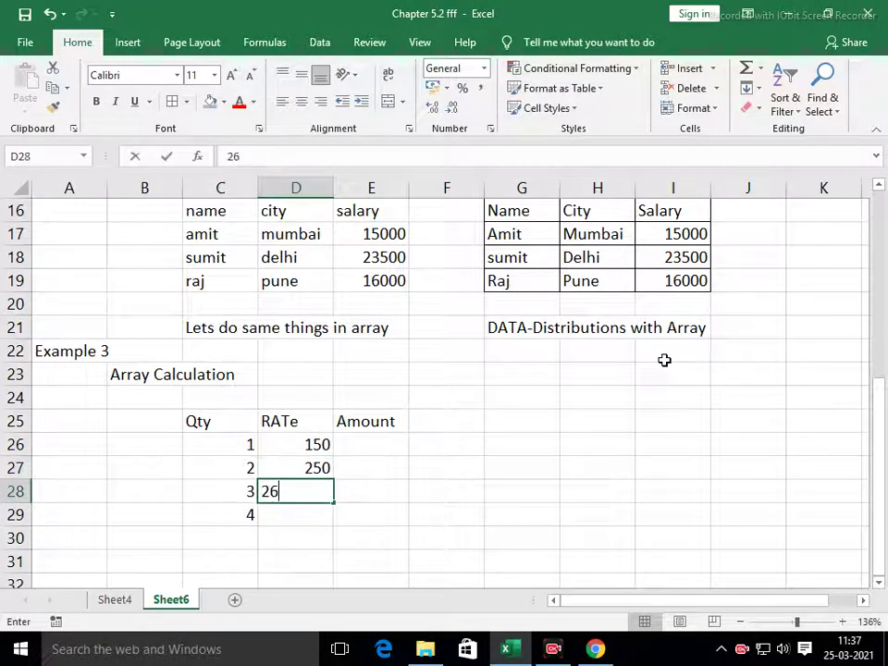
pyautogui.press('Return')
pyautogui.write('350')
pyautogui.press('Return')
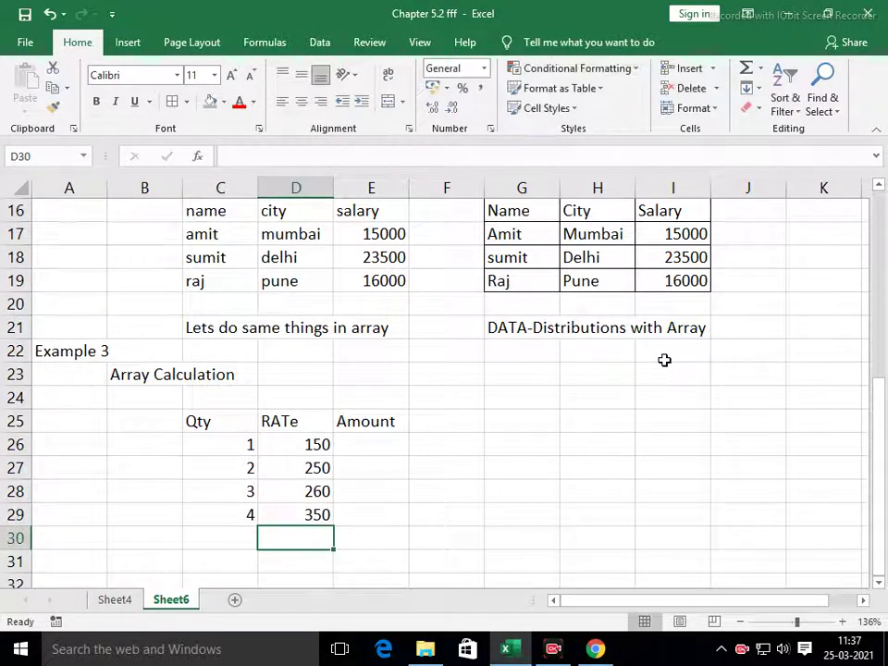
# Step: Calculate the first row's amount in E26 with the formula =D26*C26
pyautogui.press('Up')
pyautogui.press('Right')
pyautogui.press('Up')
pyautogui.press('Up')
pyautogui.press('Up')
pyautogui.write('=')
pyautogui.press('Left')
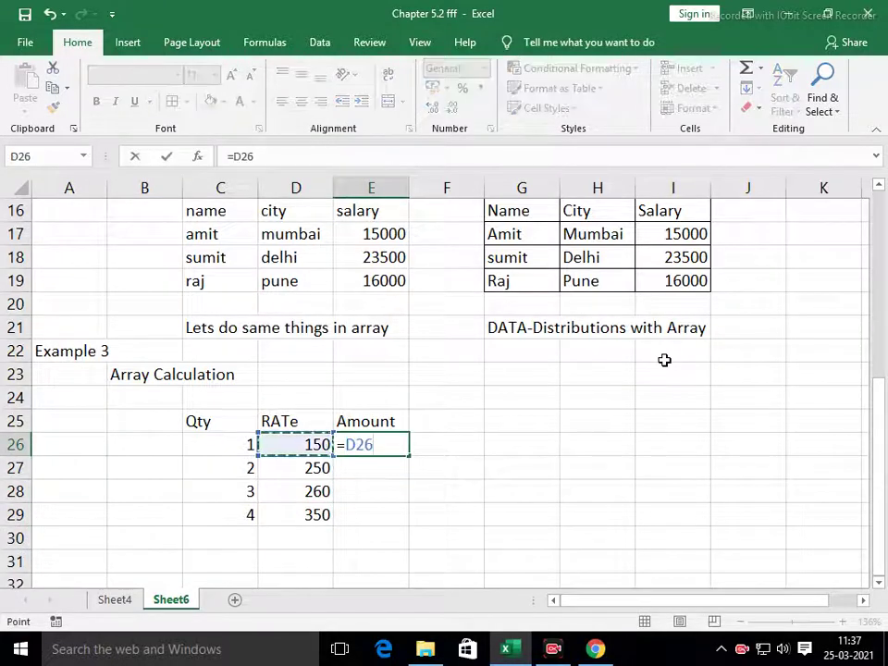
pyautogui.write('*')
pyautogui.press('Left')
pyautogui.press('Left')
pyautogui.press('Return')
# Step: Fill the amount formula in E26 down through E29
pyautogui.press('Up')
pyautogui.hotkey('shift', 'Down')
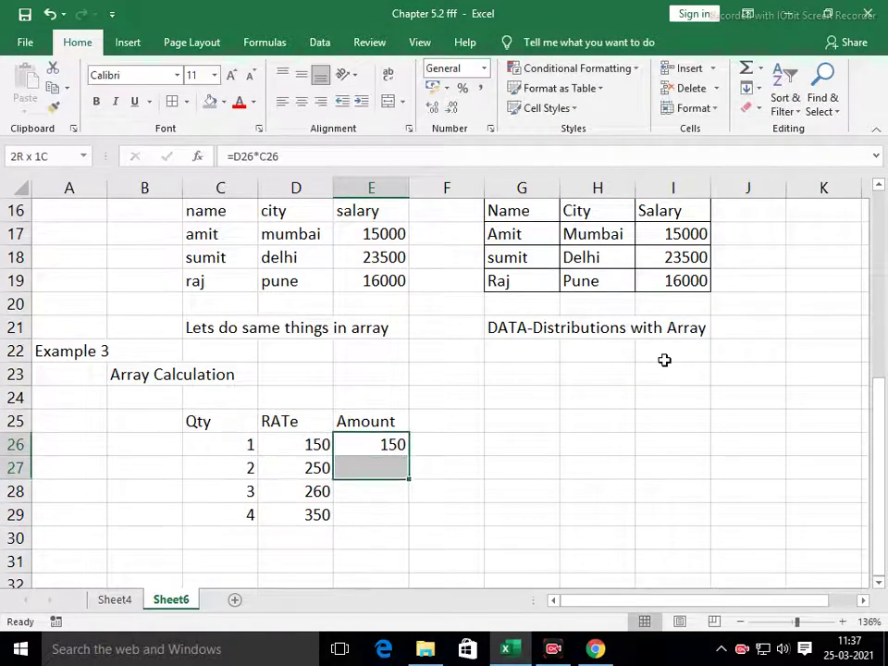
pyautogui.hotkey('shift', 'Down')
pyautogui.hotkey('shift', 'Down')
pyautogui.hotkey('ctrl', 'd')
# Step: Total the amounts in E30 with AutoSum and delete that total again
pyautogui.press('Down')
pyautogui.press('Down')
pyautogui.press('Down')
pyautogui.press('Down')
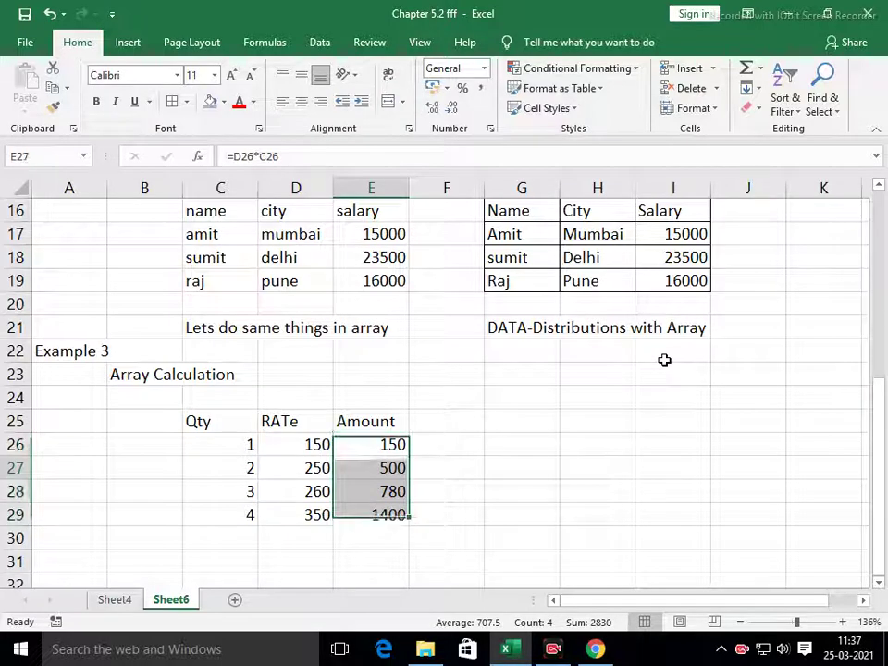
pyautogui.hotkey('alt', '=')
pyautogui.press('Return')
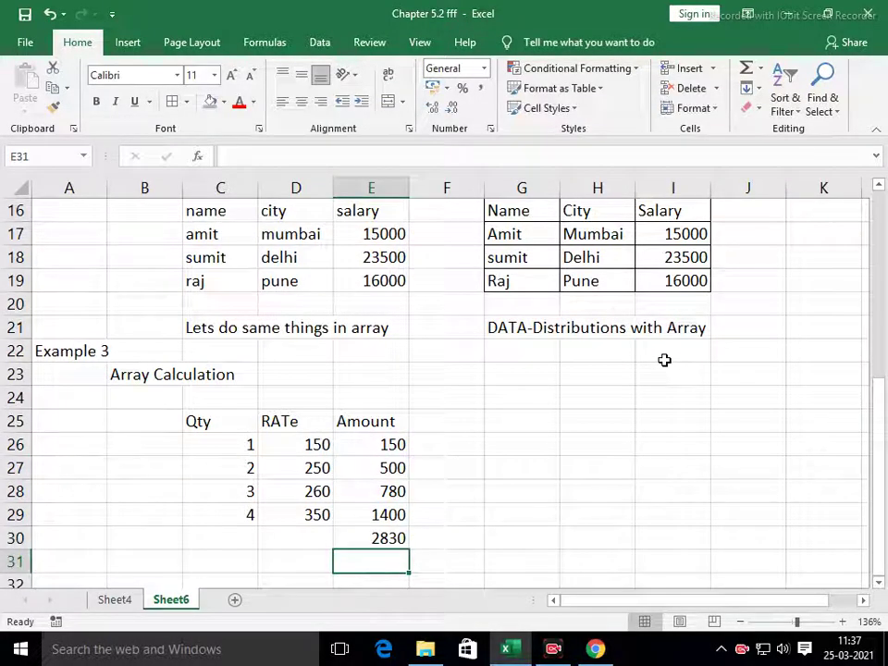
pyautogui.press('Up')
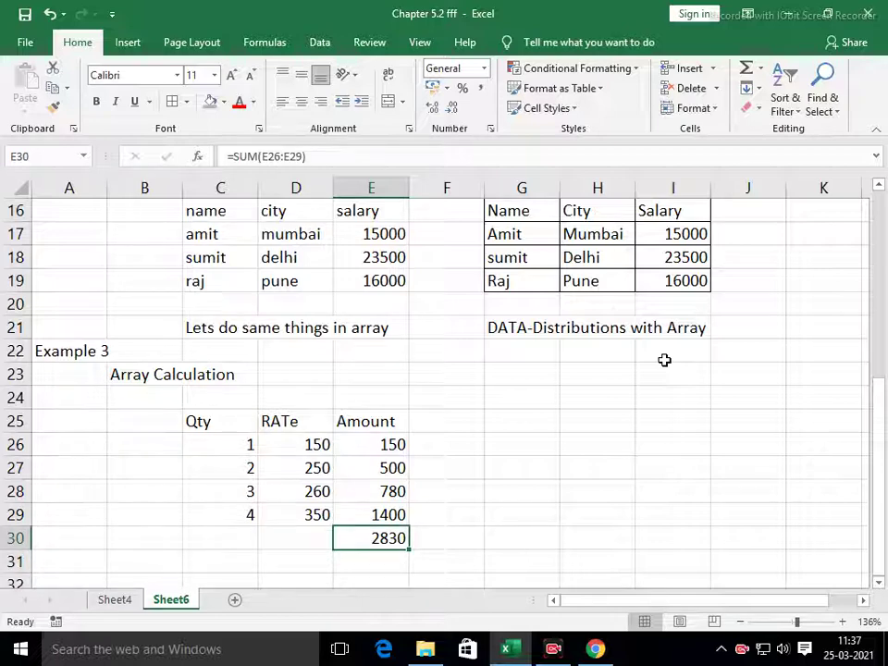
pyautogui.press('Delete')
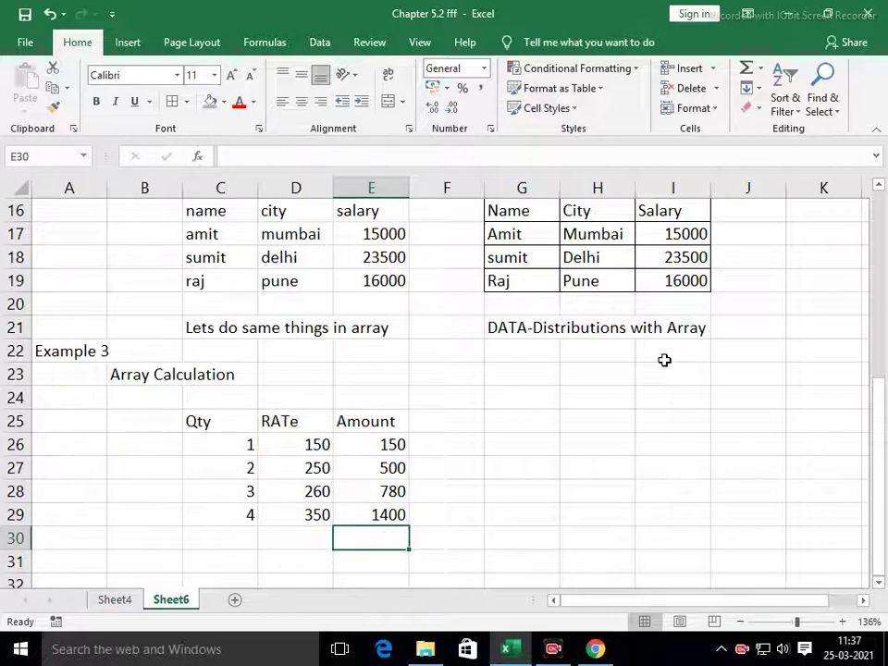
# Step: Sum the amounts E26:E29 in cell E30 with AutoSum and make the total bold
pyautogui.hotkey('alt', '=')
pyautogui.press('Return')
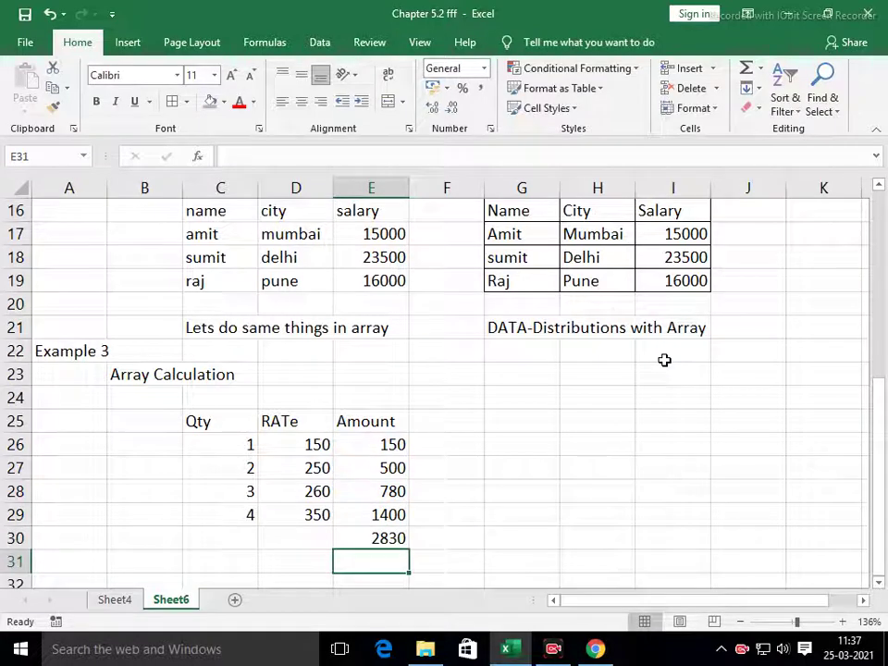
pyautogui.press('Up')
pyautogui.hotkey('ctrl', 'b')
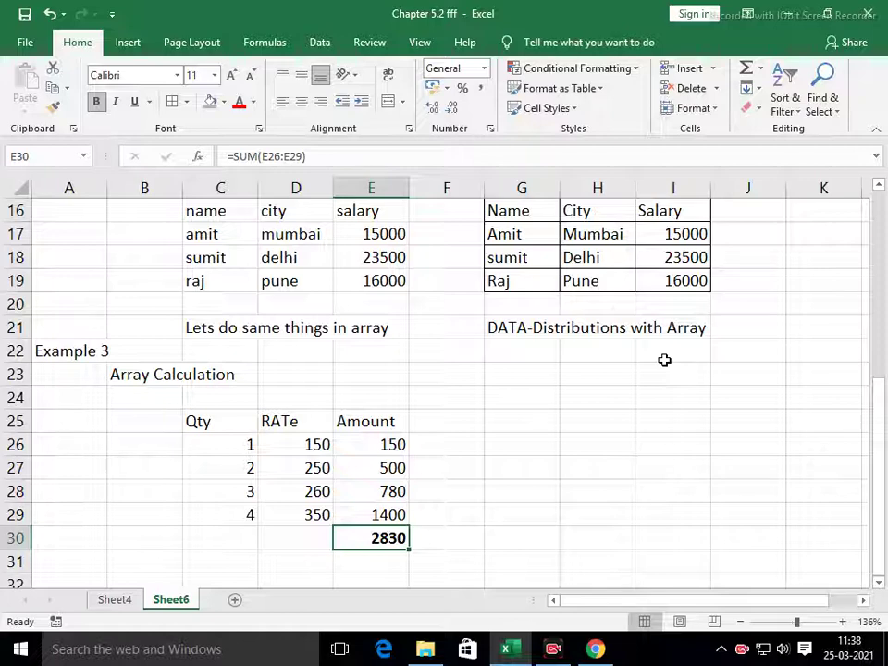
# Step: Write the note "Lets do same thing in array" in cell B31, below the quantity and rate table
pyautogui.press('Down')
pyautogui.press('Up')
pyautogui.press('Up')
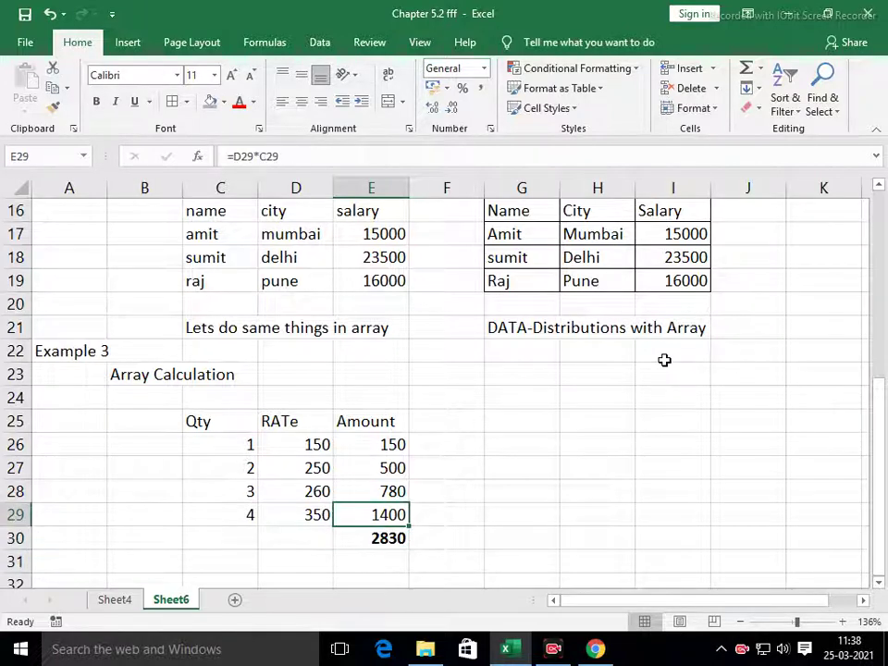
pyautogui.press('Down')
pyautogui.press('Down')
pyautogui.press('Left')
pyautogui.press('Left')
pyautogui.press('Left')
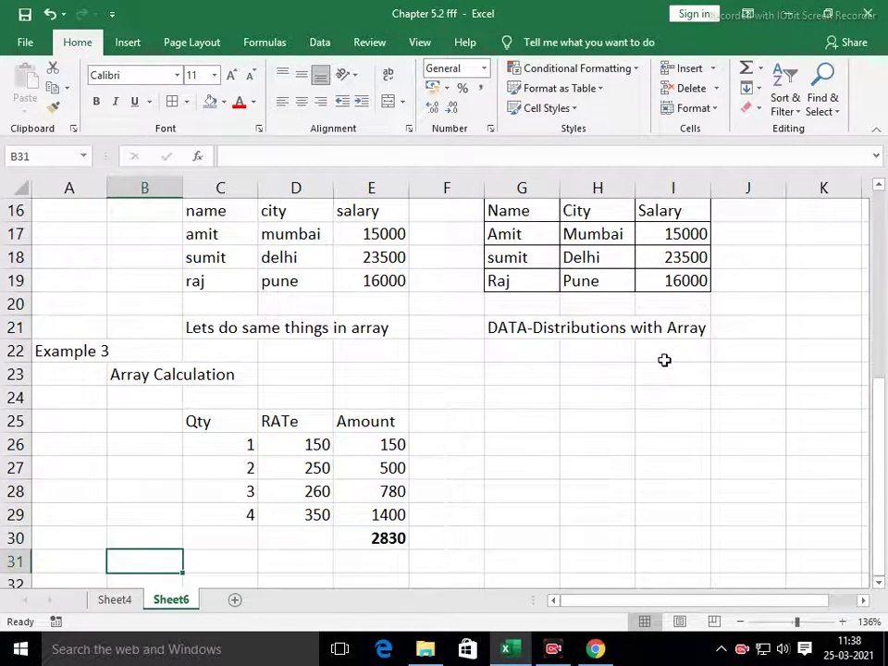
pyautogui.write('Lets do same')
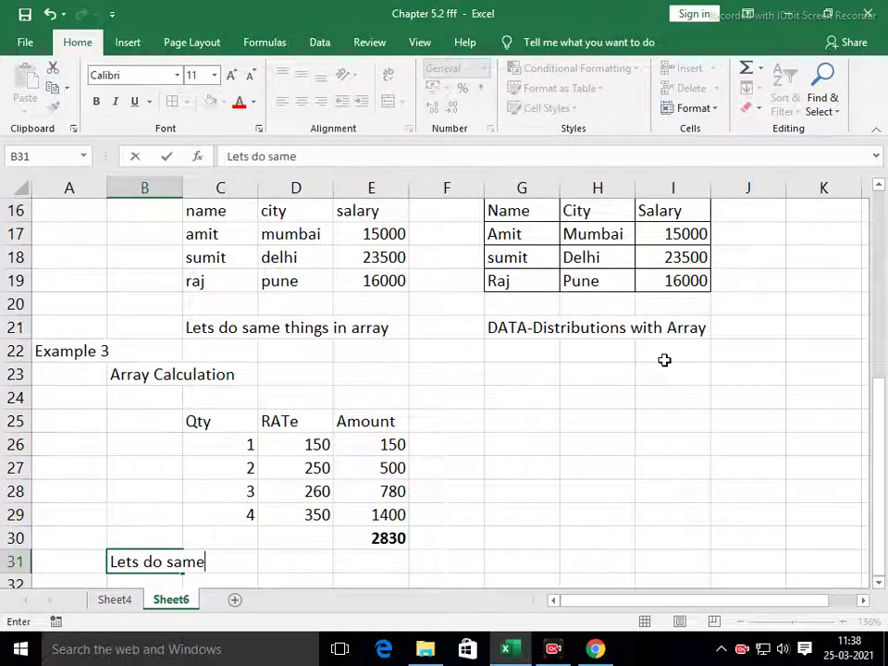
pyautogui.write(' thing in a')
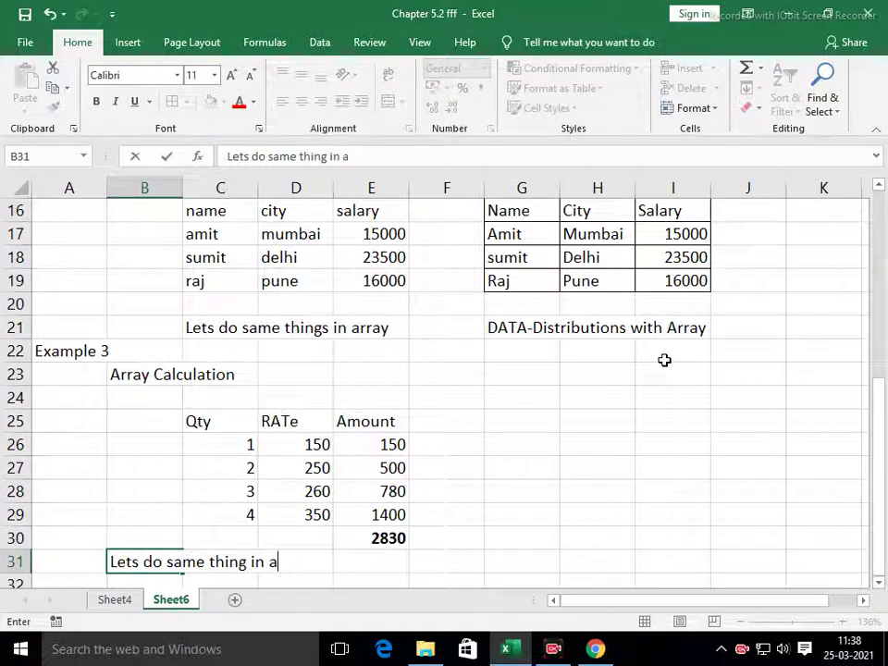
pyautogui.write('rray')
pyautogui.press('Return')
# Step: Start a SUM formula in C32 with the quantity range as its bracketed first factor: =SUM((C26:C29)
pyautogui.press('Right')
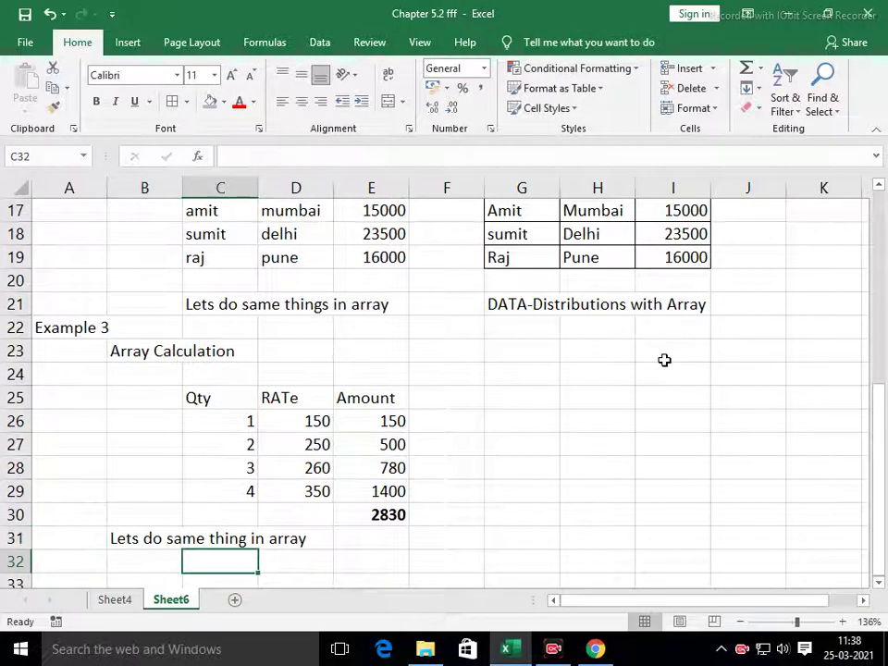
pyautogui.write('=SUM(')
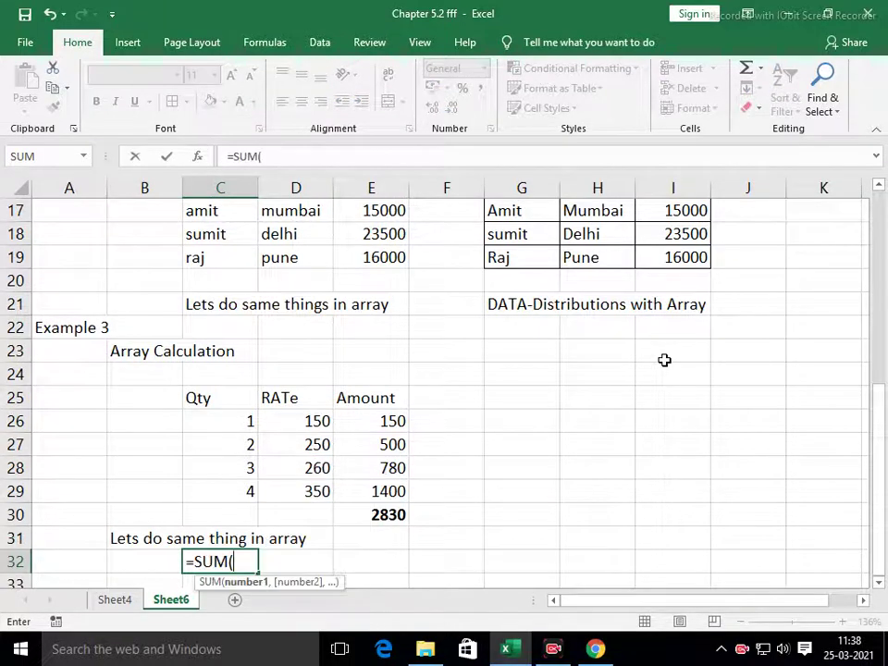
pyautogui.write('(')
pyautogui.press('Up')
pyautogui.press('Up')
pyautogui.press('Up')
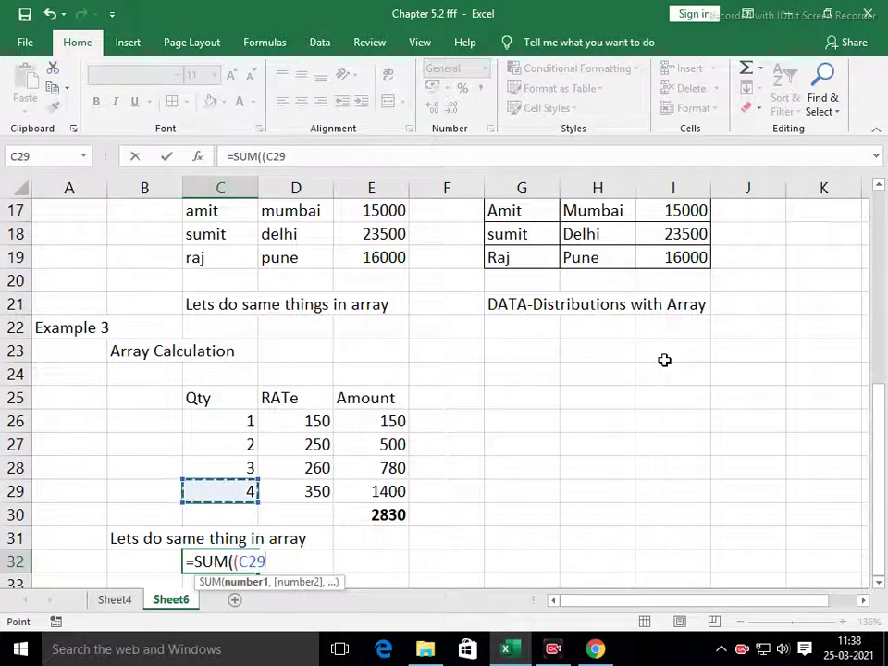
pyautogui.hotkey('shift', 'Up')
pyautogui.hotkey('shift', 'Up')
pyautogui.hotkey('shift', 'Up')
pyautogui.write(')')
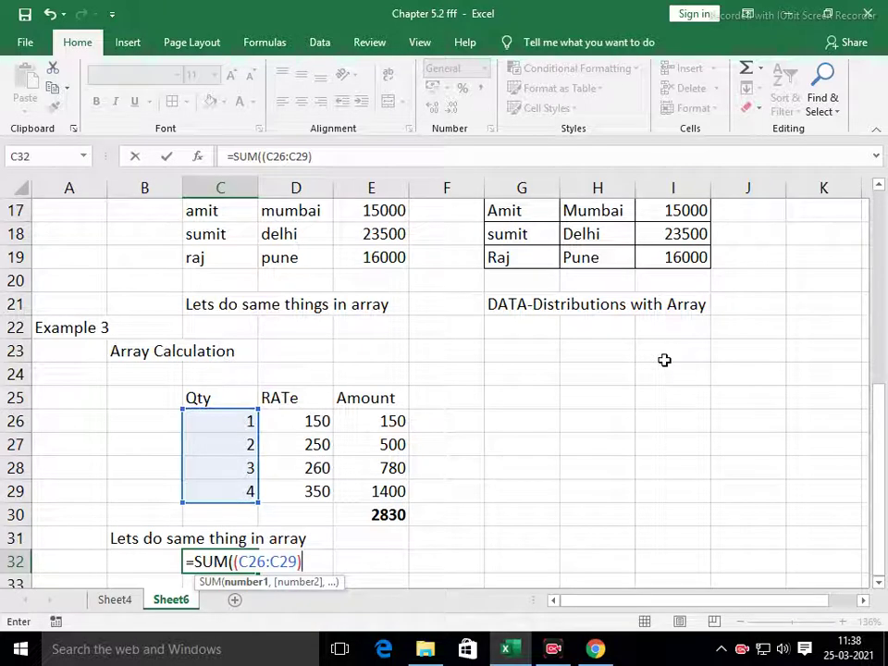
# Step: Multiply by the rate range with *(D26:D29)) in C32's formula and commit it as an array formula
pyautogui.write('*(')
pyautogui.press('Up')
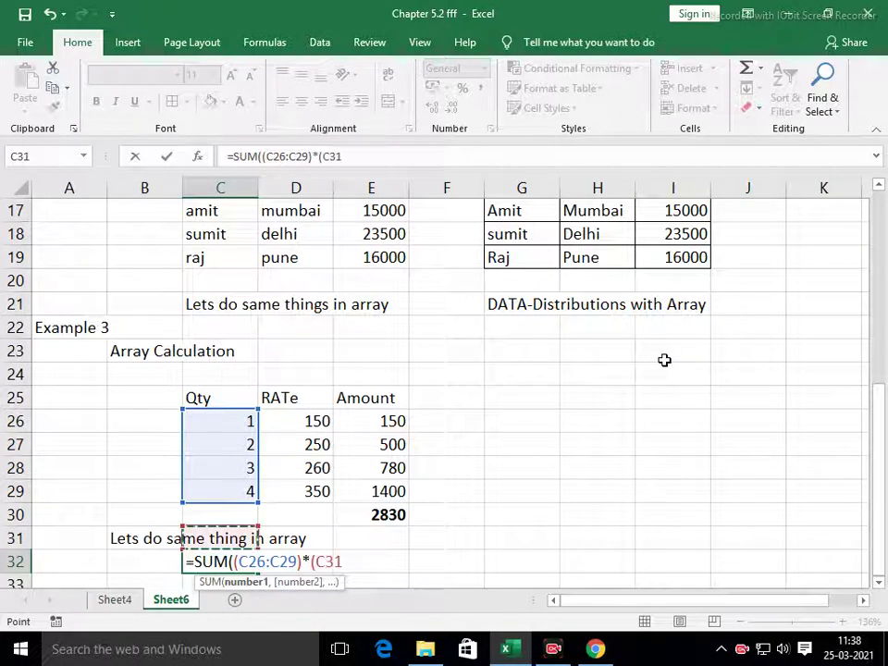
pyautogui.press('Up')
pyautogui.press('Up')
pyautogui.press('Right')
pyautogui.hotkey('shift', 'Up')
pyautogui.hotkey('shift', 'Up')
pyautogui.hotkey('shift', 'Up')
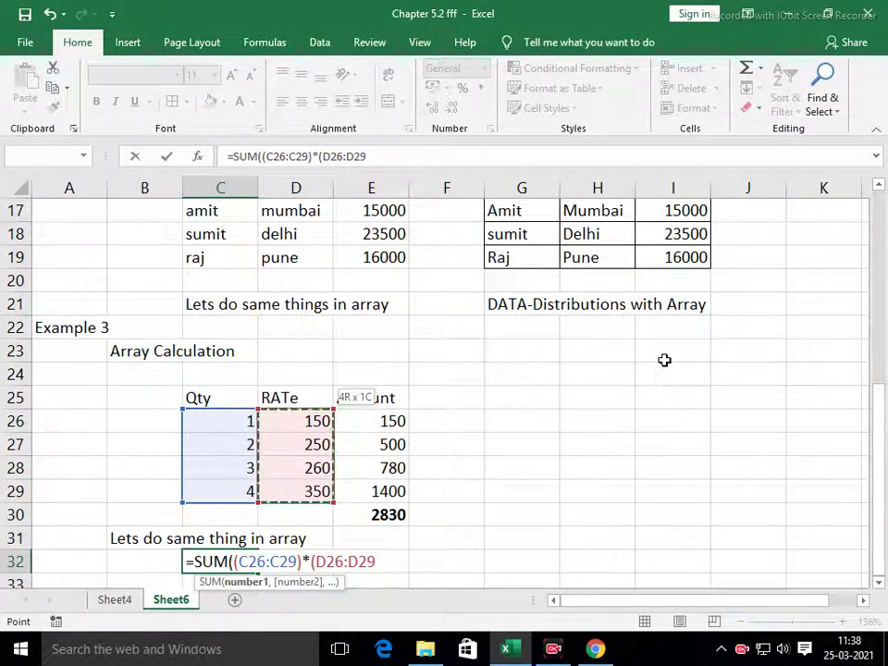
pyautogui.write('))')
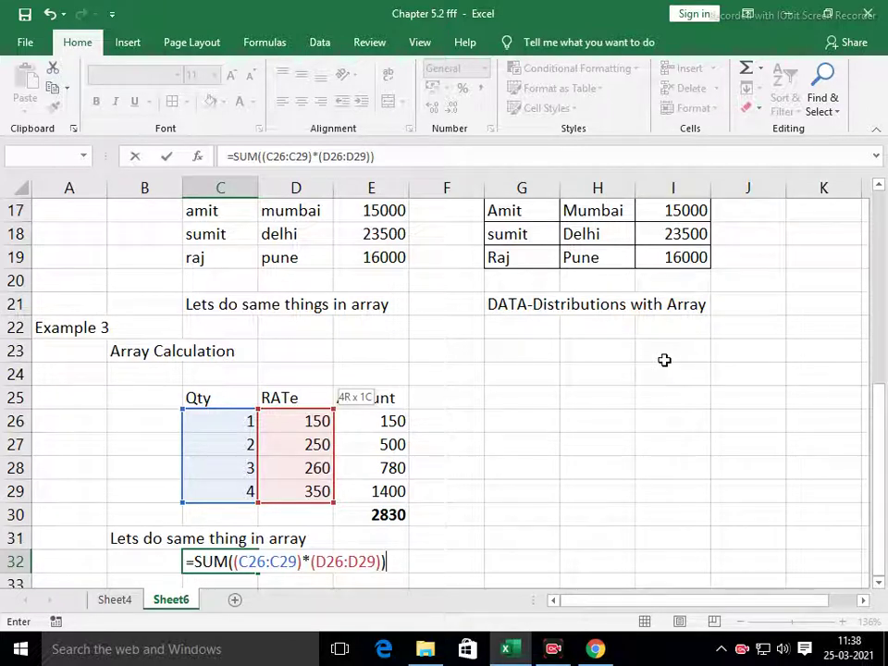
pyautogui.hotkey('ctrl', 'shift', 'Return')
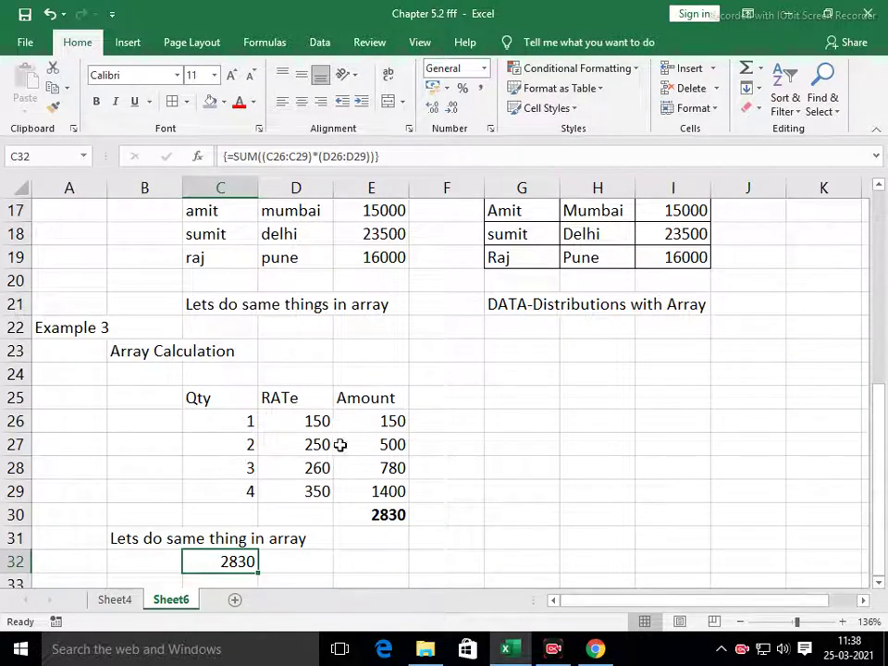
# Step: Compare the AutoSum total in E30 with the array formula's total in C32
pyautogui.moveTo(248, 425); pyautogui.dragTo(377, 513)
pyautogui.click(377, 513)
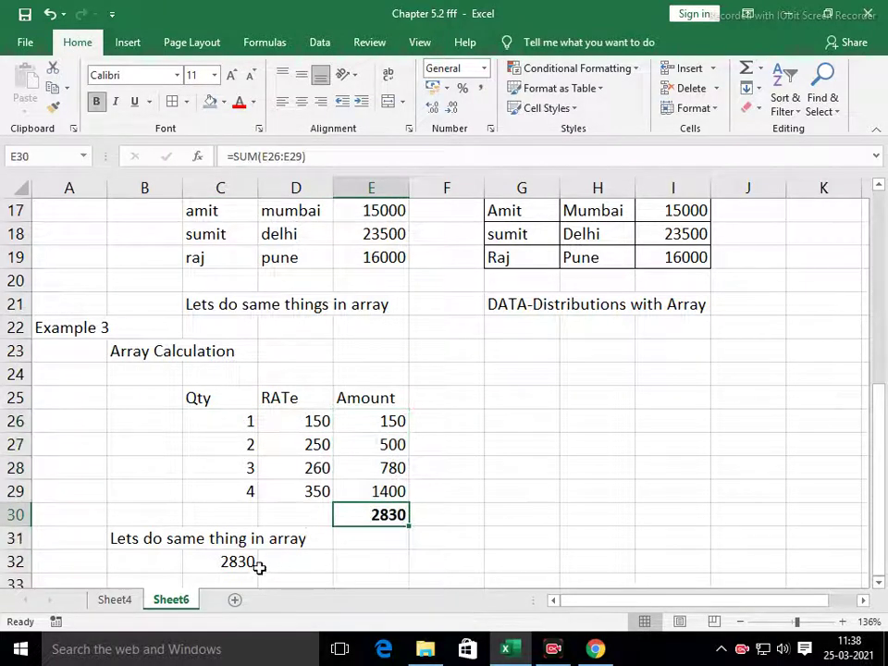
pyautogui.click(231, 566)
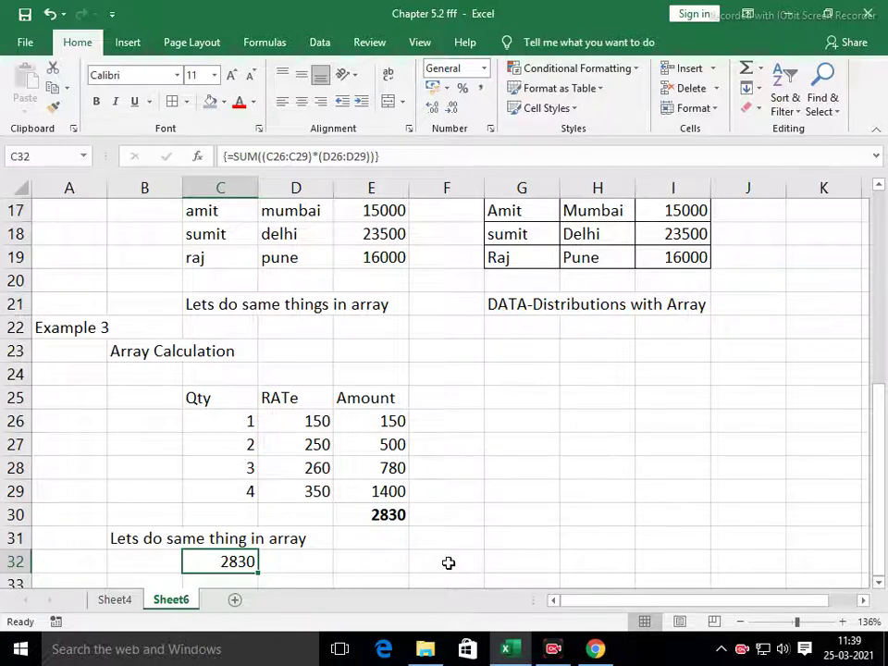
pyautogui.click(64, 570)
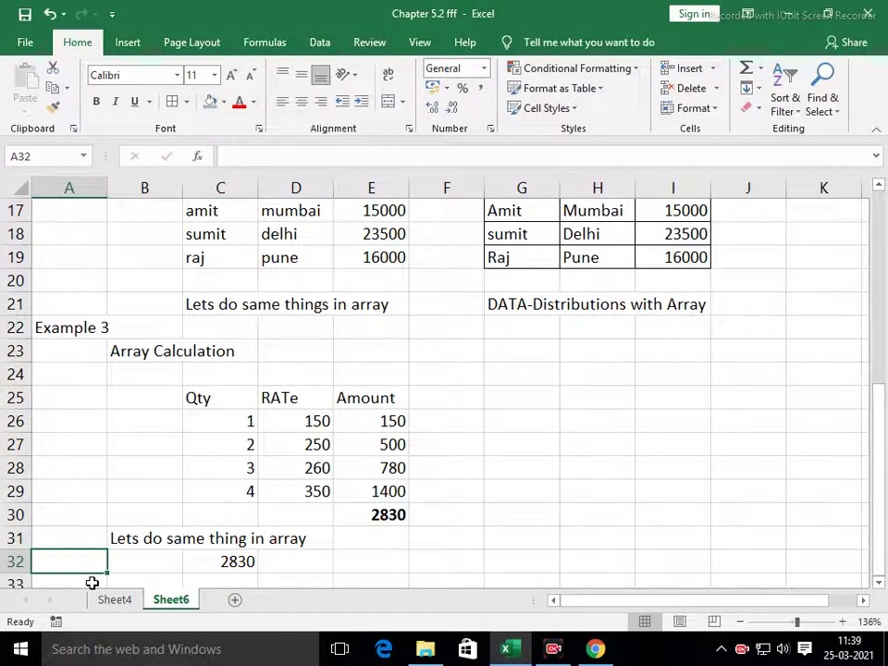
pyautogui.click(90, 582)
pyautogui.write('Let')
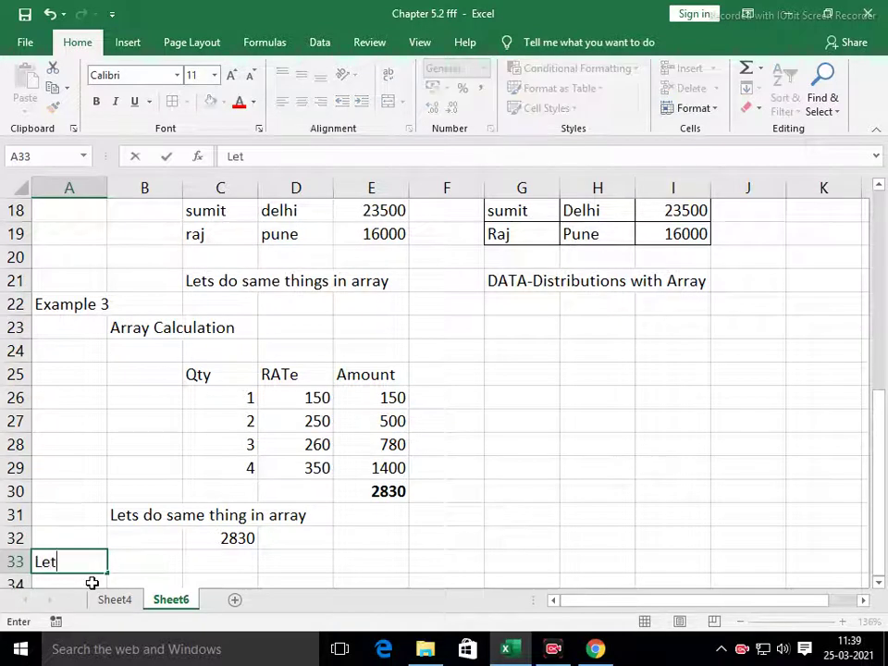
pyautogui.write('s have')
pyautogui.press('Escape')
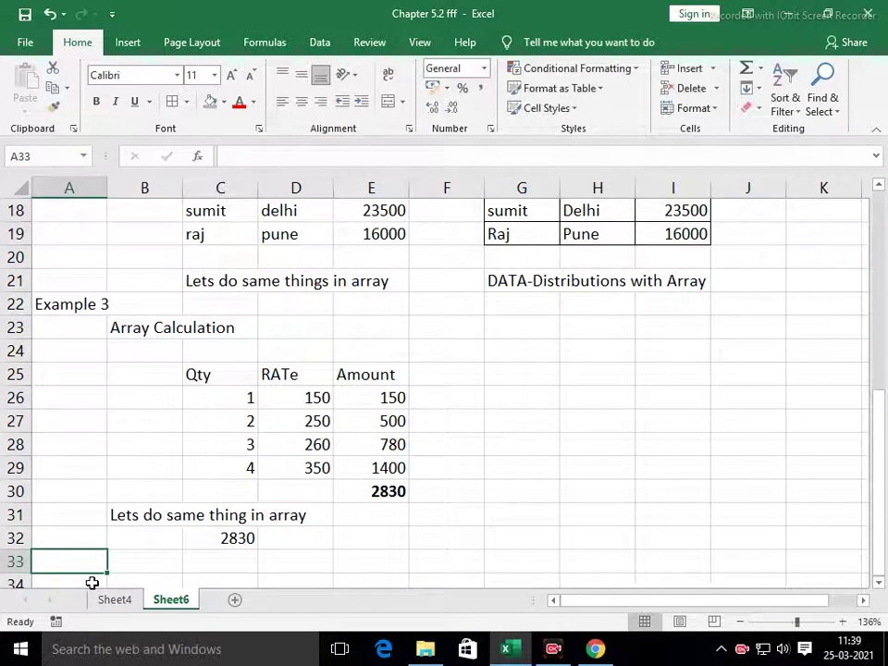
# Step: Add the heading "Example in 4" in cell A33 and the subtitle "Vlookup with array" in B34
pyautogui.write('Example in 4')
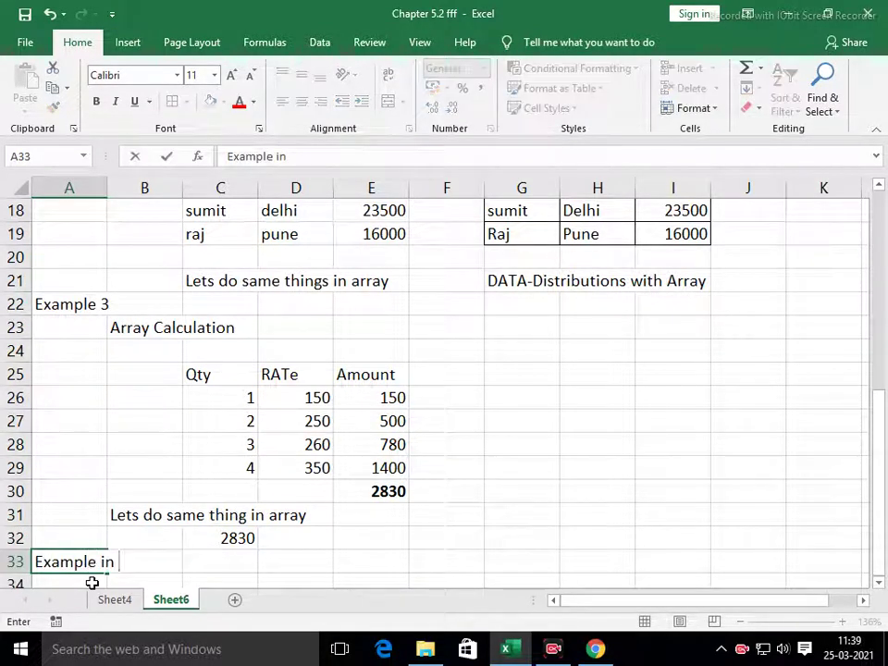
pyautogui.press('Return')
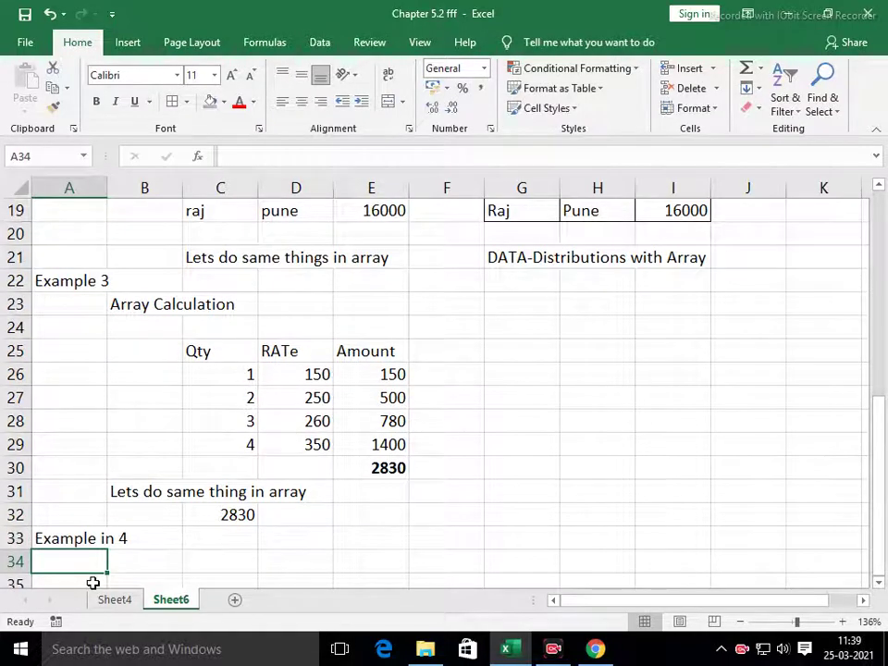
pyautogui.press('Return')
pyautogui.press('Return')
pyautogui.press('Return')
pyautogui.press('Return')
pyautogui.press('Return')
pyautogui.press('Return')
pyautogui.press('Return')
pyautogui.press('Return')
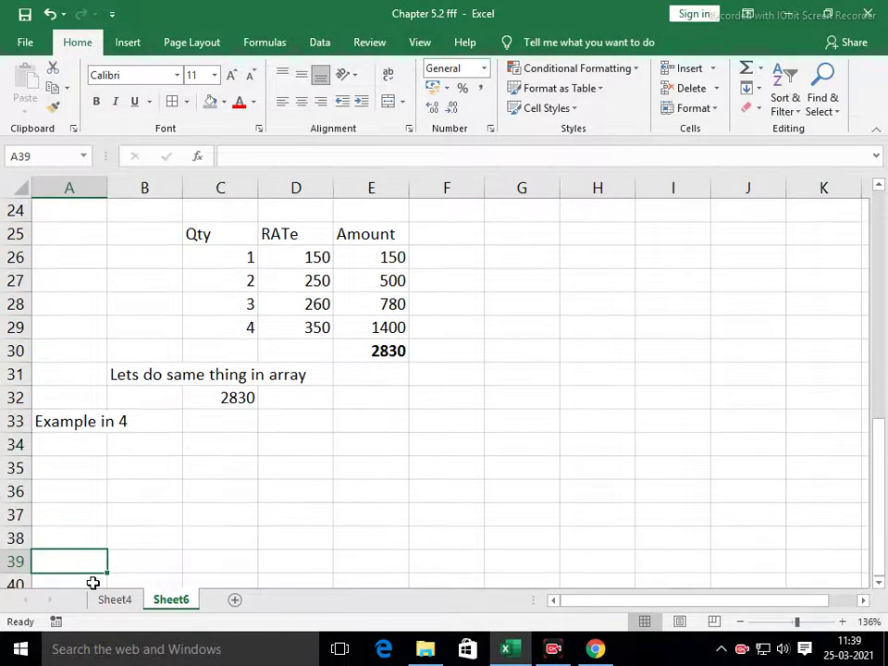
pyautogui.press('Return')
pyautogui.press('Return')
pyautogui.press('Return')
pyautogui.press('Return')
pyautogui.press('Return')
pyautogui.press('Return')
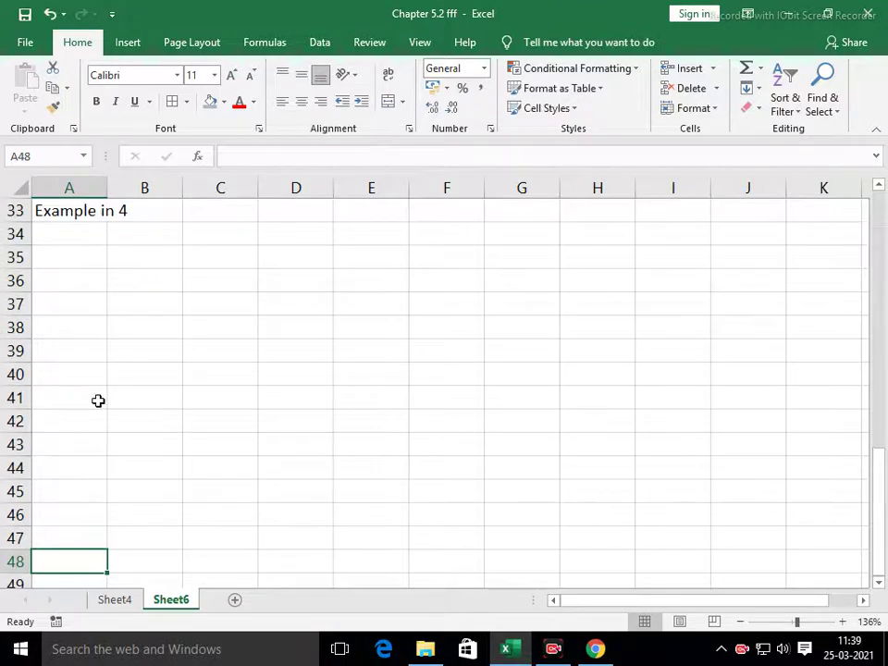
pyautogui.click(163, 237)
pyautogui.write('Vlookup in')
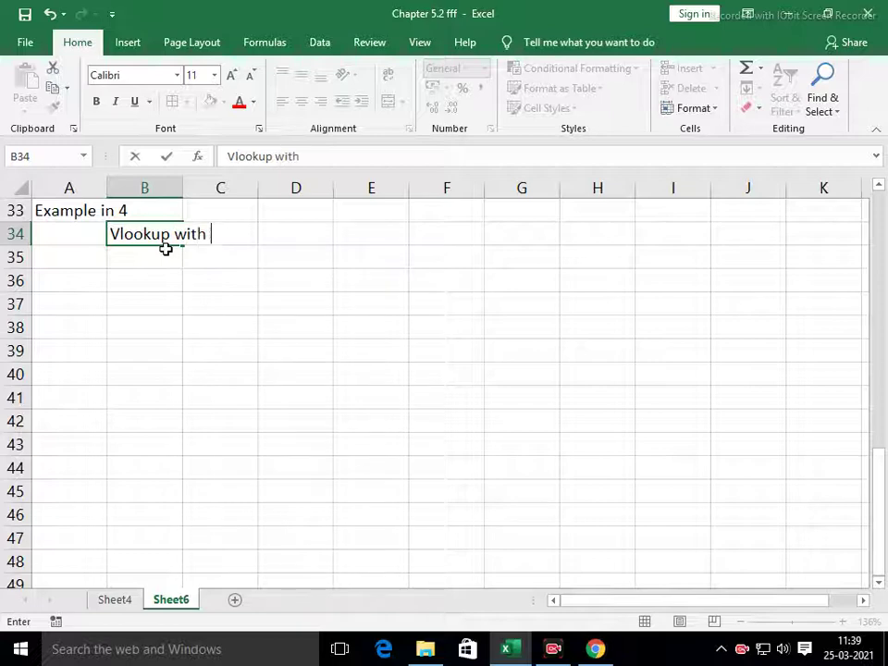
pyautogui.write('array')
pyautogui.press('Return')
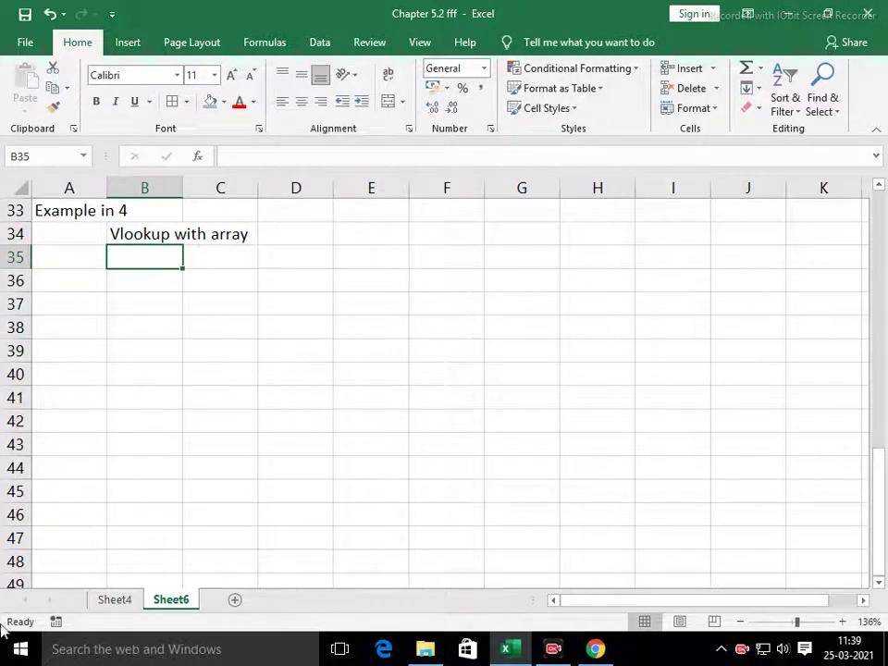
# Step: Copy the account table A1:F11 from Sheet4 to Sheet6 starting at A35 and autofit its column widths
pyautogui.click(116, 600)
pyautogui.moveTo(83, 217); pyautogui.dragTo(685, 496)
pyautogui.hotkey('ctrl', 'c')
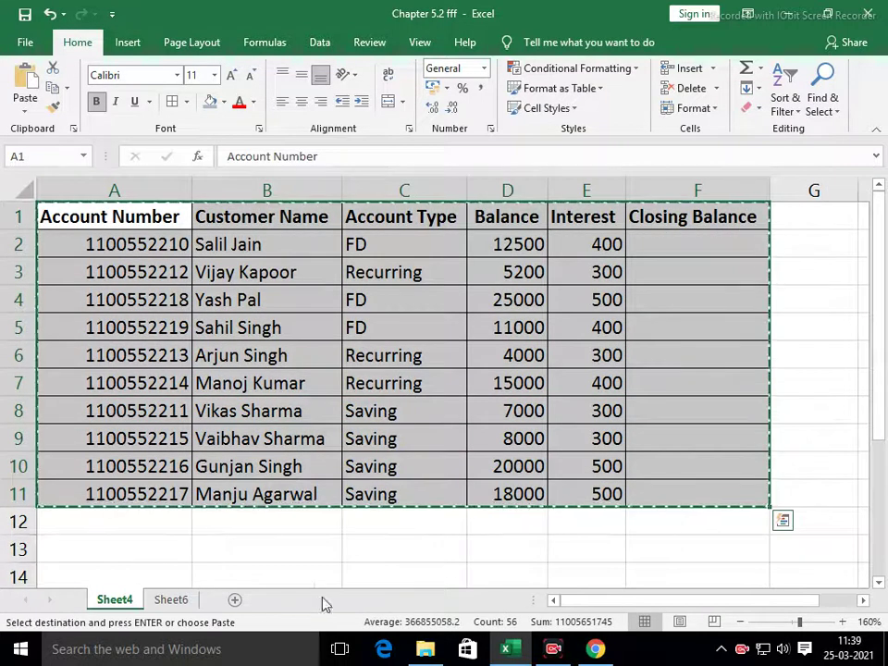
pyautogui.click(170, 601)
pyautogui.click(74, 252)
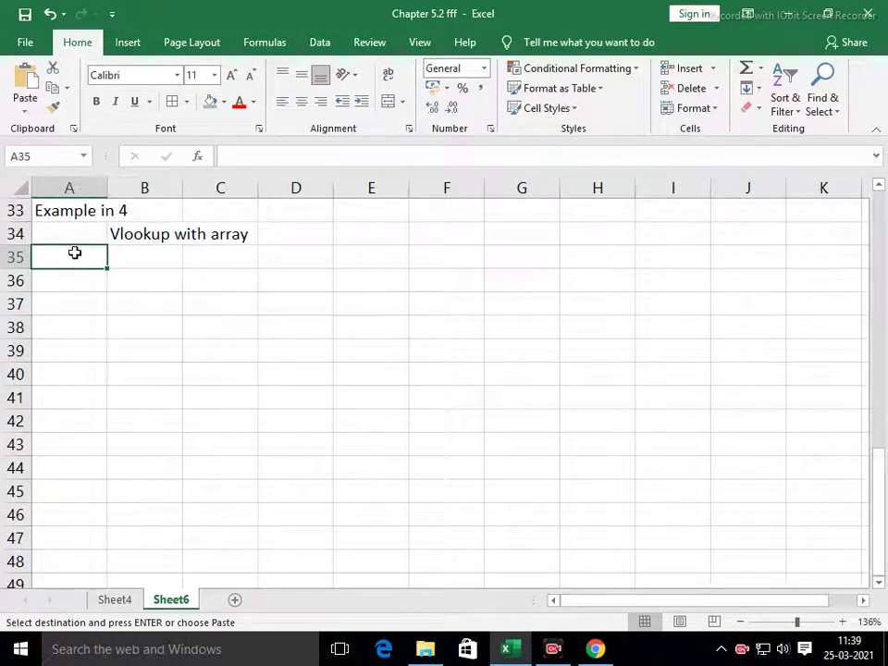
pyautogui.hotkey('ctrl', 'v')
pyautogui.hotkey('alt', 'h')
pyautogui.press('o')
pyautogui.press('i')
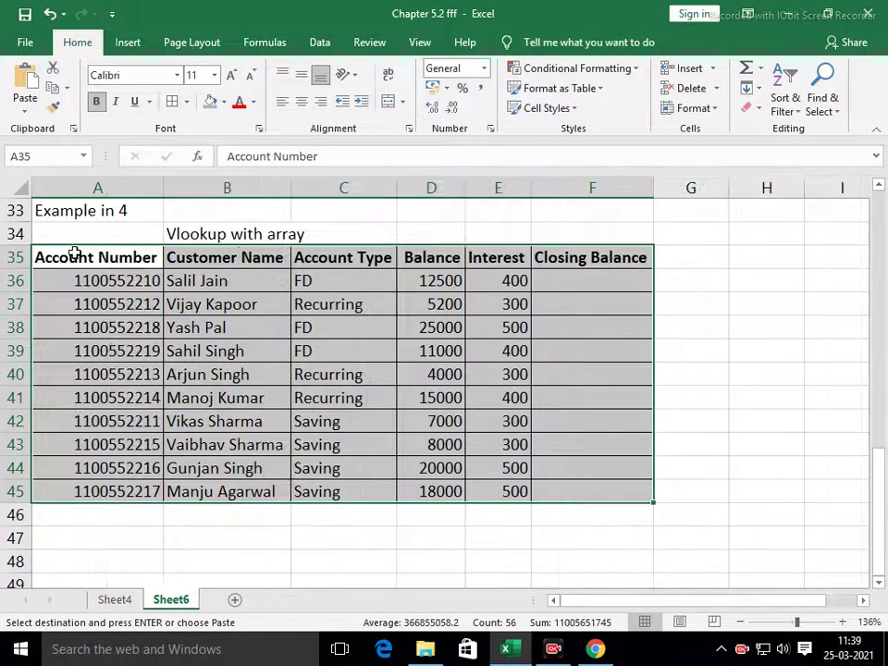
# Step: Copy the table's header row A35:F35 to row 47, starting at A47
pyautogui.click(99, 537)
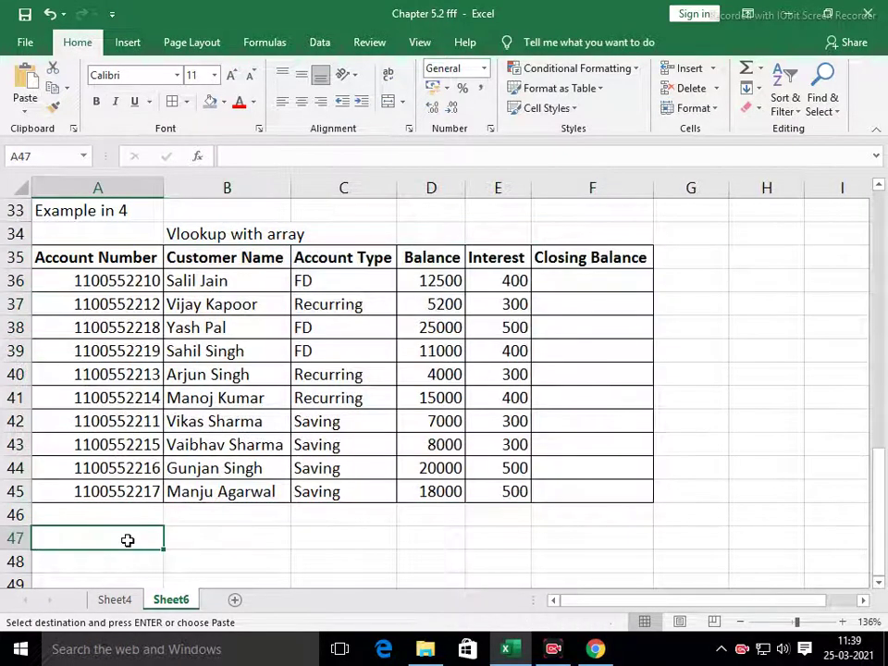
pyautogui.moveTo(162, 257); pyautogui.dragTo(620, 257)
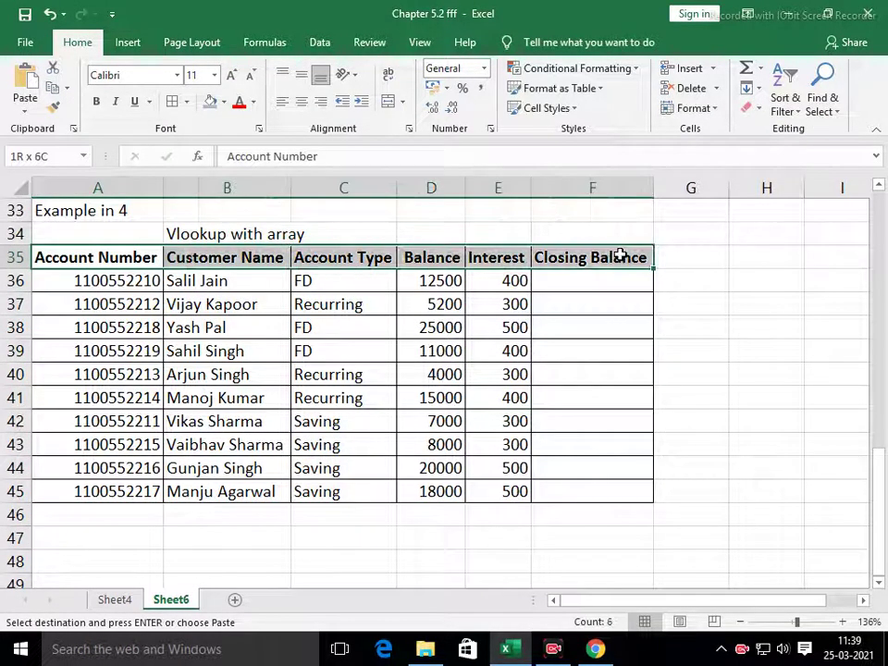
pyautogui.hotkey('ctrl', 'c')
pyautogui.click(92, 537)
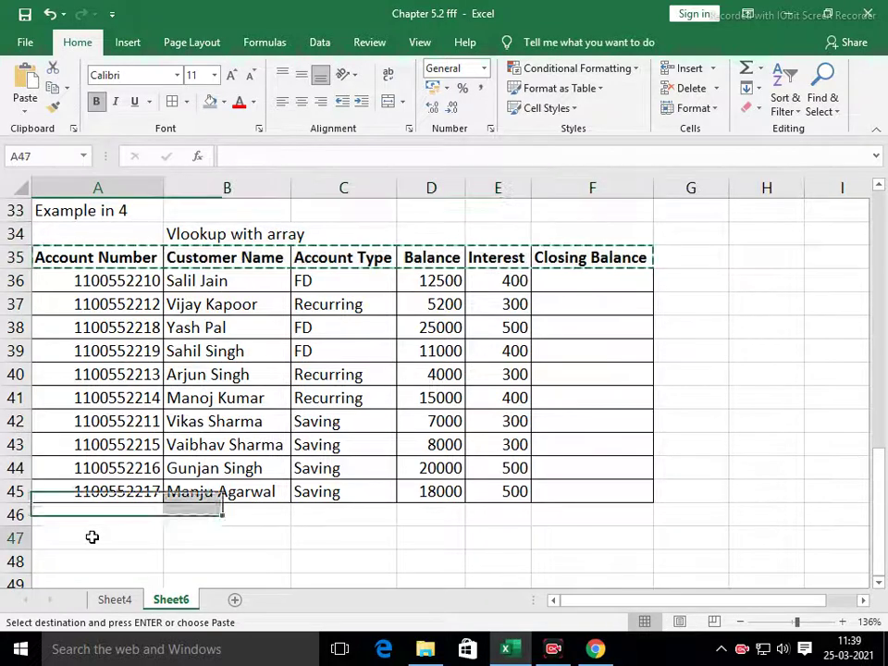
pyautogui.hotkey('ctrl', 'v')
pyautogui.press('Escape')
# Step: Add list data validation to cell A48 with the account numbers =$A$36:$A$45 as its source
pyautogui.click(102, 567)
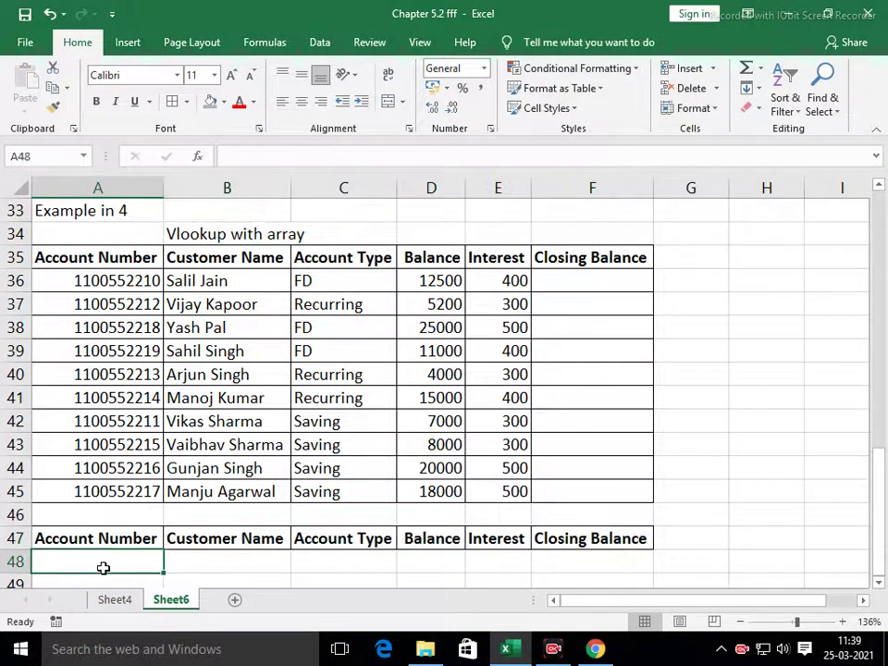
pyautogui.hotkey('alt', 'a')
pyautogui.press('v')
pyautogui.press('v')
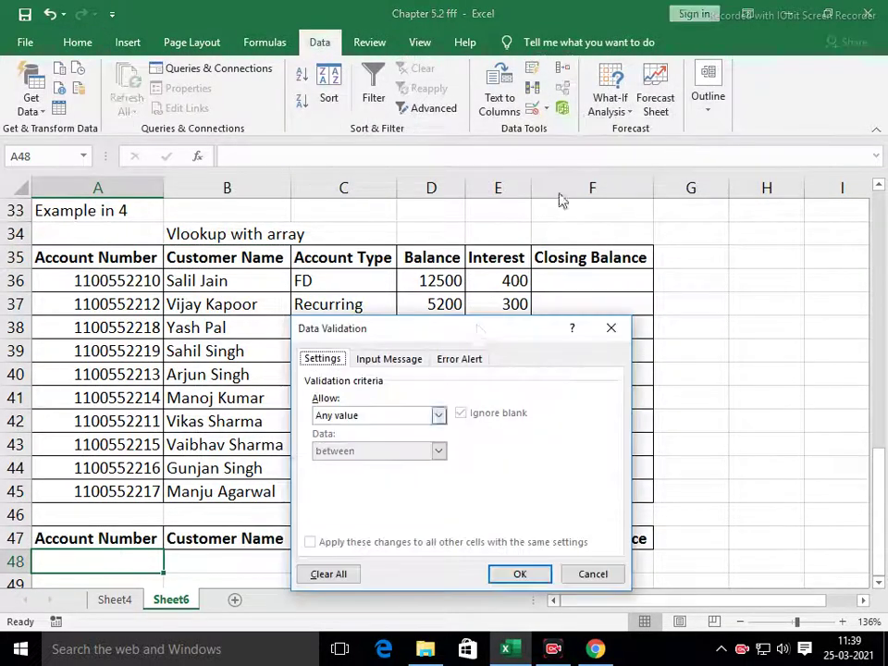
pyautogui.click(392, 418)
pyautogui.click(370, 466)
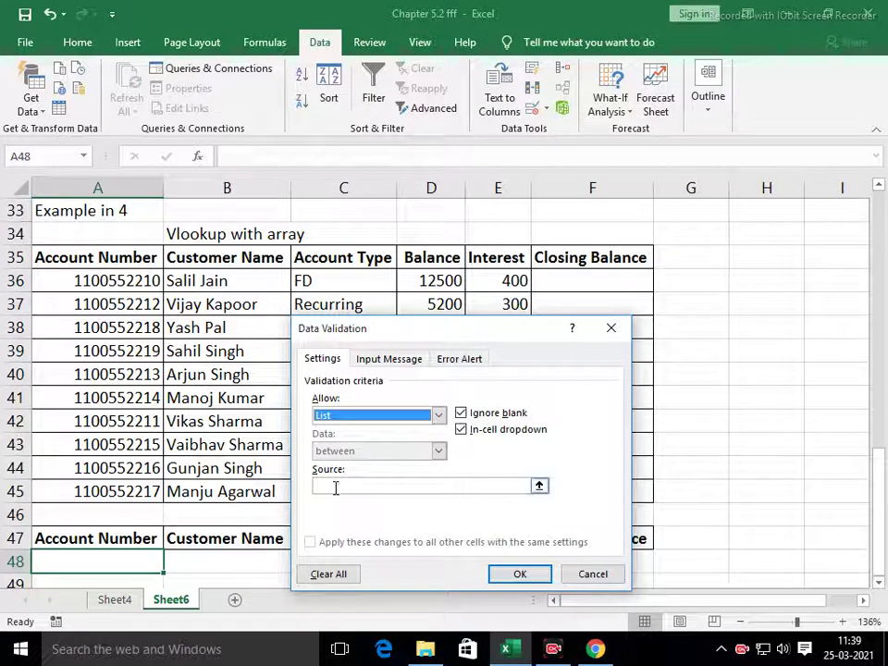
pyautogui.click(335, 487)
pyautogui.moveTo(98, 281); pyautogui.dragTo(129, 491)
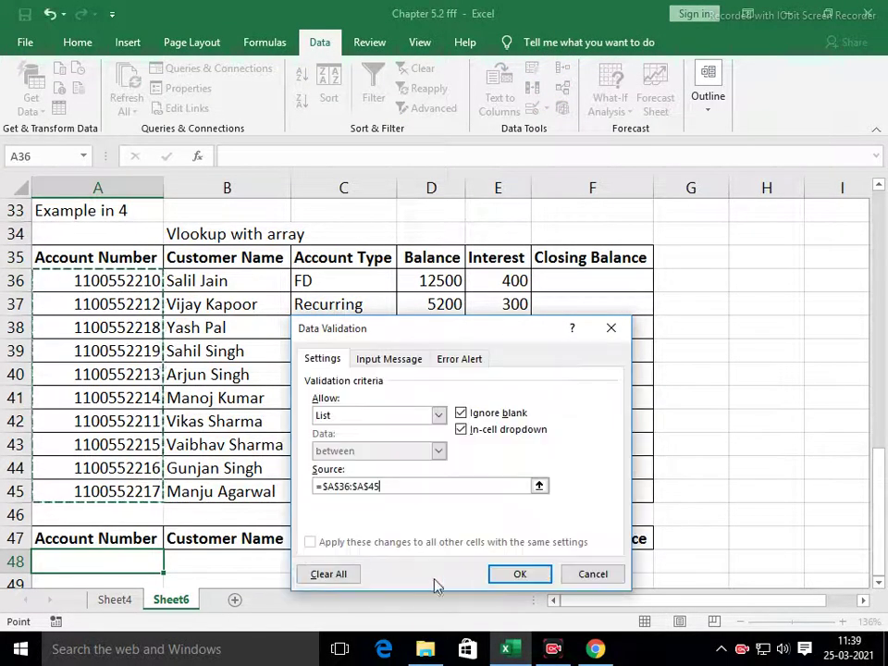
pyautogui.click(518, 574)
pyautogui.moveTo(190, 564); pyautogui.dragTo(593, 560)
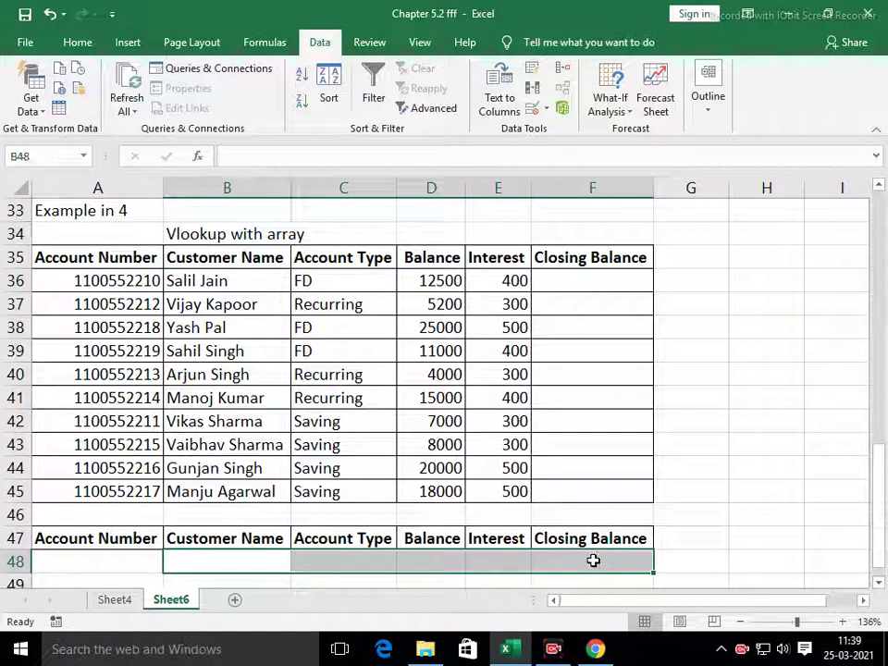
pyautogui.click(723, 564)
pyautogui.click(138, 567)
pyautogui.click(217, 567)
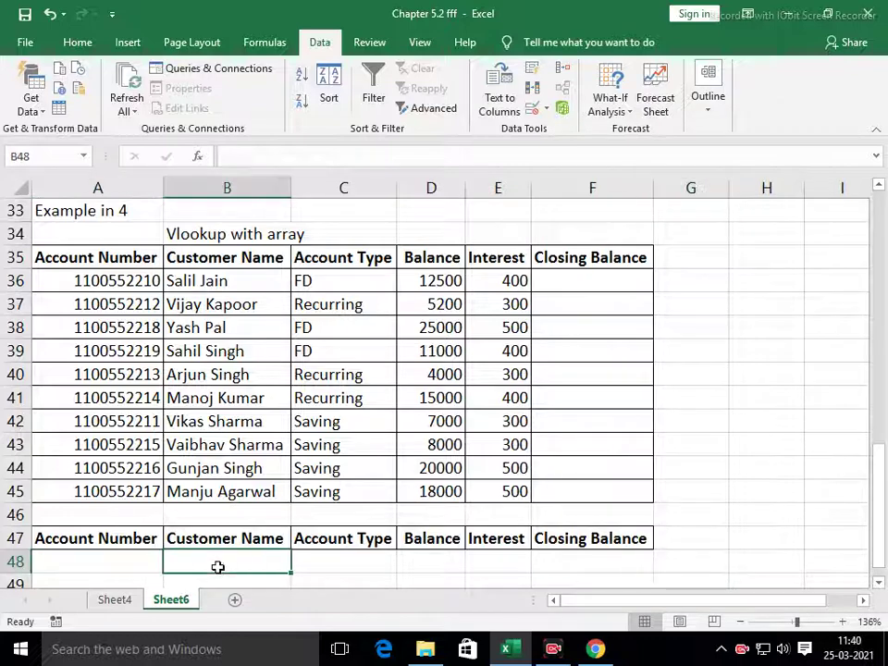
# Step: Choose the third account number from the validation list in cell A48
pyautogui.press('Left')
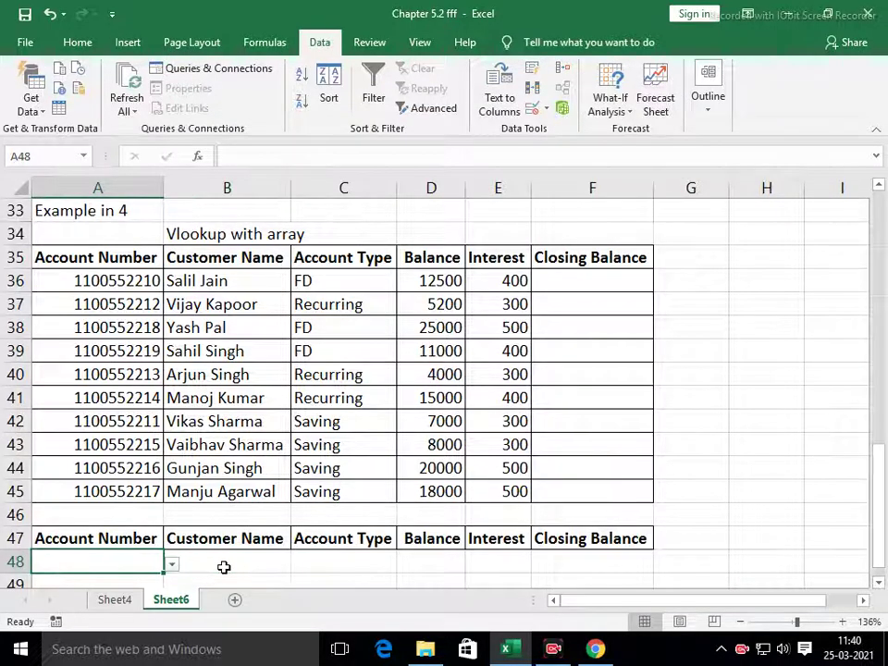
pyautogui.hotkey('alt', 'Down')
pyautogui.press('Down')
pyautogui.press('Down')
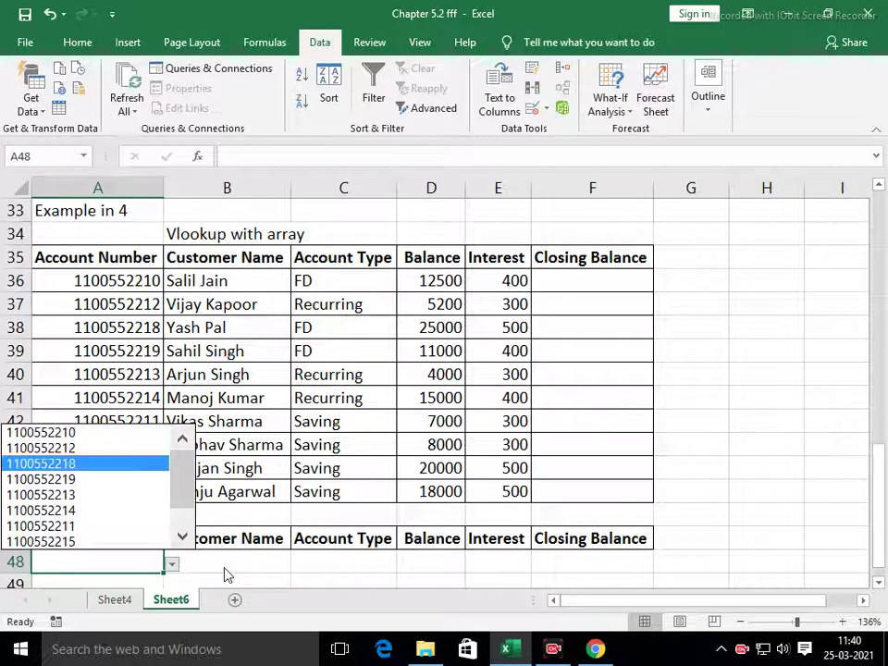
pyautogui.press('Return')
# Step: Start a VLOOKUP formula in B48 with the absolute reference $A$48 as its lookup value
pyautogui.click(224, 567)
pyautogui.write('=VLOOKUP(')
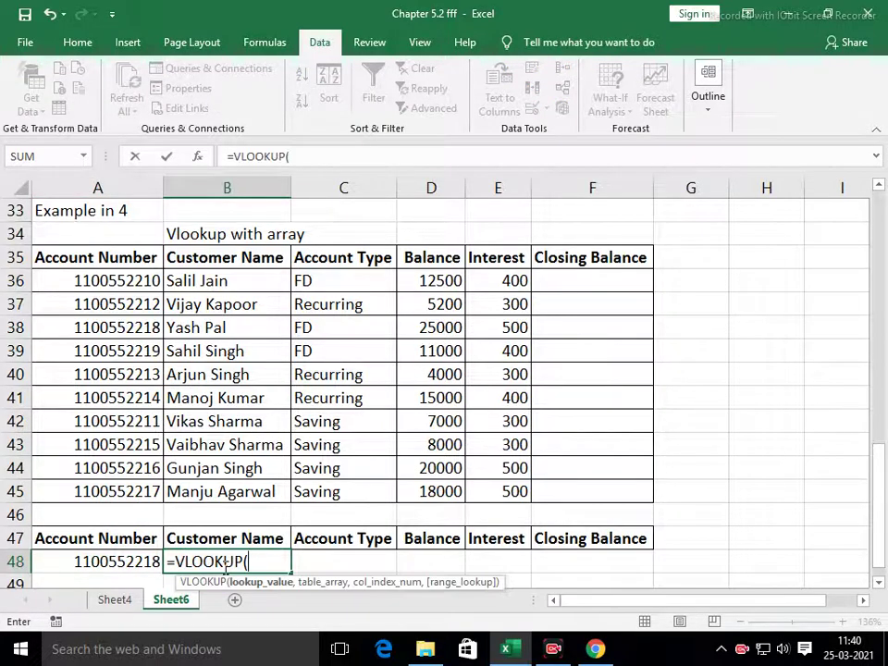
pyautogui.press('Left')
pyautogui.press('F4')
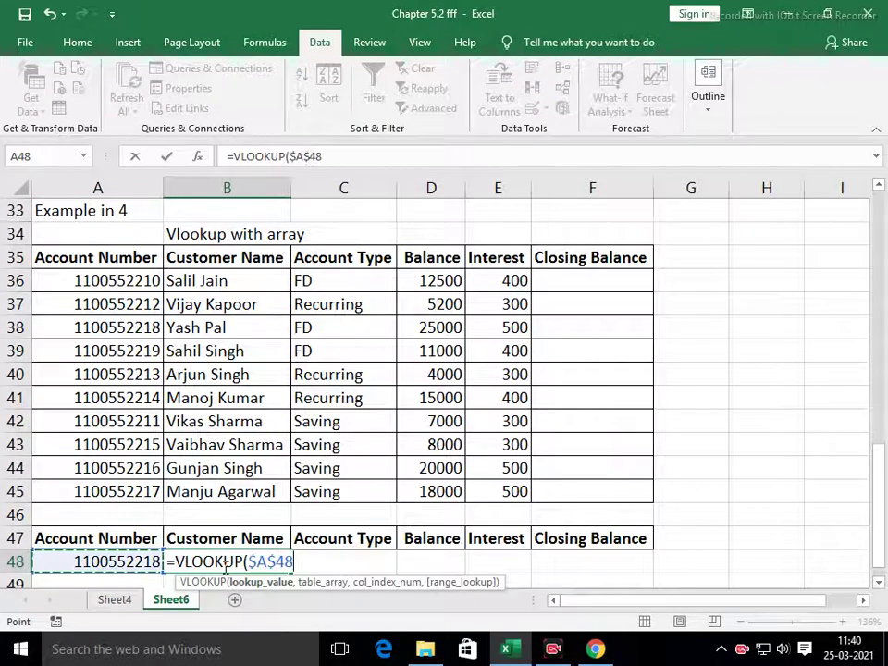
# Step: Give B48's VLOOKUP the whole account table as its table array, locked as $A$35:$F$45
pyautogui.write(',')
pyautogui.press('Up')
pyautogui.press('Left')
pyautogui.press('Up')
pyautogui.press('Up')
pyautogui.hotkey('ctrl', 'shift', 'Up')
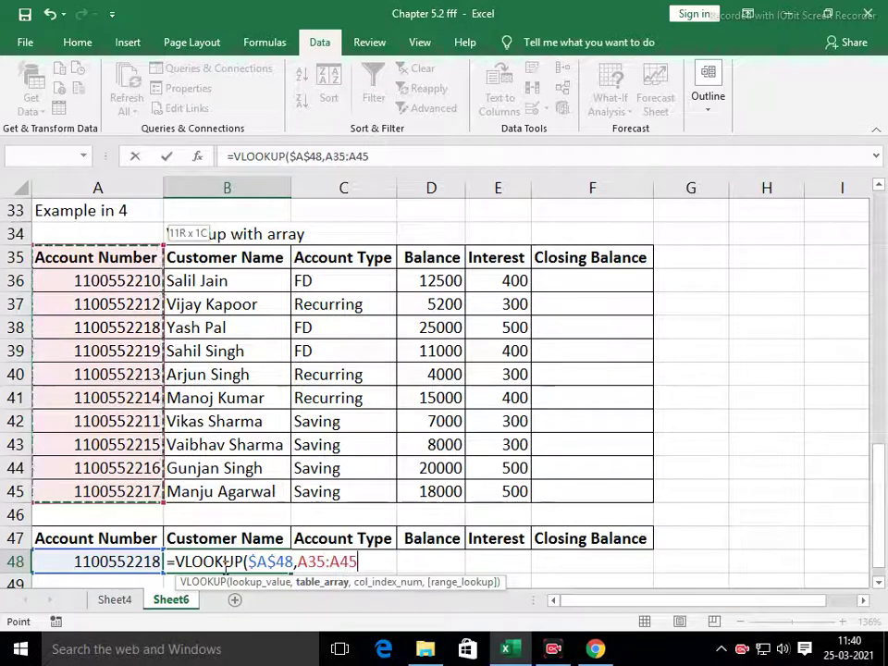
pyautogui.hotkey('shift', 'Right')
pyautogui.hotkey('shift', 'Right')
pyautogui.hotkey('shift', 'Right')
pyautogui.hotkey('shift', 'Right')
pyautogui.hotkey('shift', 'Right')
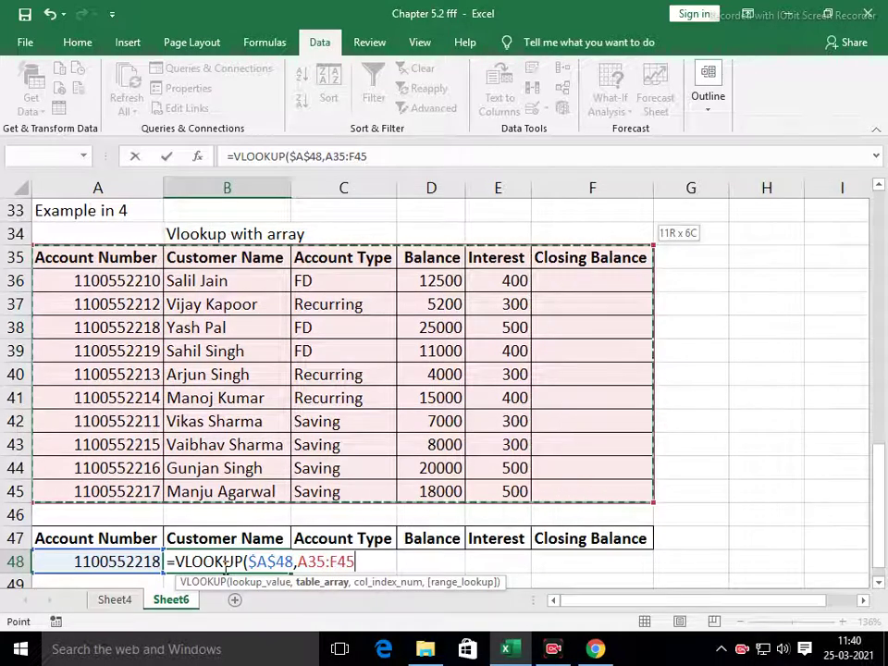
pyautogui.press('F4')
# Step: Finish B48's VLOOKUP with column index 2 and FALSE for an exact match, and commit it
pyautogui.write(',2')
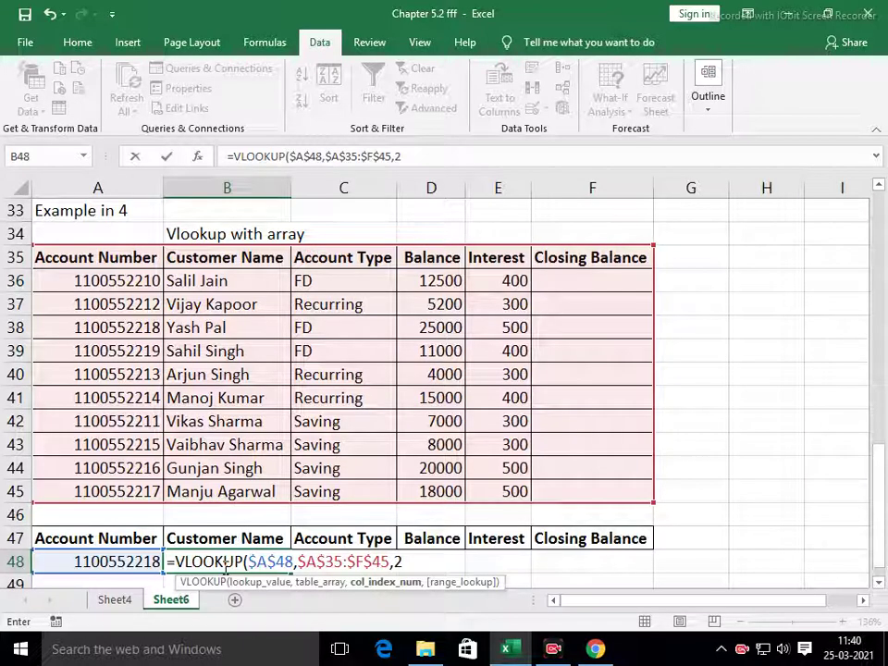
pyautogui.write(',FALSE')
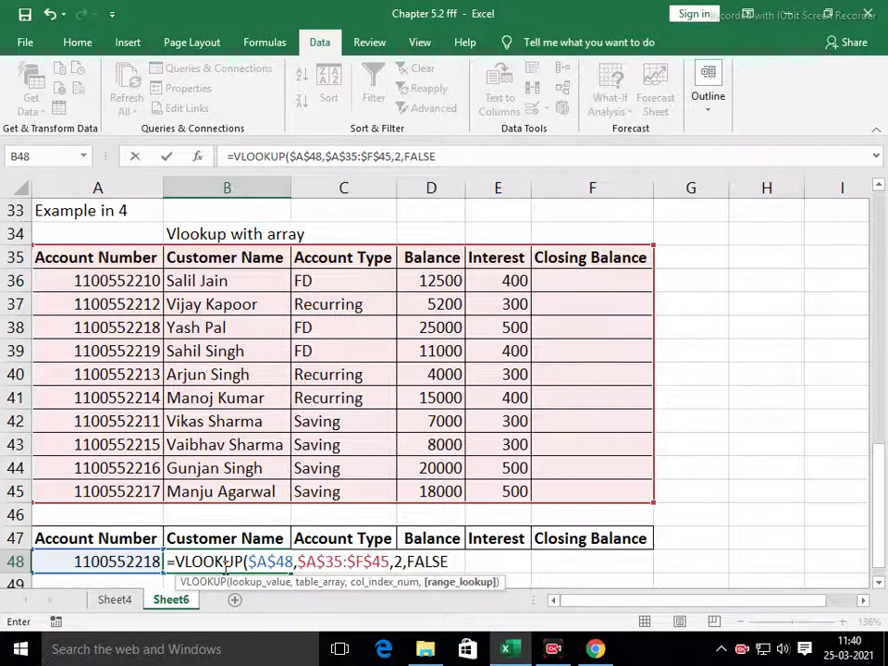
pyautogui.press('Return')
# Step: Examine the column index argument in B48's VLOOKUP formula, leaving the formula unedited
pyautogui.press('Up')
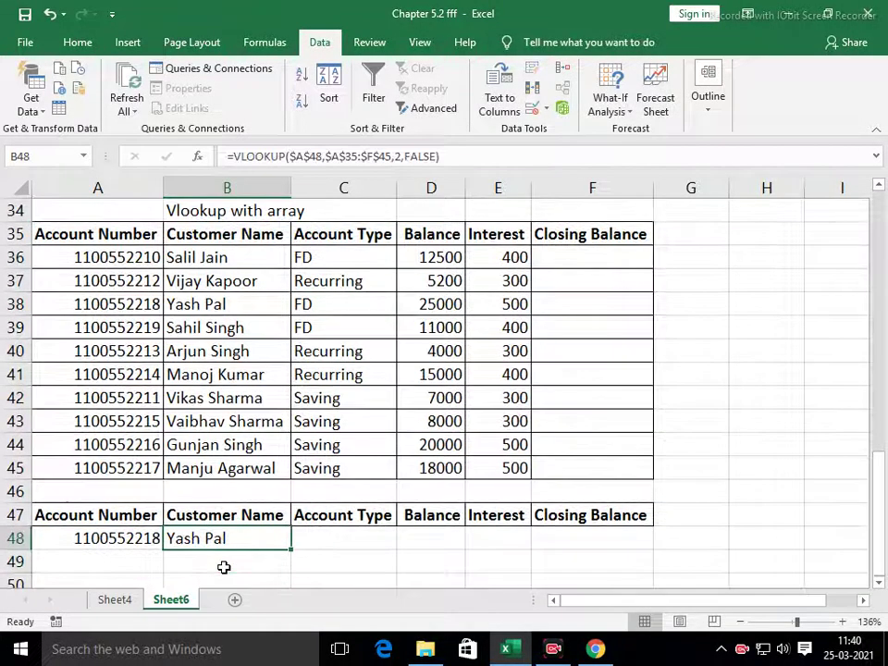
pyautogui.press('Right')
pyautogui.press('Left')
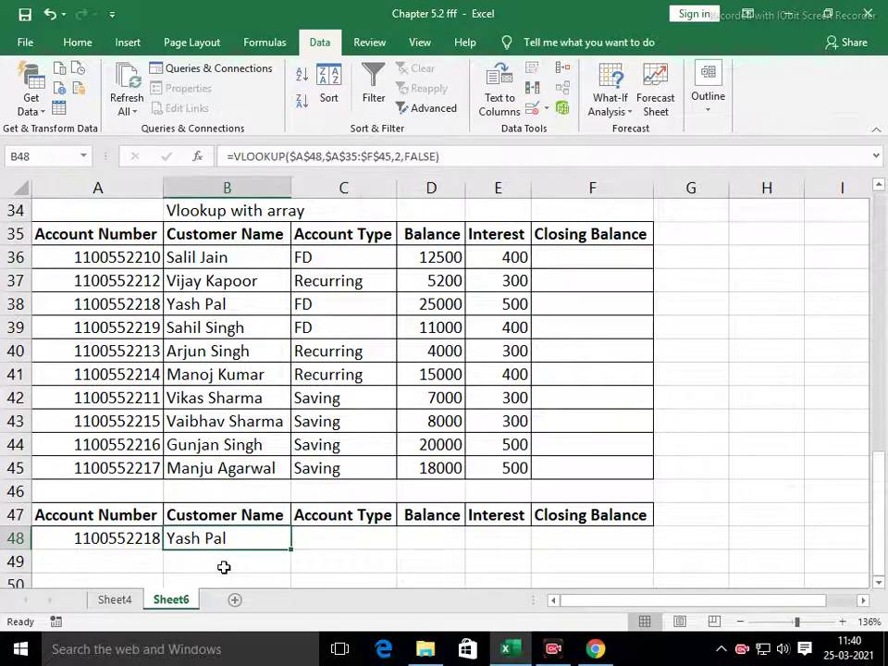
pyautogui.press('Right')
pyautogui.click(253, 537)
pyautogui.click(402, 155)
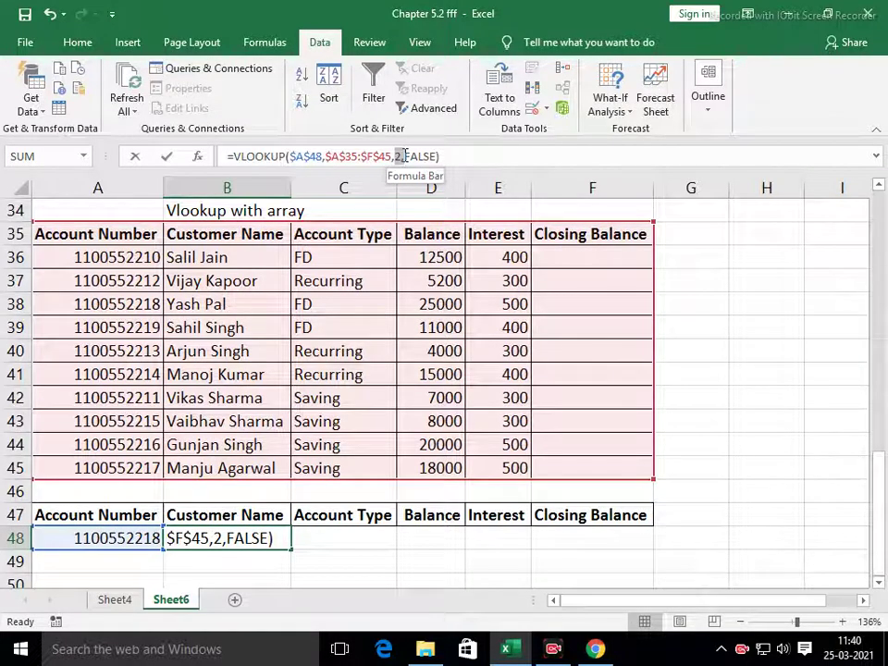
pyautogui.press('Escape')
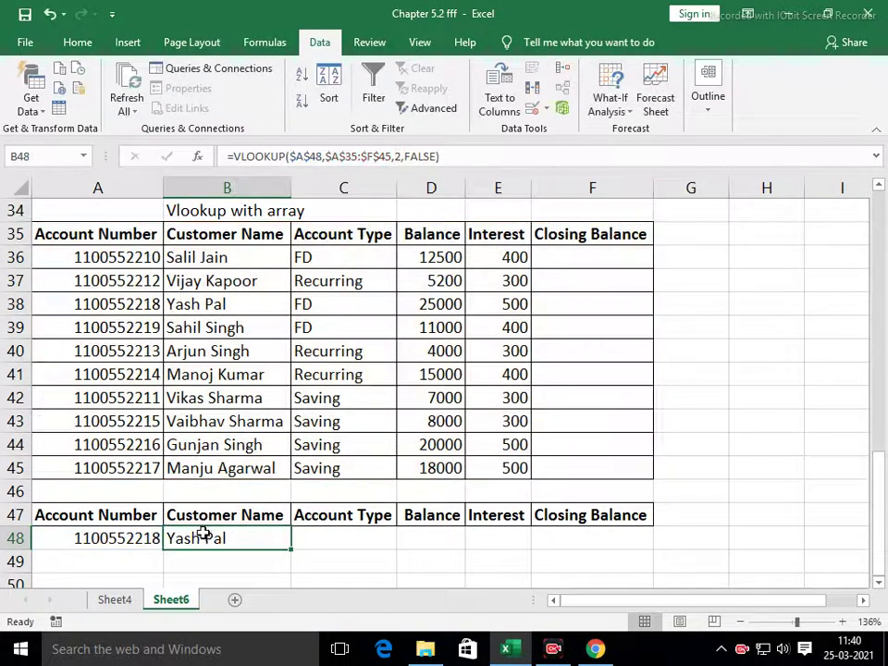
# Step: Restart B48's formula as a VLOOKUP with the absolute reference $A$48 as its lookup value
pyautogui.doubleClick(203, 537)
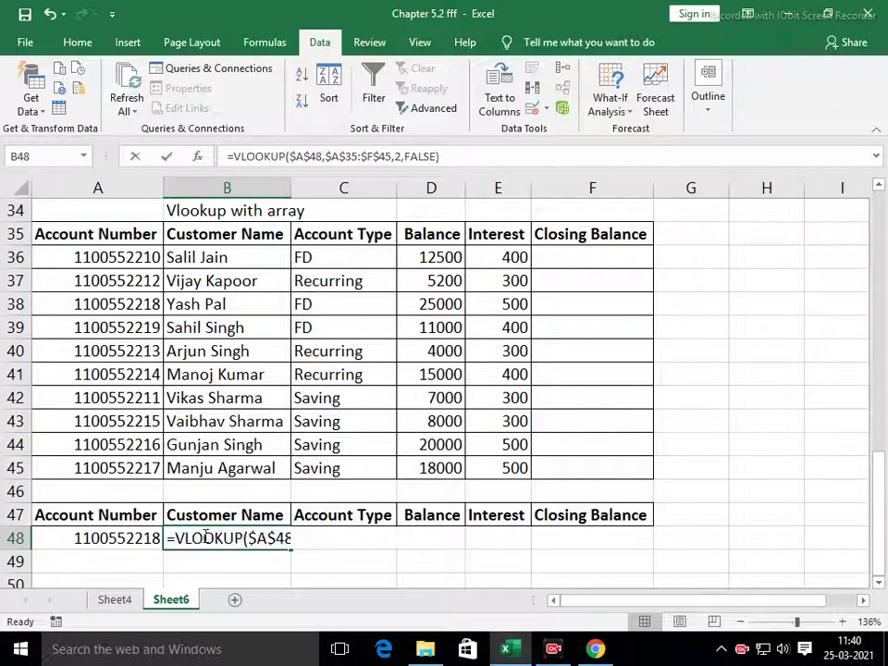
pyautogui.press('Escape')
pyautogui.write('=')
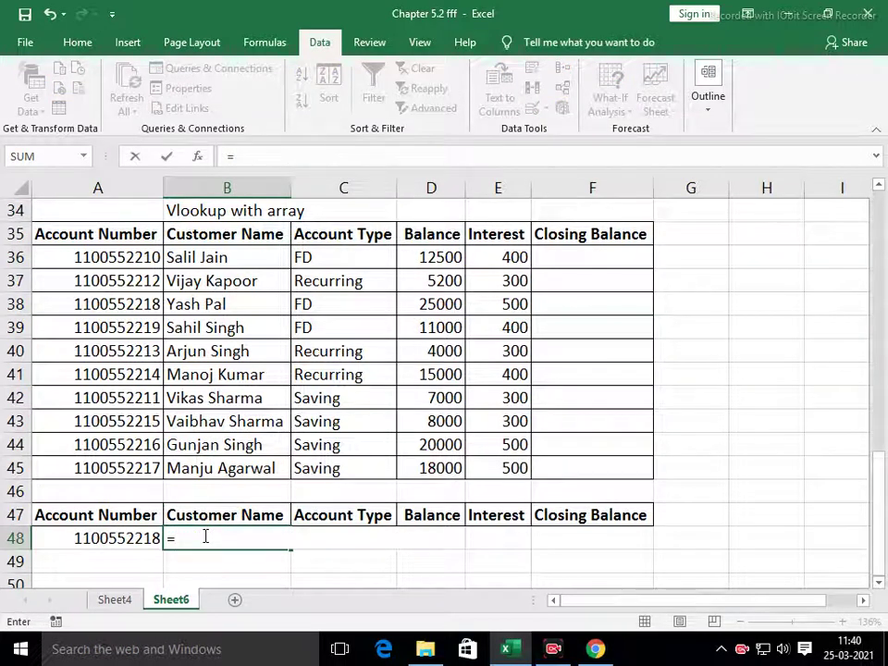
pyautogui.write('VLOOKUP(')
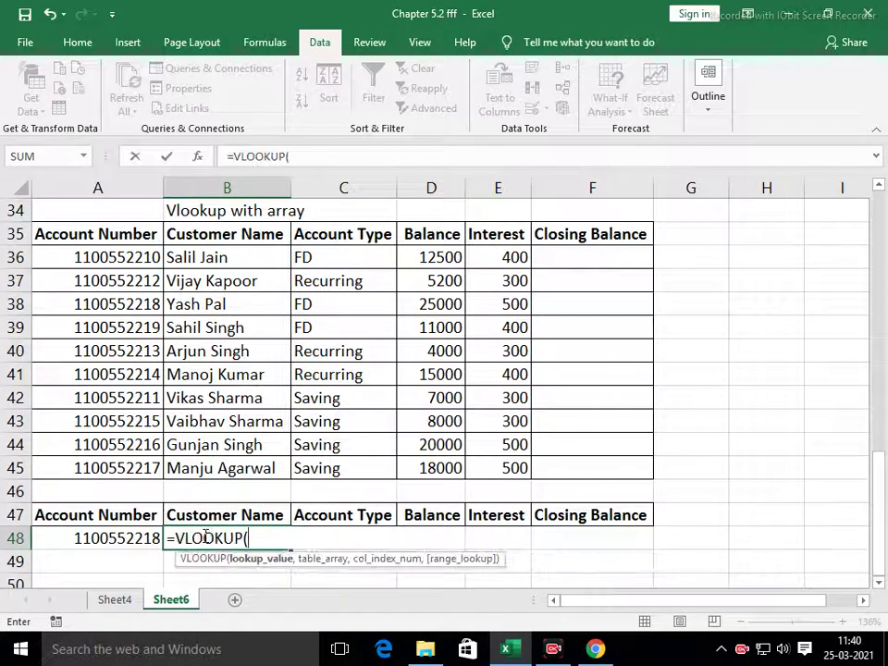
pyautogui.press('Left')
pyautogui.press('Up')
pyautogui.press('Down')
pyautogui.press('F4')
pyautogui.write(',')
# Step: Supply the full account table, headers included, as the locked table array $A$35:$F$45 in the new VLOOKUP
pyautogui.press('Up')
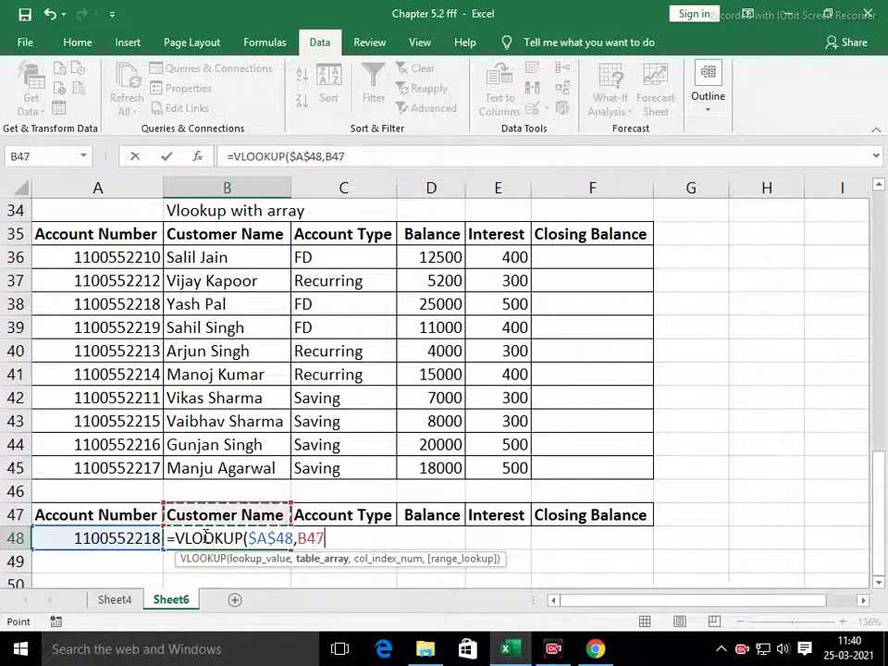
pyautogui.press('Up')
pyautogui.press('Up')
pyautogui.press('Left')
pyautogui.hotkey('ctrl', 'shift', 'Up')
pyautogui.hotkey('ctrl', 'shift', 'Right')
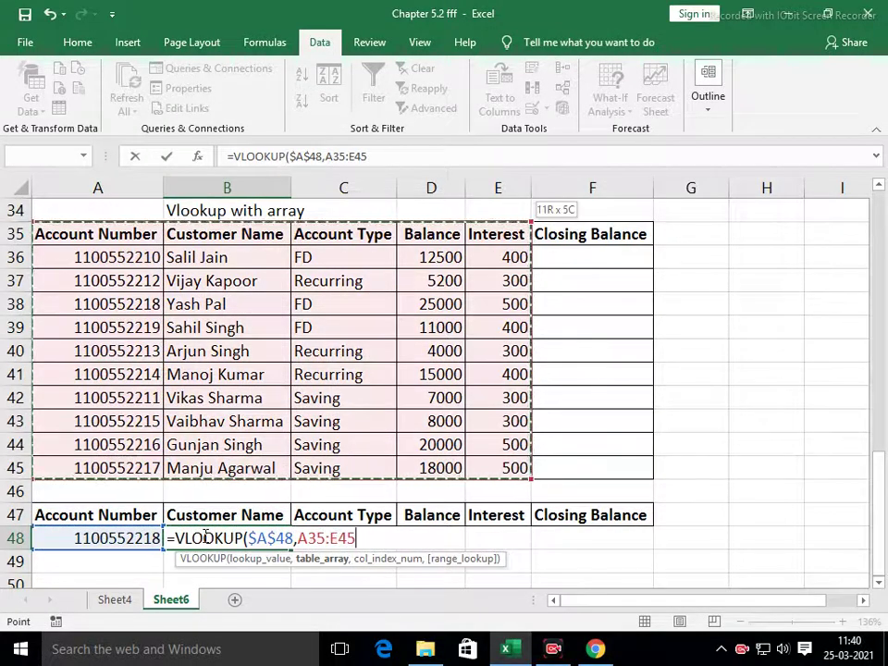
pyautogui.hotkey('shift', 'Right')
pyautogui.press('F4')
pyautogui.write(',')
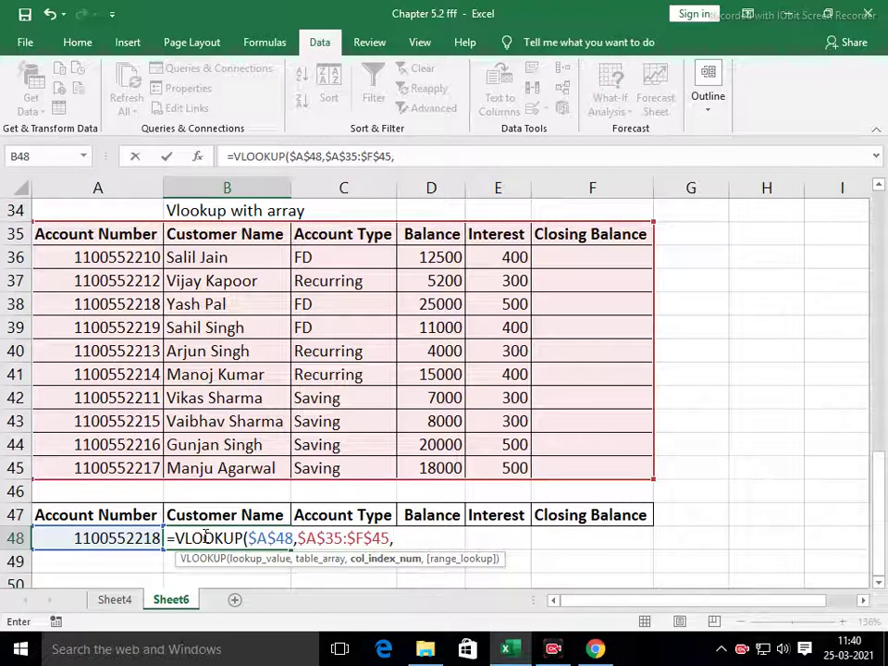
# Step: Complete B48's VLOOKUP with the column index array {2,3,4,5,6} and FALSE for an exact match, and commit it
pyautogui.write('{2,3,4,5,6,7')
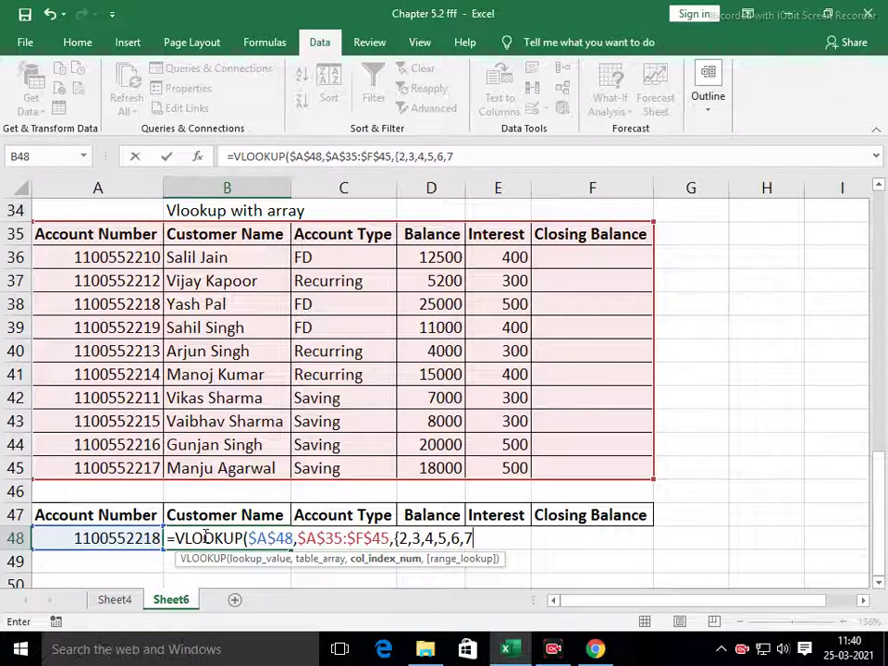
pyautogui.press('BackSpace')
pyautogui.press('BackSpace')
pyautogui.write('},')
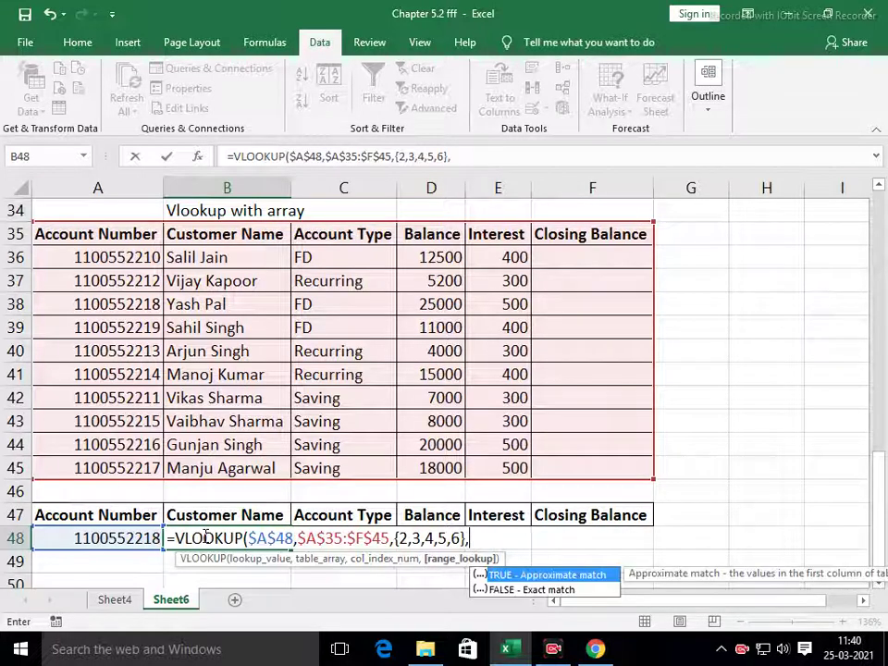
pyautogui.write('FALSE)')
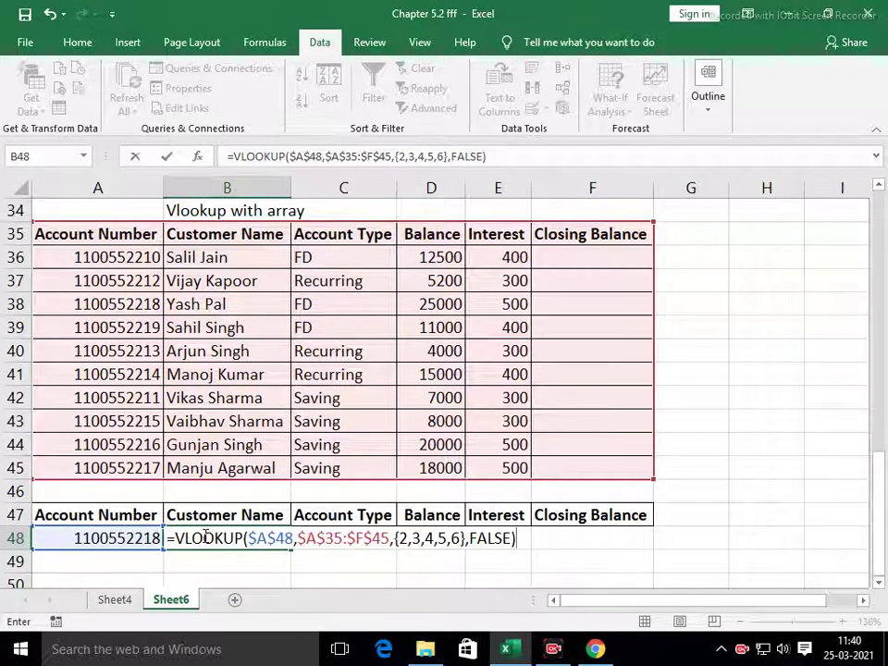
pyautogui.press('Return')
# Step: Extend B48's VLOOKUP across B48:F48 by re-entering it as a single array formula over that range
pyautogui.click(203, 537)
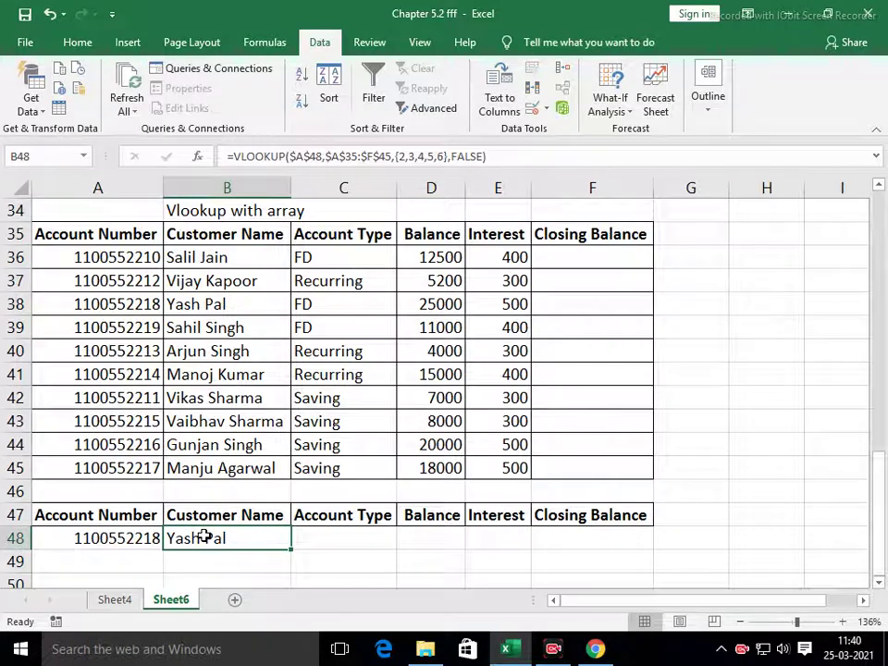
pyautogui.hotkey('shift', 'Right')
pyautogui.hotkey('shift', 'Right')
pyautogui.hotkey('shift', 'Right')
pyautogui.hotkey('shift', 'Right')
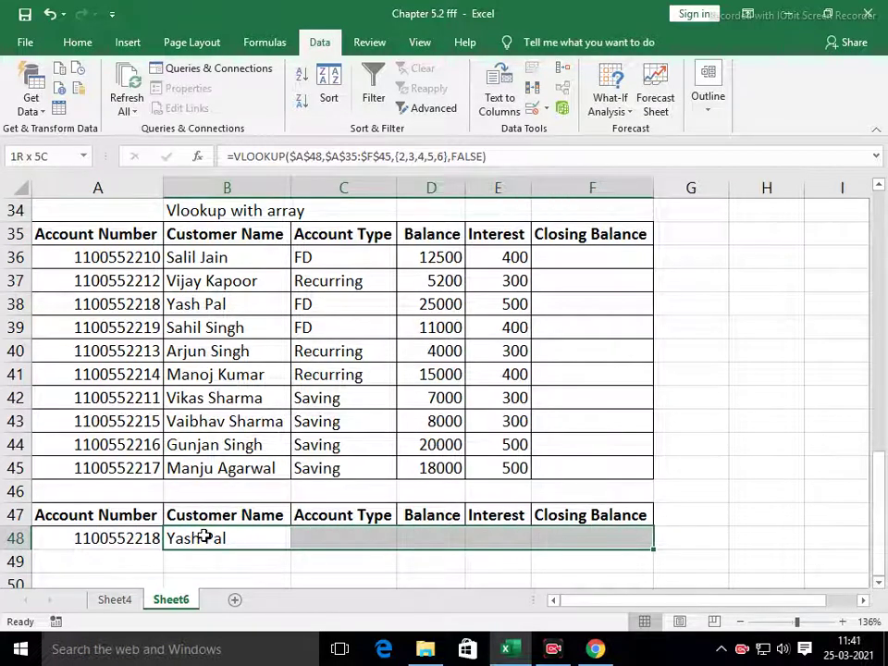
pyautogui.press('F2')
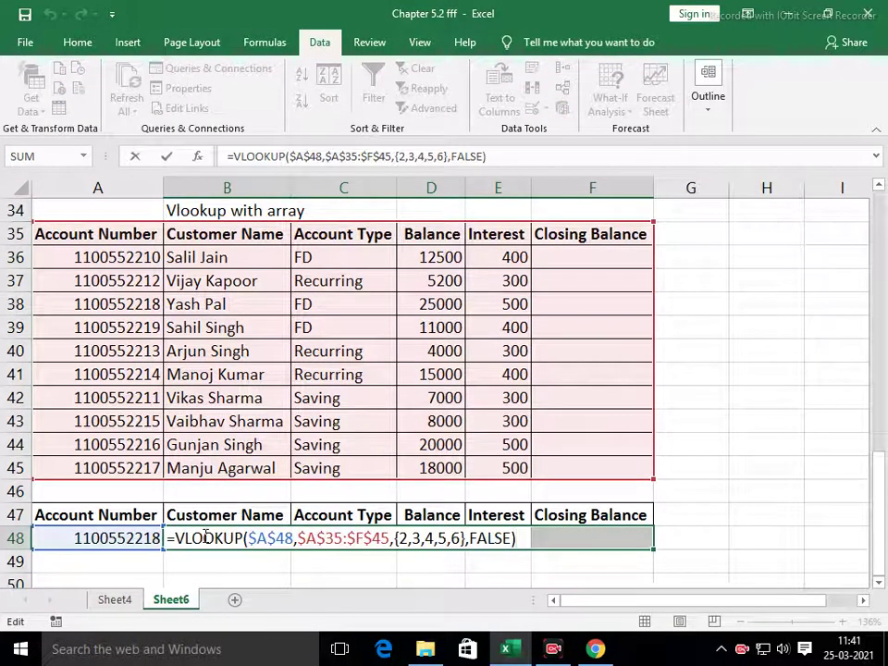
pyautogui.hotkey('ctrl', 'shift', 'Return')
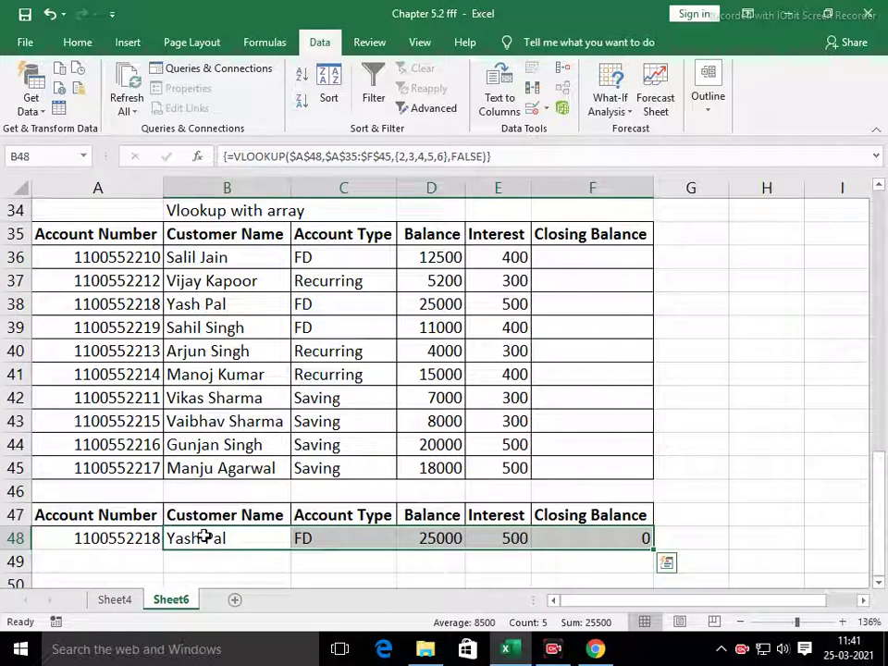
# Step: Test the array lookup by choosing the account numbers from rows 42, 44 and 38 in A48, ending on B48's formula
pyautogui.click(108, 536)
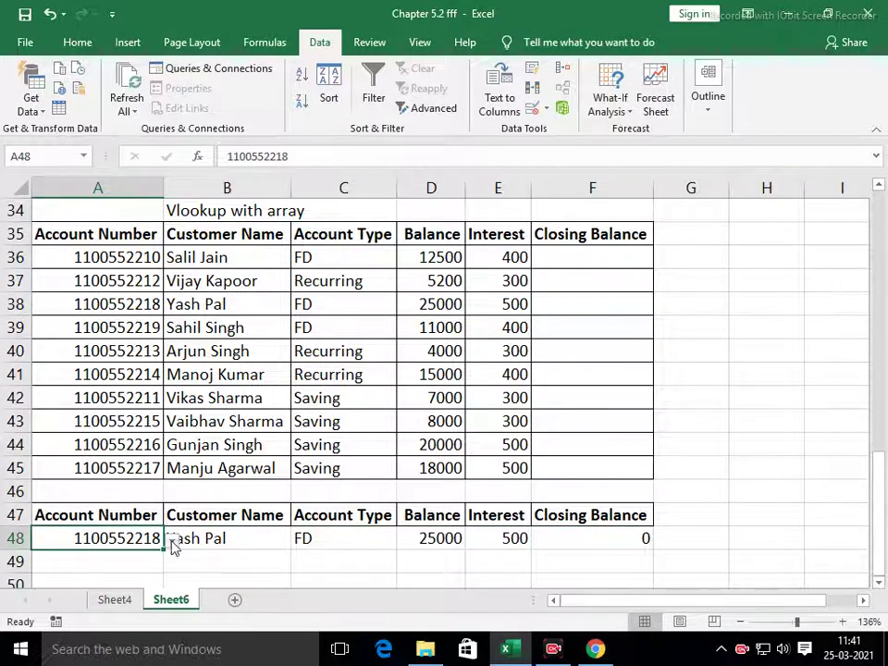
pyautogui.click(172, 539)
pyautogui.click(93, 474)
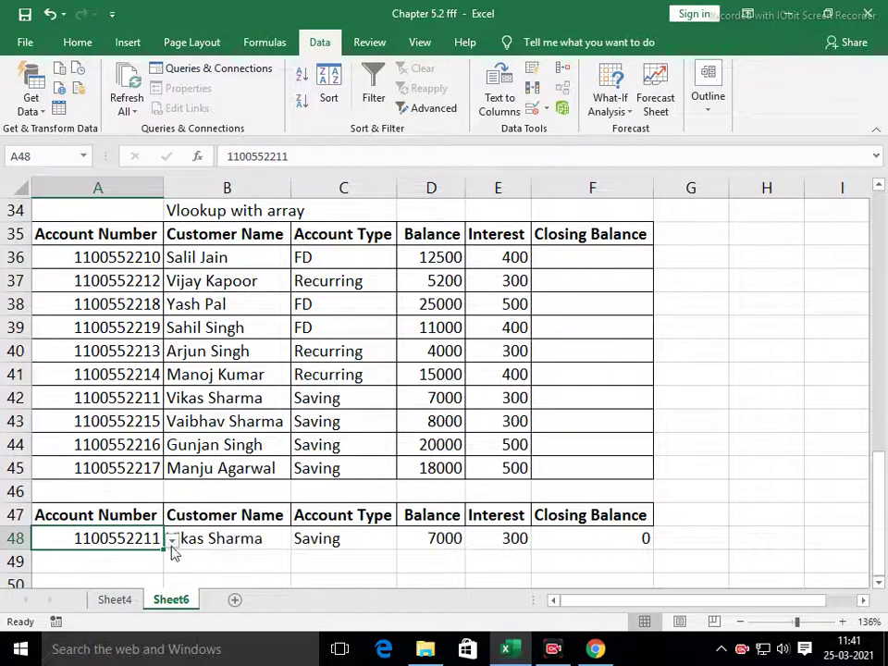
pyautogui.click(172, 539)
pyautogui.click(74, 501)
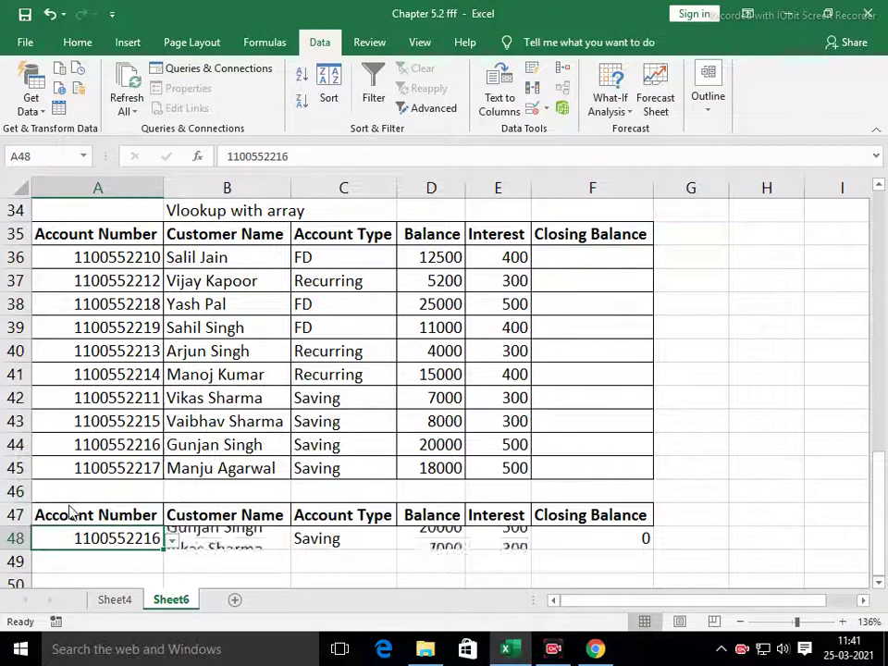
pyautogui.click(172, 539)
pyautogui.click(56, 408)
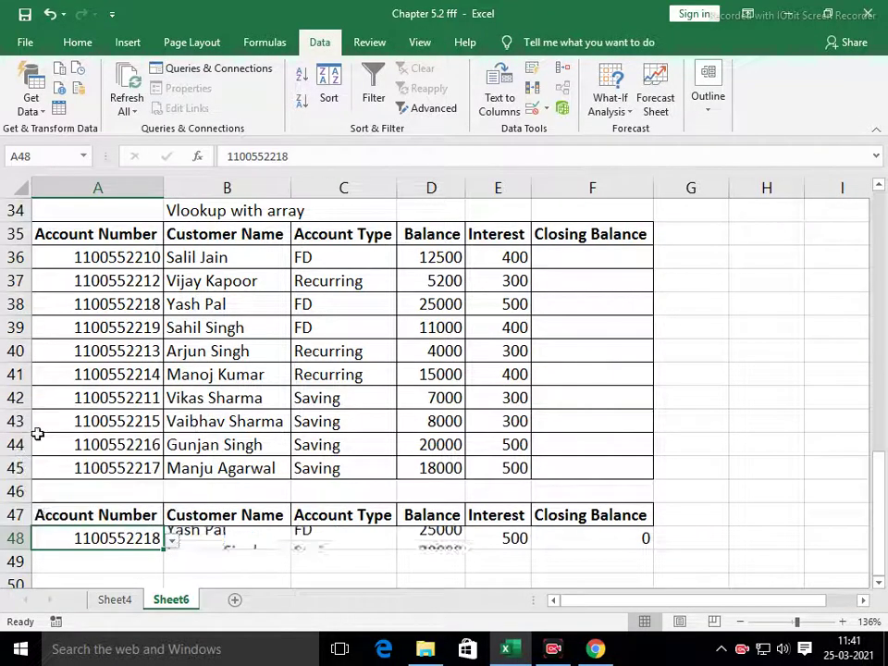
pyautogui.click(237, 562)
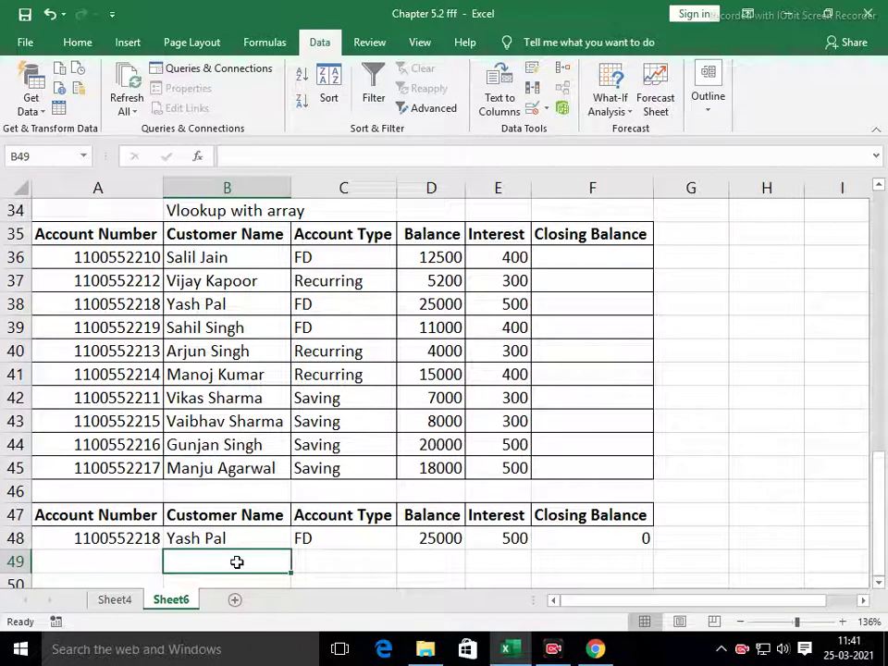
pyautogui.click(238, 540)
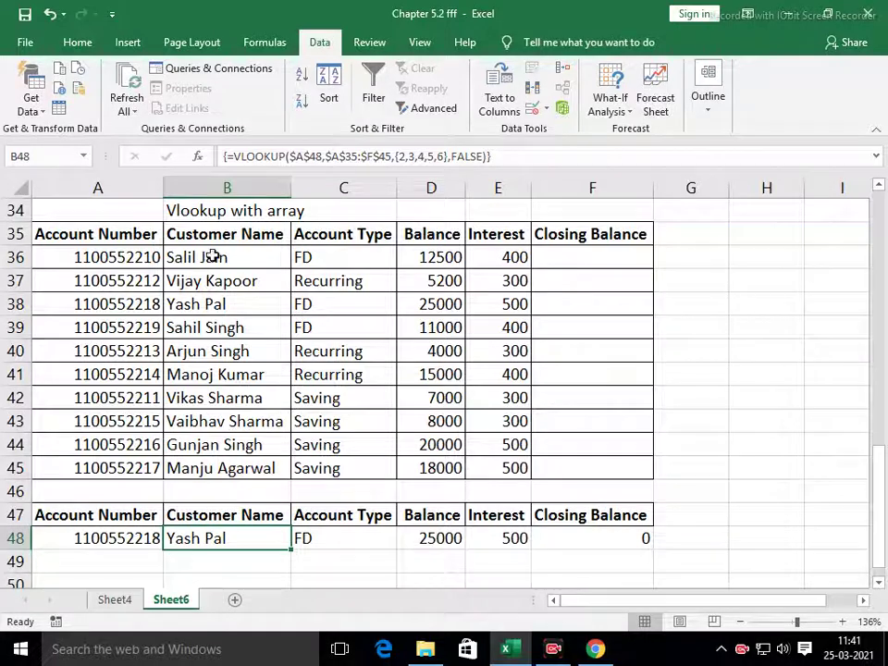
# Step: Fill the account table's header row A35:F35 with light orange
pyautogui.moveTo(79, 237); pyautogui.dragTo(573, 236)
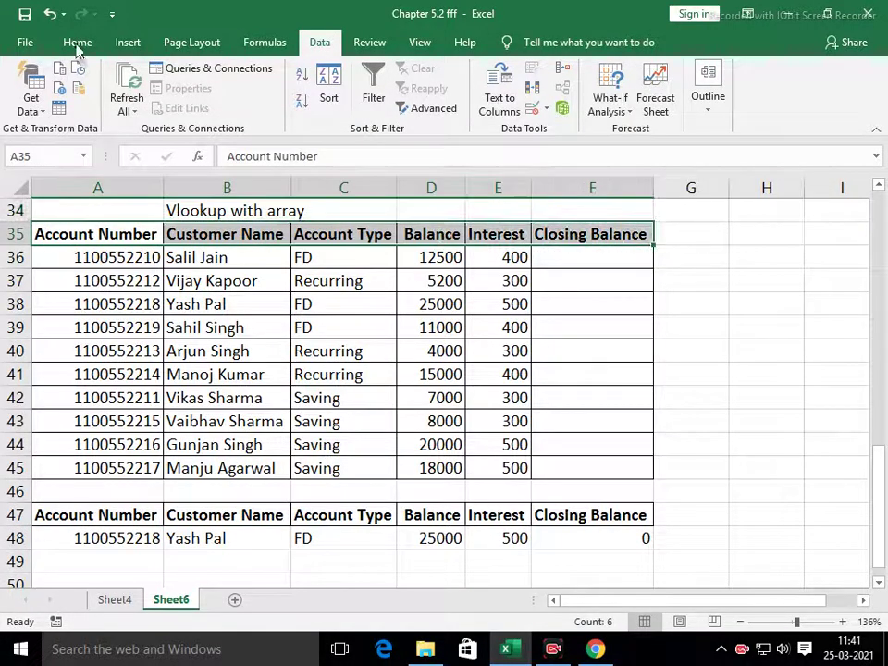
pyautogui.click(78, 43)
pyautogui.click(223, 101)
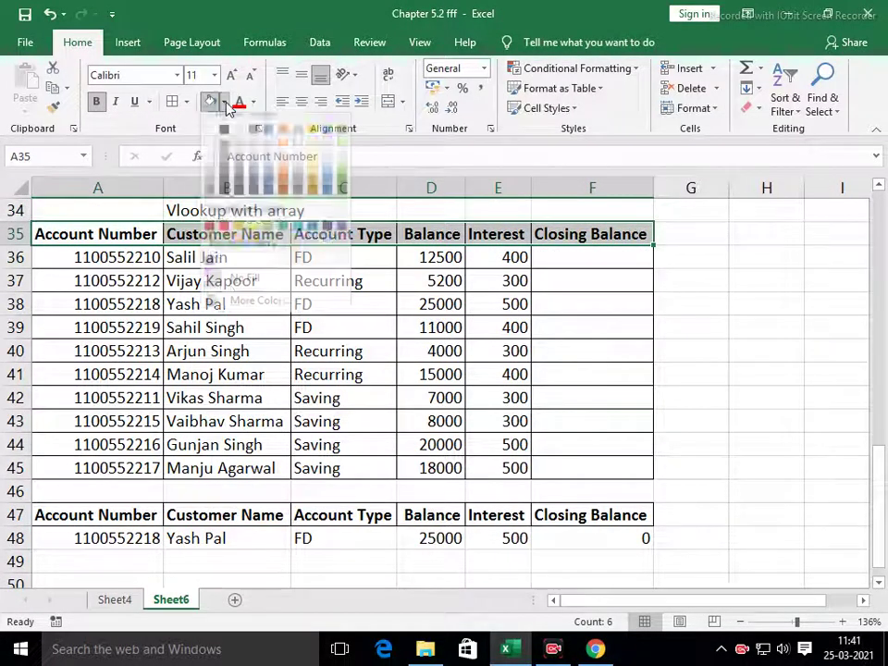
pyautogui.click(283, 170)
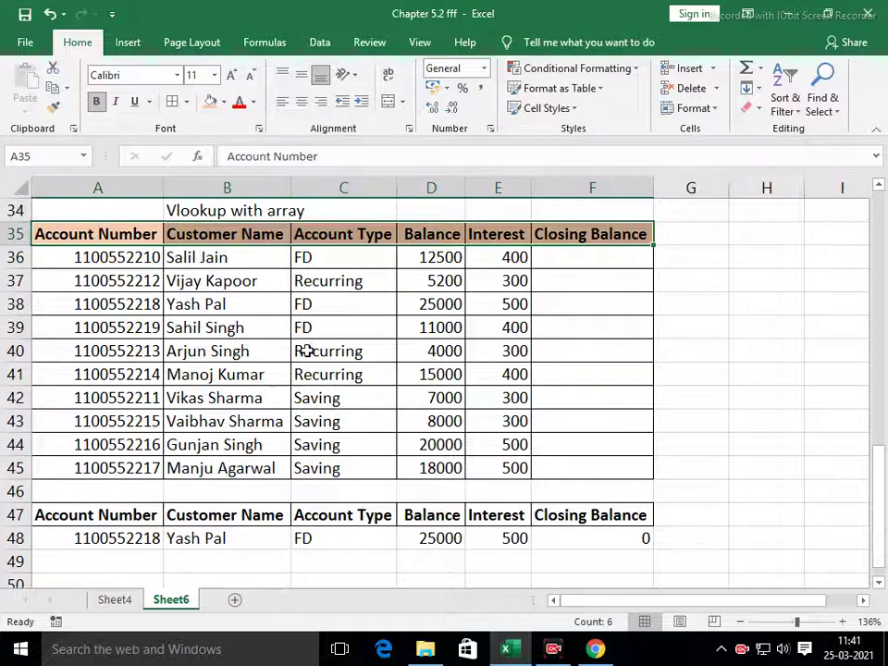
pyautogui.click(307, 355)
pyautogui.scroll(-2, 307, 354)
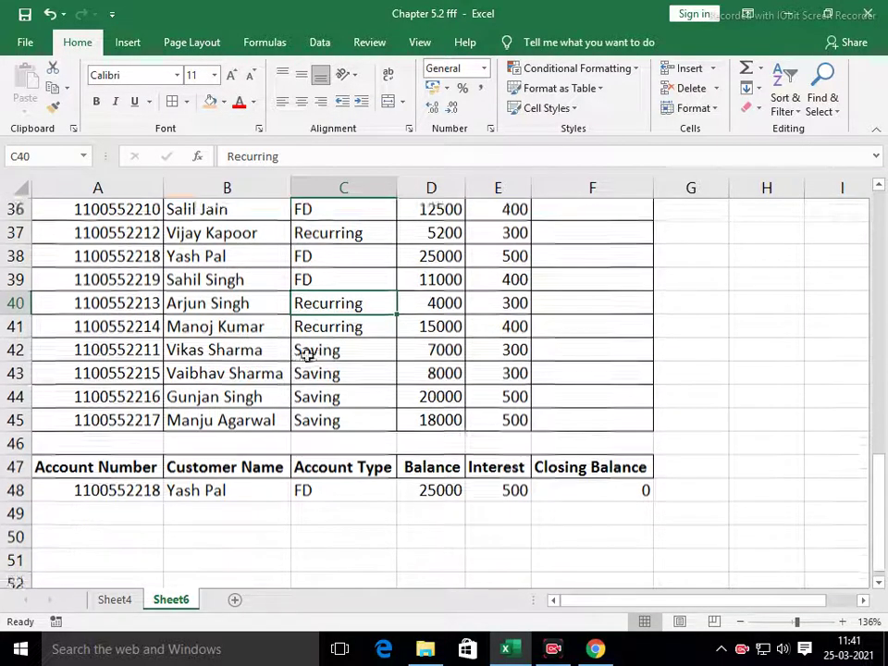
# Step: Add a new worksheet and enter the title "Online job application" in A1
pyautogui.click(235, 601)
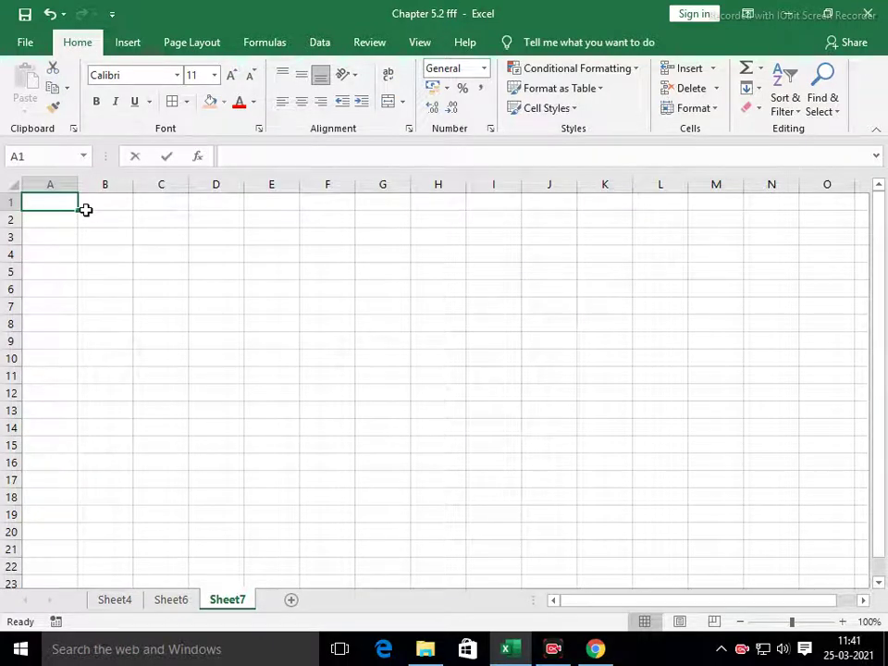
pyautogui.write('Online job a')
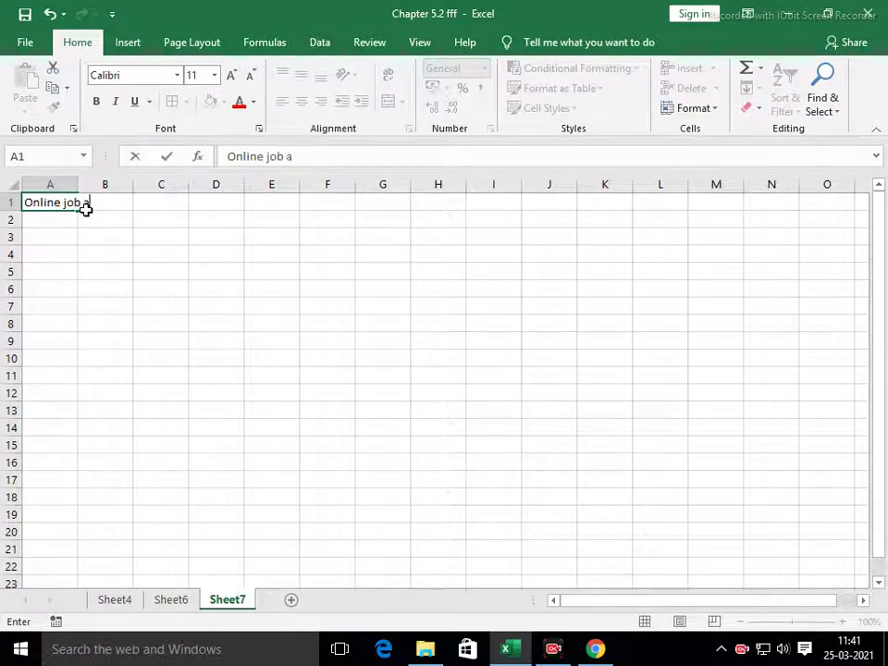
pyautogui.write('pplication')
pyautogui.press('Return')
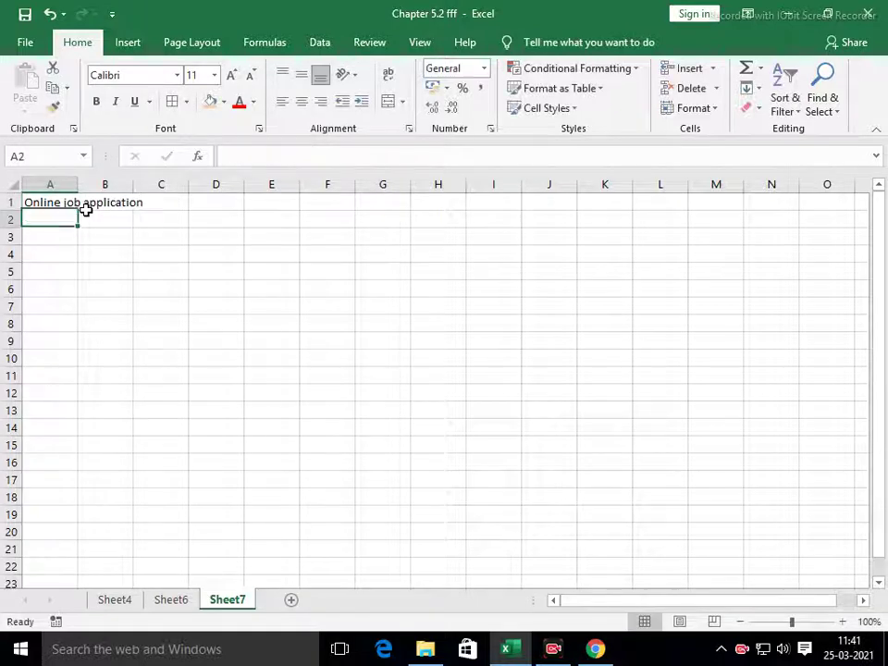
# Step: Enter the heading "Array in mid functions" in A3, leaving row 2 blank
pyautogui.press('Return')
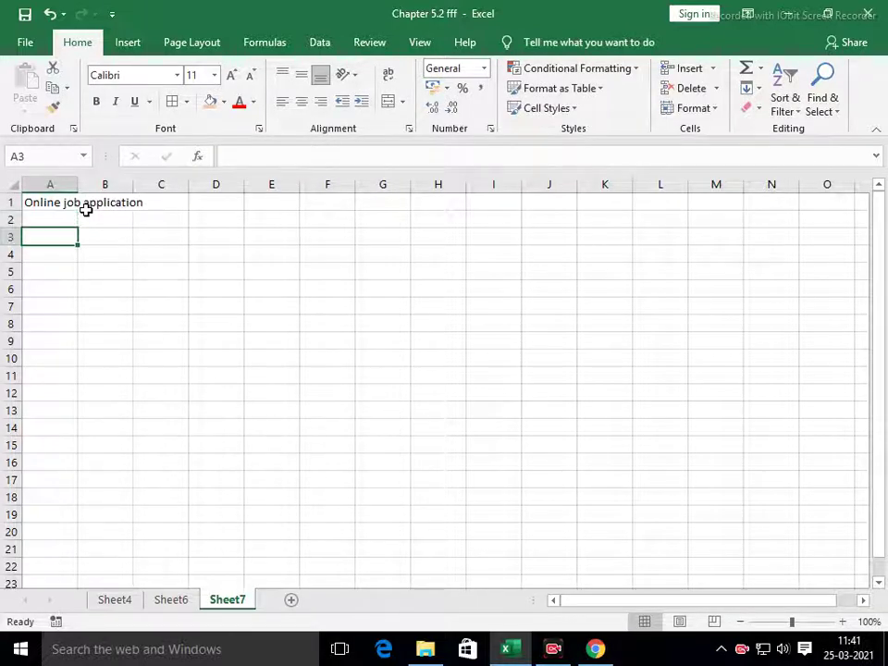
pyautogui.write('Array')
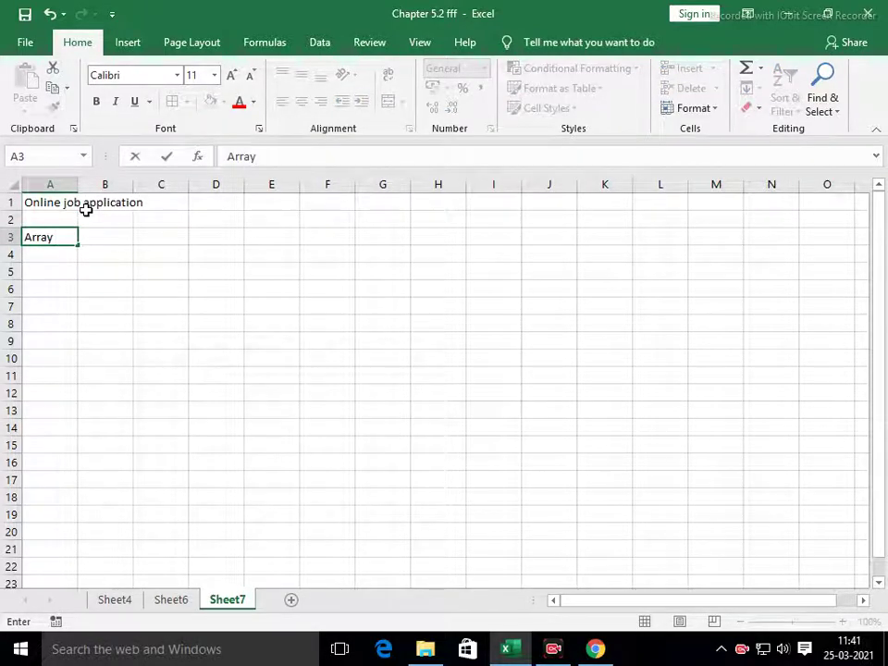
pyautogui.write(' in mid functi')
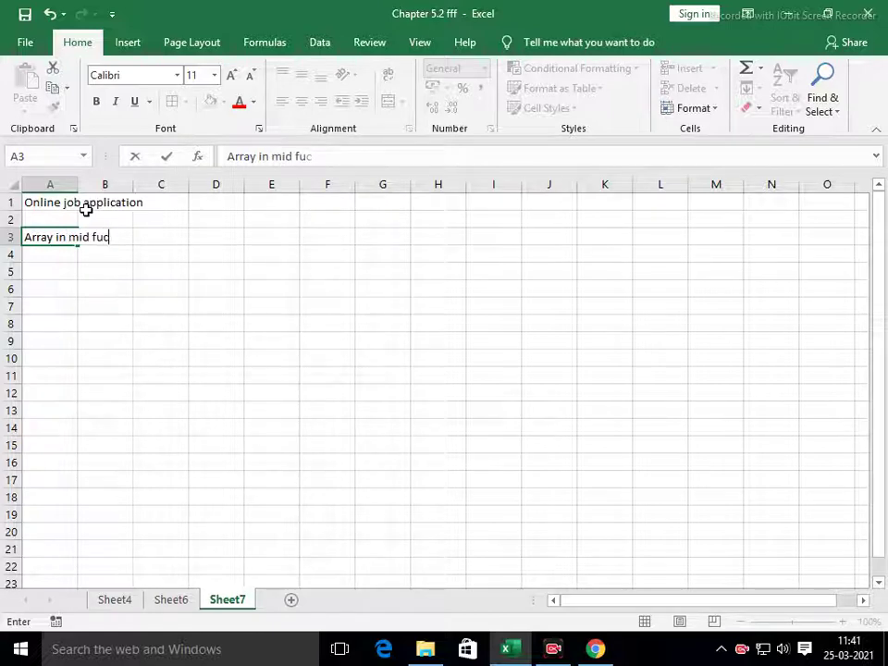
pyautogui.write('ons')
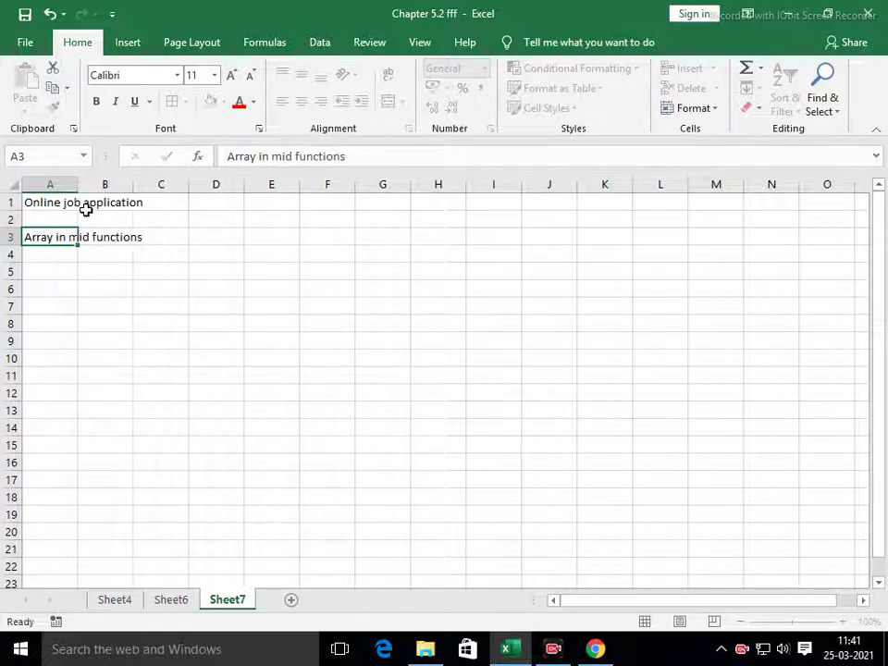
pyautogui.hotkey('ctrl', 'Return')
# Step: Set the new sheet's zoom to 200%
pyautogui.press('Up')
pyautogui.hotkey('alt', 'w')
pyautogui.press('q')
pyautogui.press('Up')
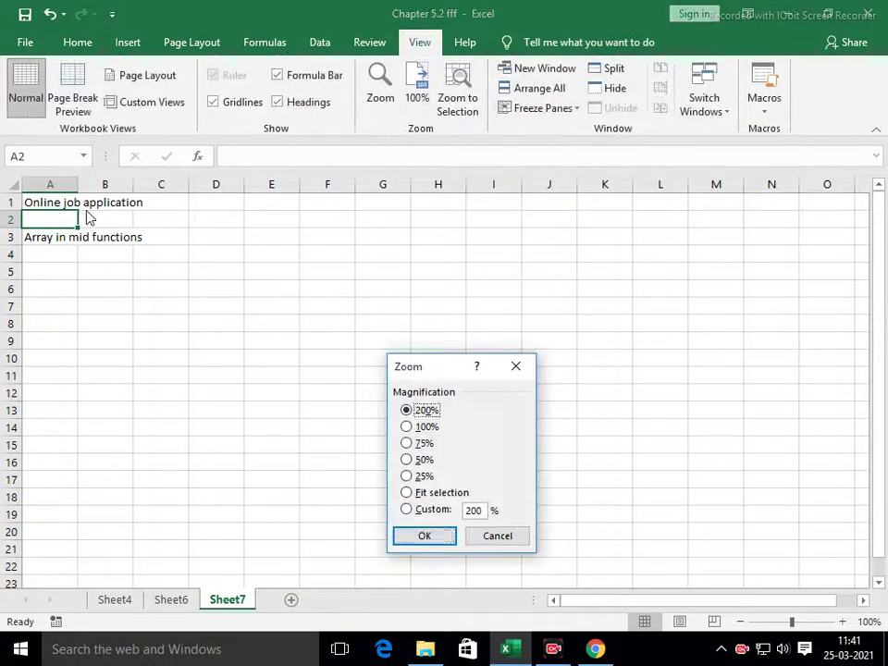
pyautogui.press('Return')
pyautogui.press('Down')
pyautogui.press('Down')
pyautogui.press('Down')
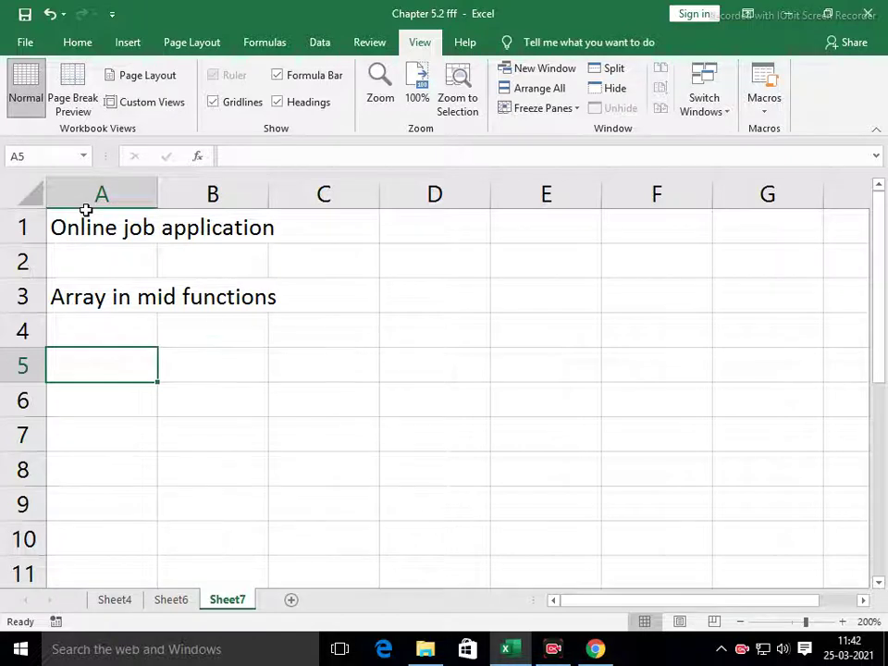
# Step: Set the sheet's default column width to 4
pyautogui.press('Up')
pyautogui.press('Right')
pyautogui.click(103, 43)
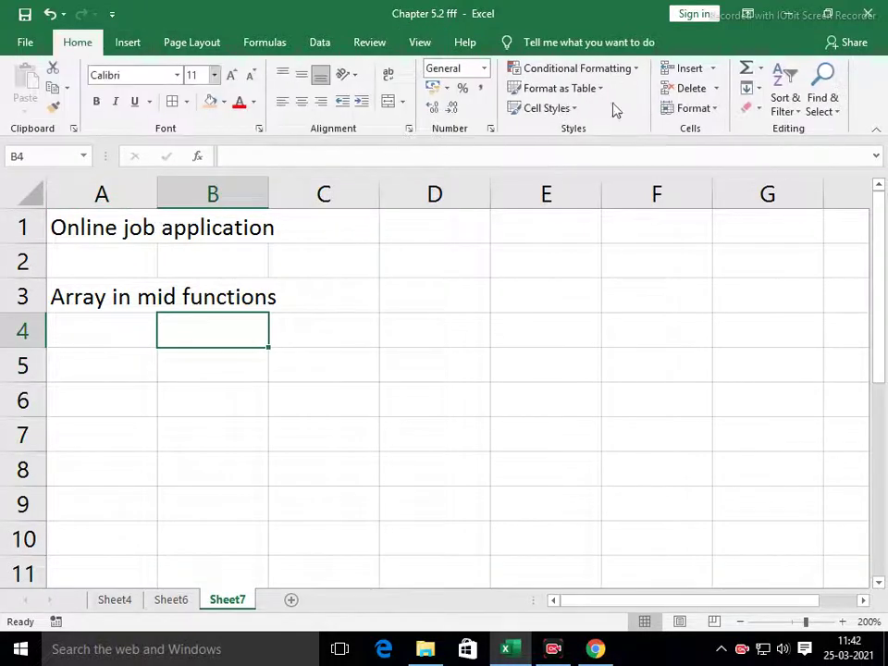
pyautogui.click(711, 109)
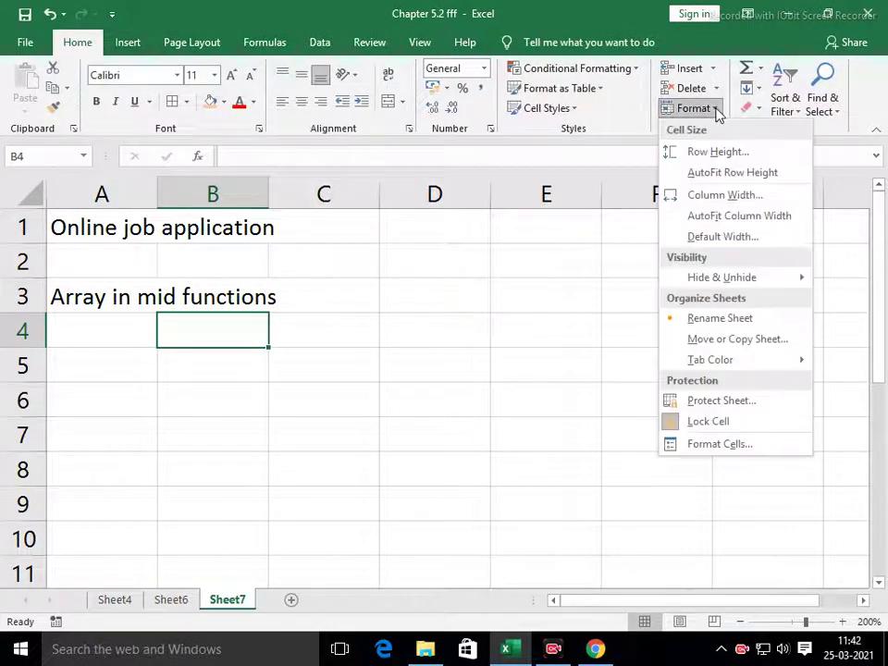
pyautogui.click(741, 237)
pyautogui.write('4')
pyautogui.press('Return')
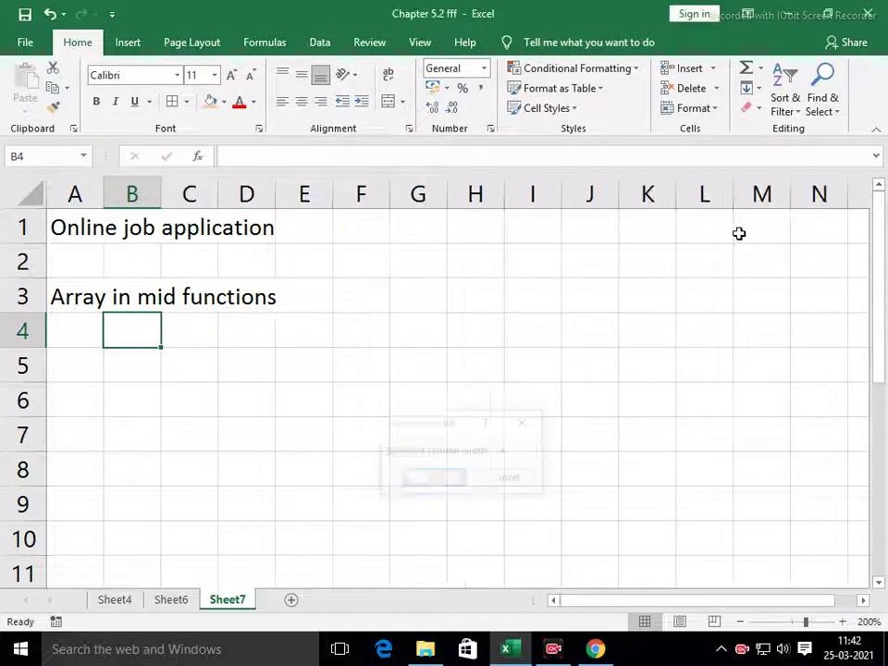
# Step: Widen column A to fit about the sheet title, then enter the heading "Name" in A5 and the applicant's first name in A6
pyautogui.moveTo(104, 192); pyautogui.dragTo(208, 193)
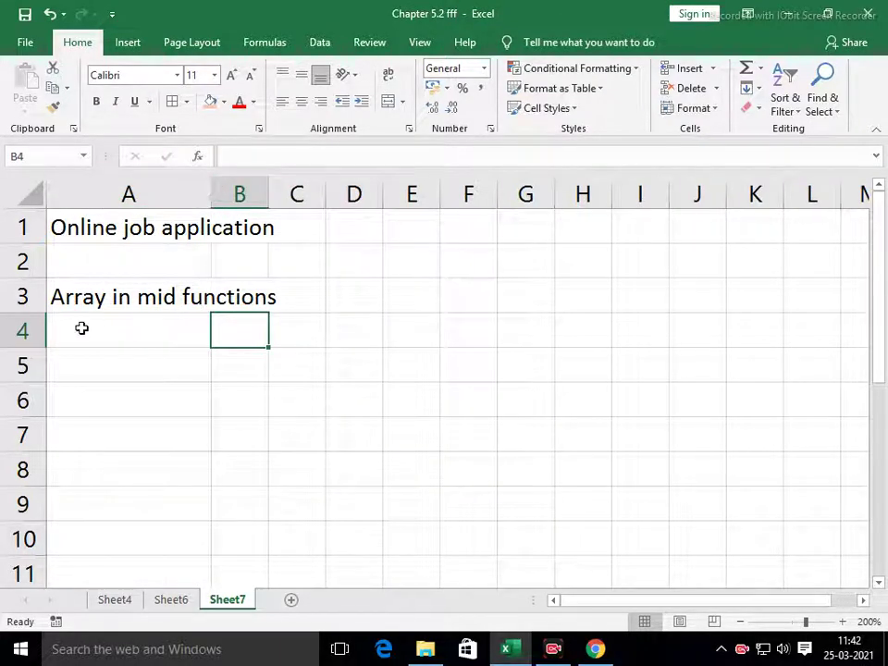
pyautogui.click(103, 367)
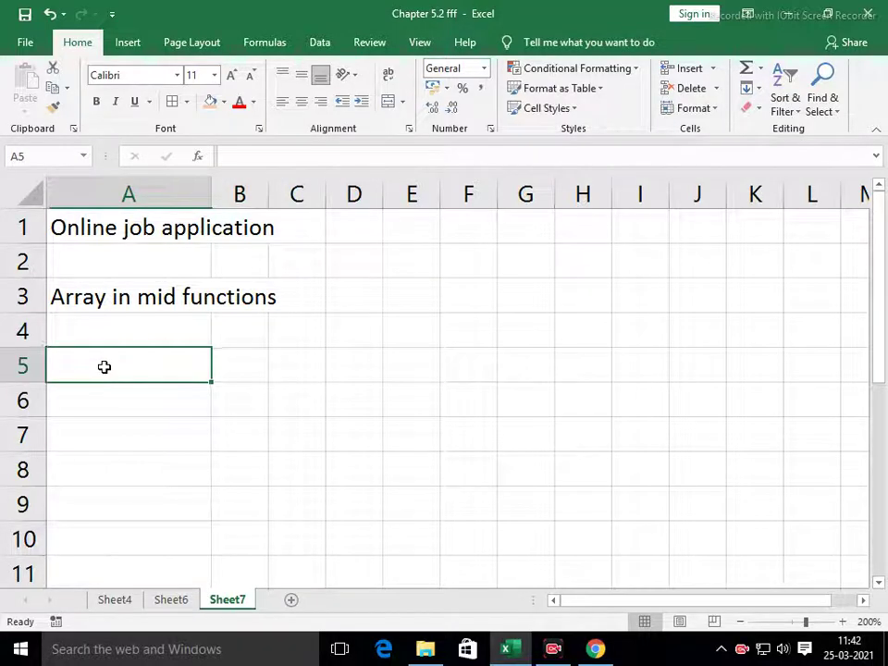
pyautogui.write('Name')
pyautogui.press('Return')
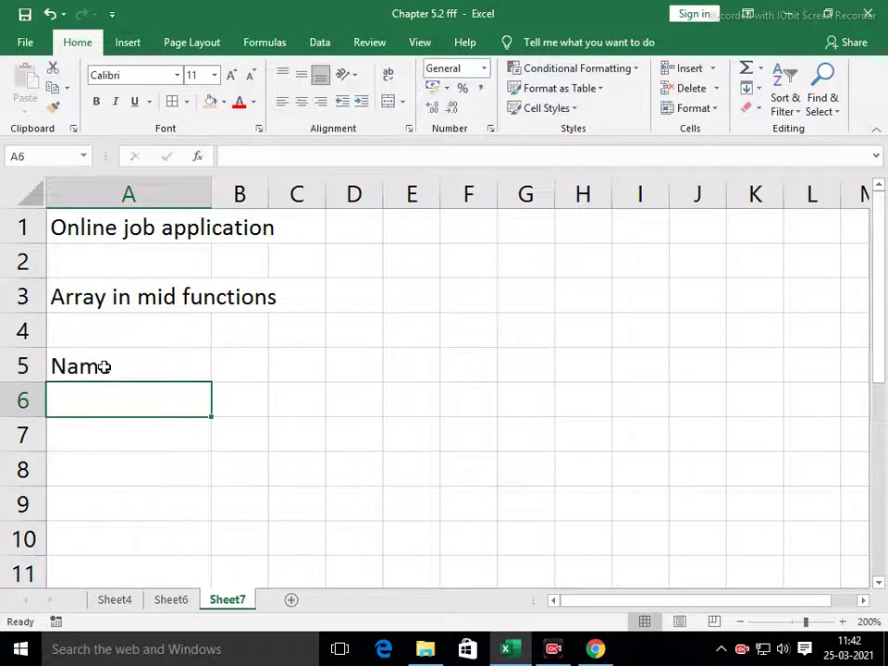
pyautogui.write('shirish')
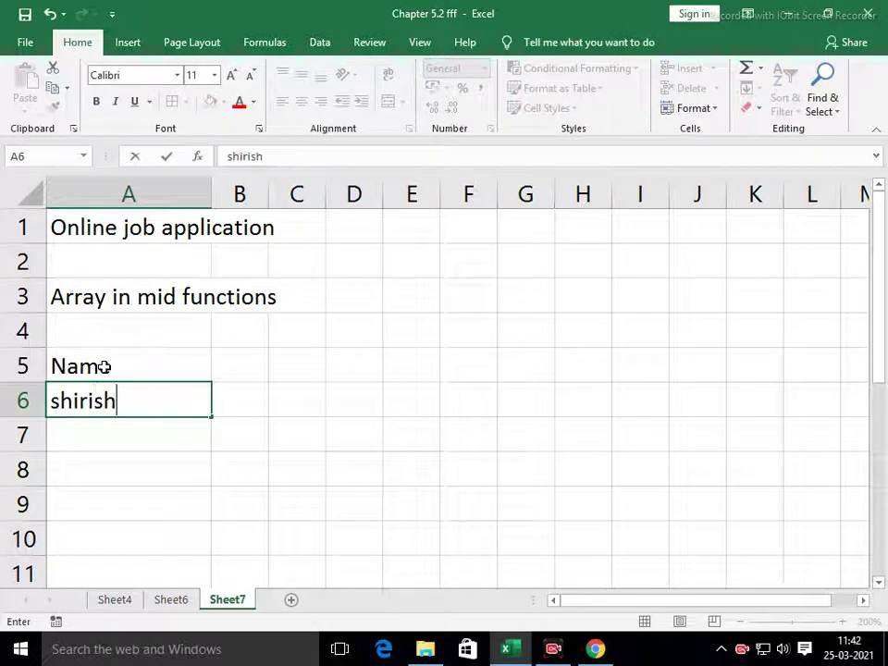
pyautogui.press('Return')
# Step: Spell the applicant's first name from A6 across B6:H6, one lowercase letter per cell
pyautogui.press('Up')
pyautogui.press('Right')
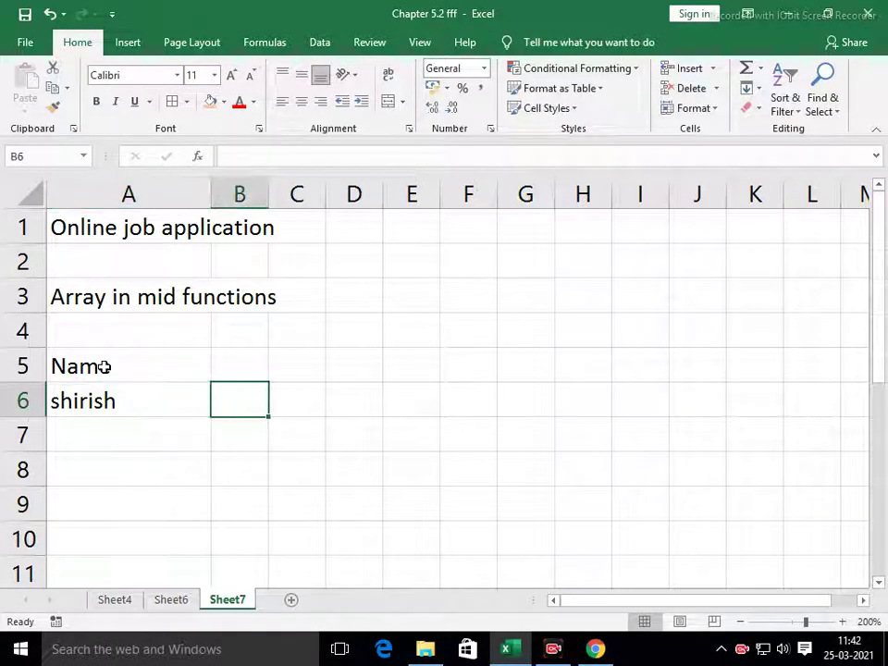
pyautogui.write('s')
pyautogui.press('Right')
pyautogui.write('h')
pyautogui.press('Right')
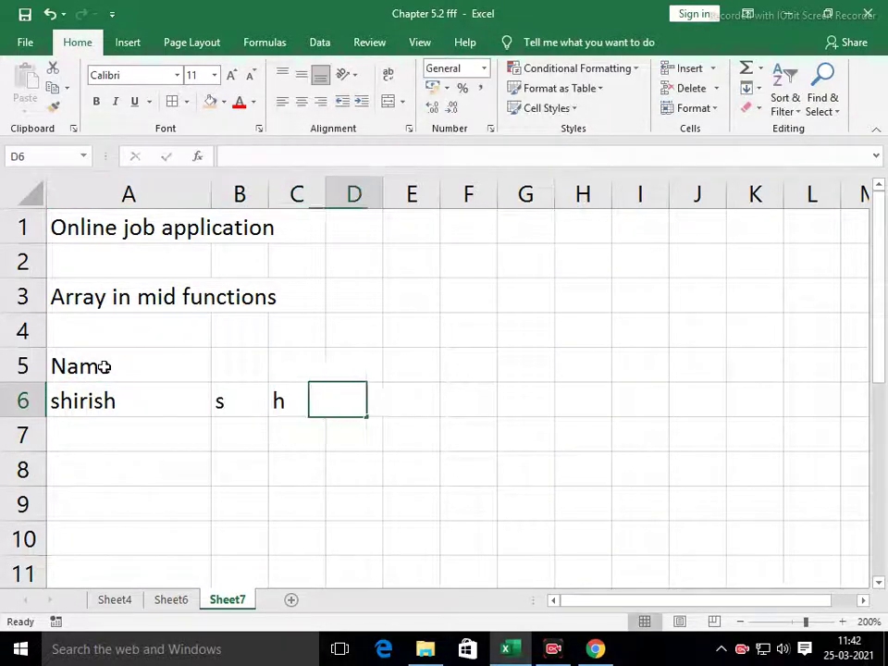
pyautogui.write('i')
pyautogui.press('Right')
pyautogui.write('r')
pyautogui.press('Right')
pyautogui.write('i')
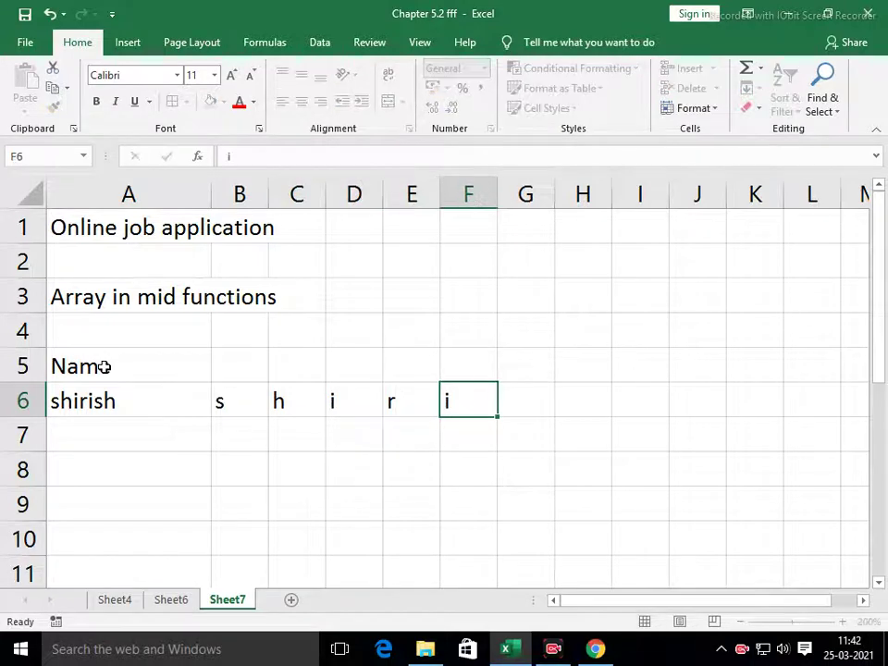
pyautogui.press('Right')
pyautogui.write('s')
pyautogui.press('Right')
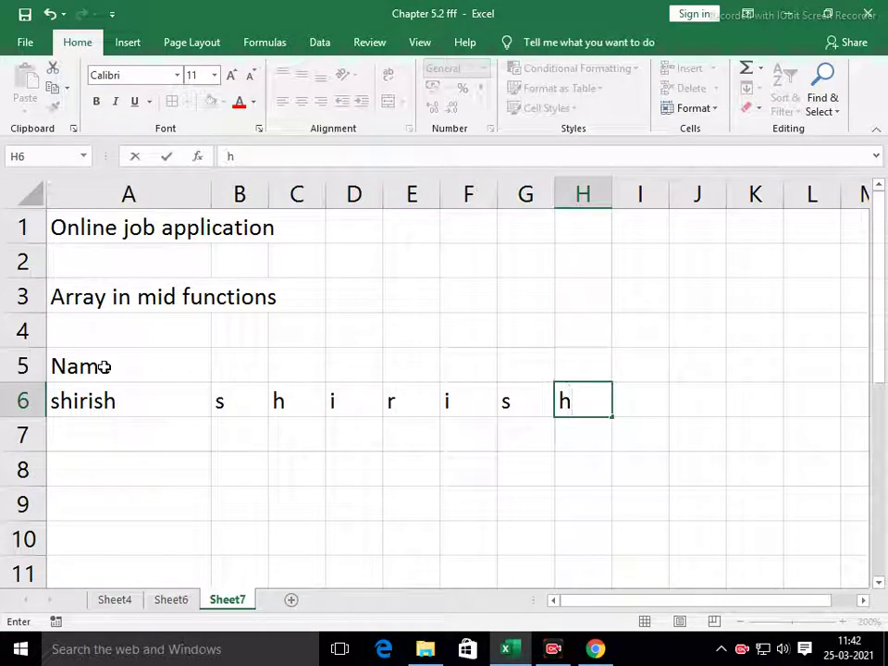
pyautogui.press('Return')
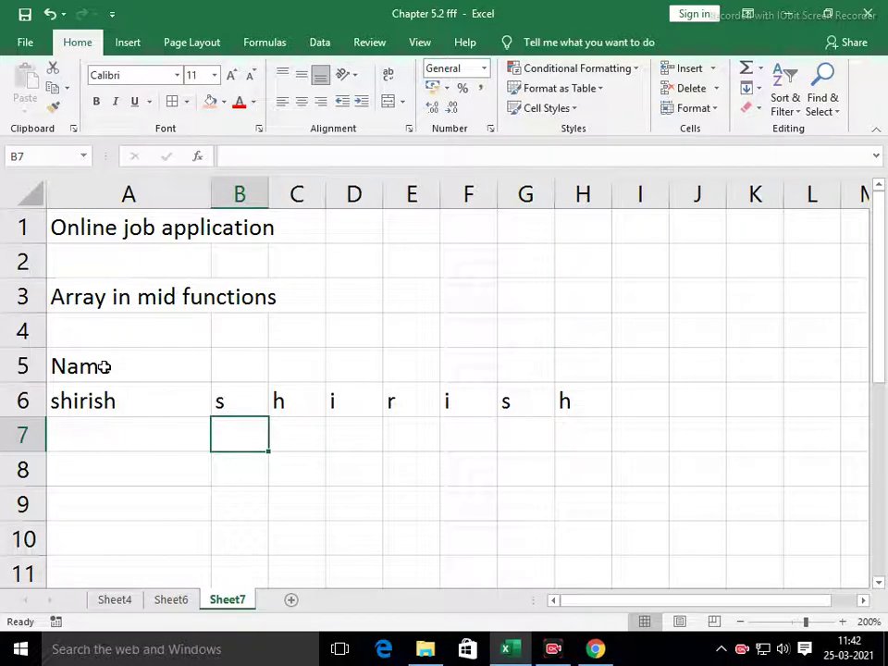
# Step: Enter =MID($A$6,1,1) in B7 to extract the first letter of the name
pyautogui.write('=mi')
pyautogui.press('Tab')
pyautogui.press('Left')
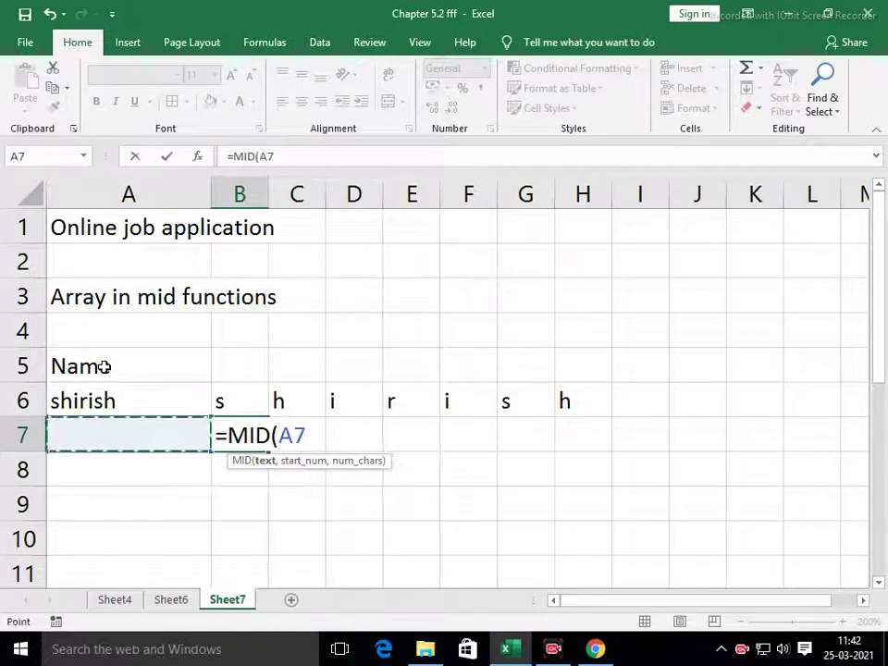
pyautogui.press('Up')
pyautogui.press('F4')
pyautogui.write(',1')
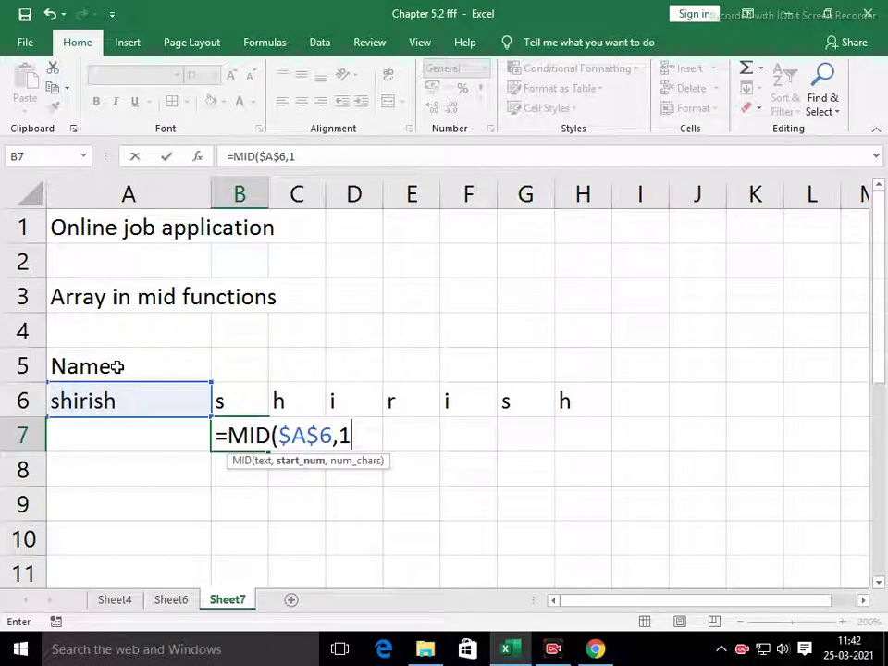
pyautogui.write(',1')
pyautogui.press('Return')
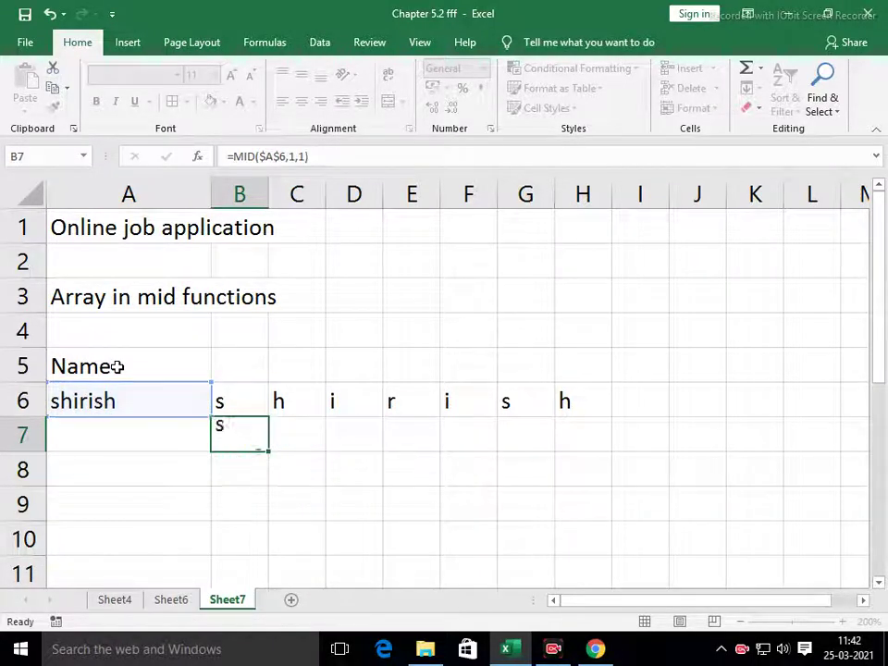
# Step: Enter =MID($A$6,2,1) in C7 to extract the second letter of the name
pyautogui.press('Up')
pyautogui.press('Right')
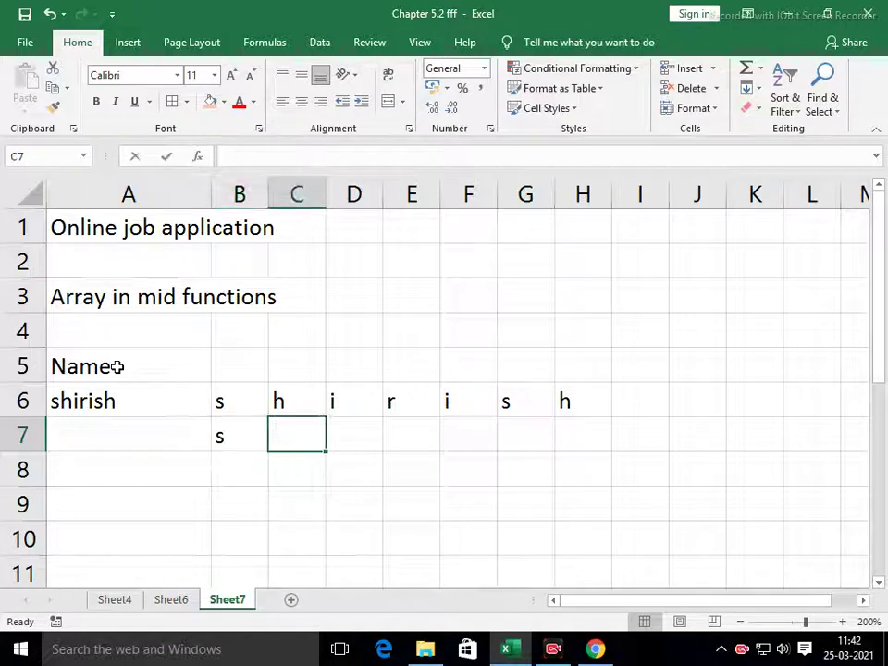
pyautogui.write('=mi')
pyautogui.press('Tab')
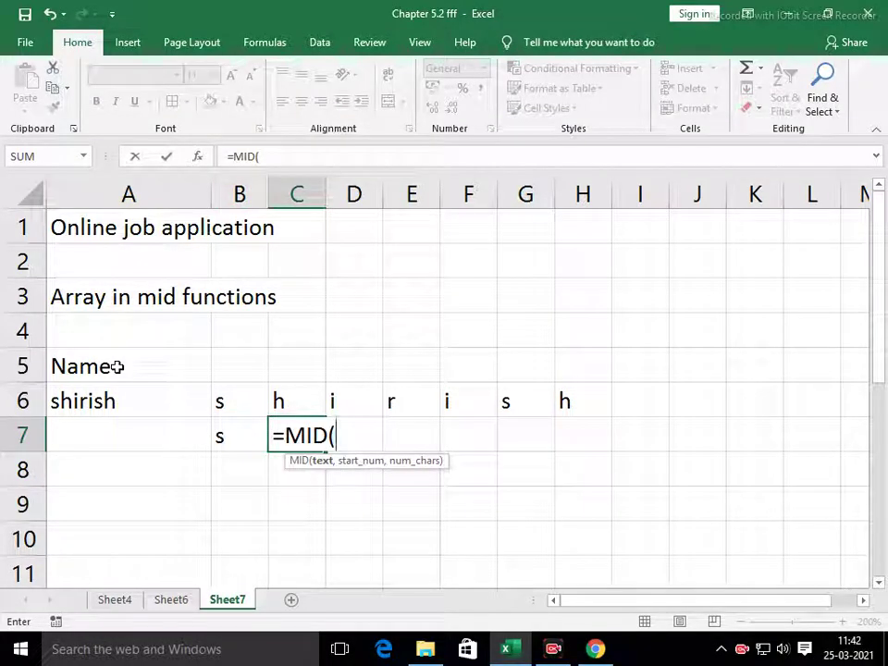
pyautogui.press('Left')
pyautogui.press('Left')
pyautogui.press('Up')
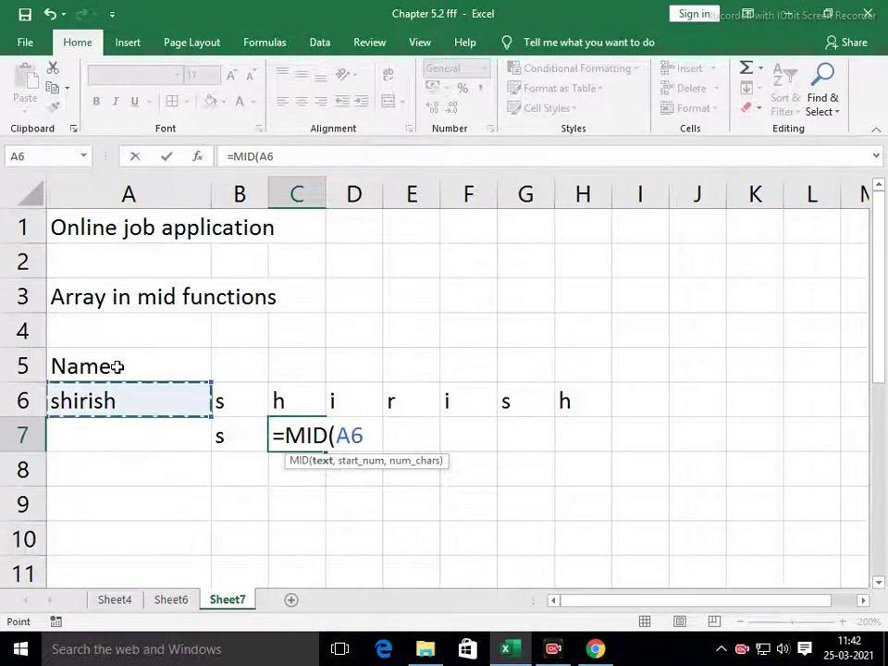
pyautogui.press('F4')
pyautogui.write(',2')
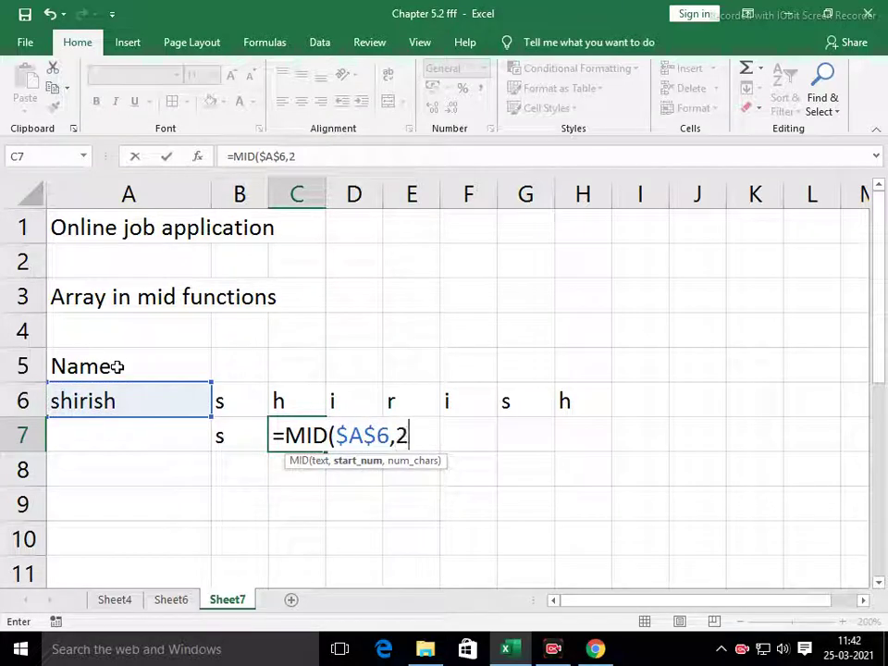
pyautogui.write(',1)')
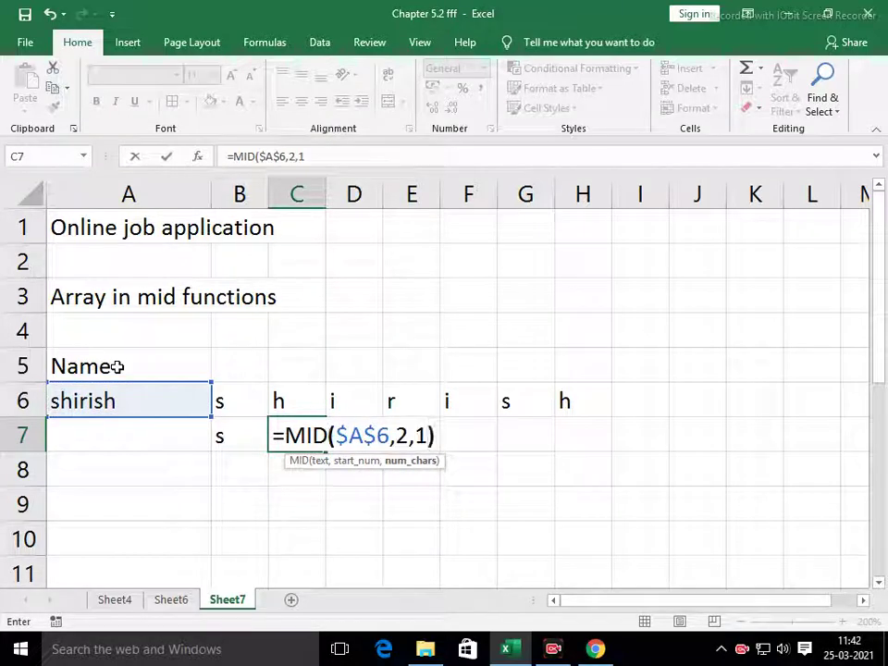
pyautogui.press('Return')
# Step: Enter =MID($A$6,3,1) in D7 to extract the third letter of the name
pyautogui.press('Up')
pyautogui.press('Right')
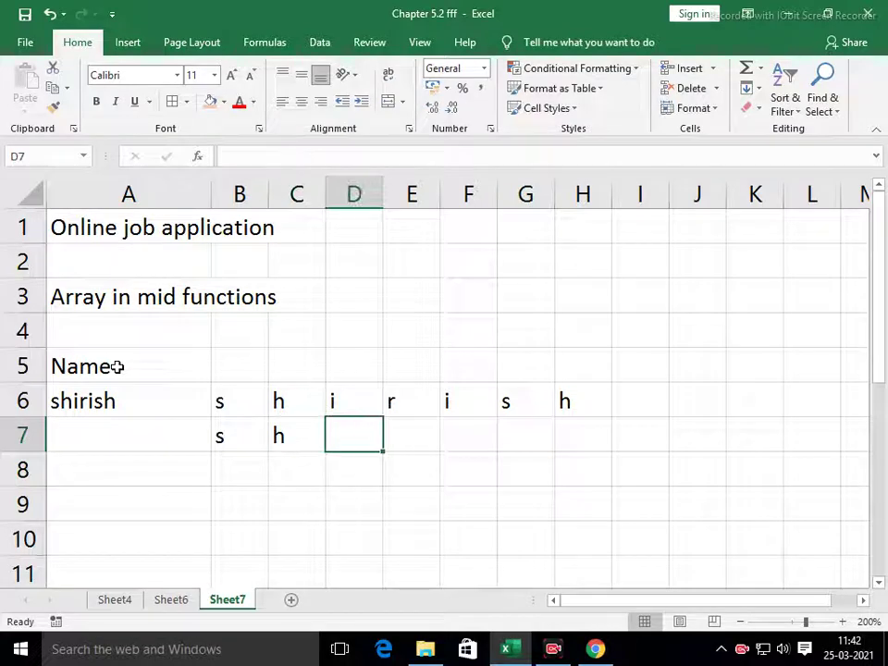
pyautogui.write('=mid')
pyautogui.press('Tab')
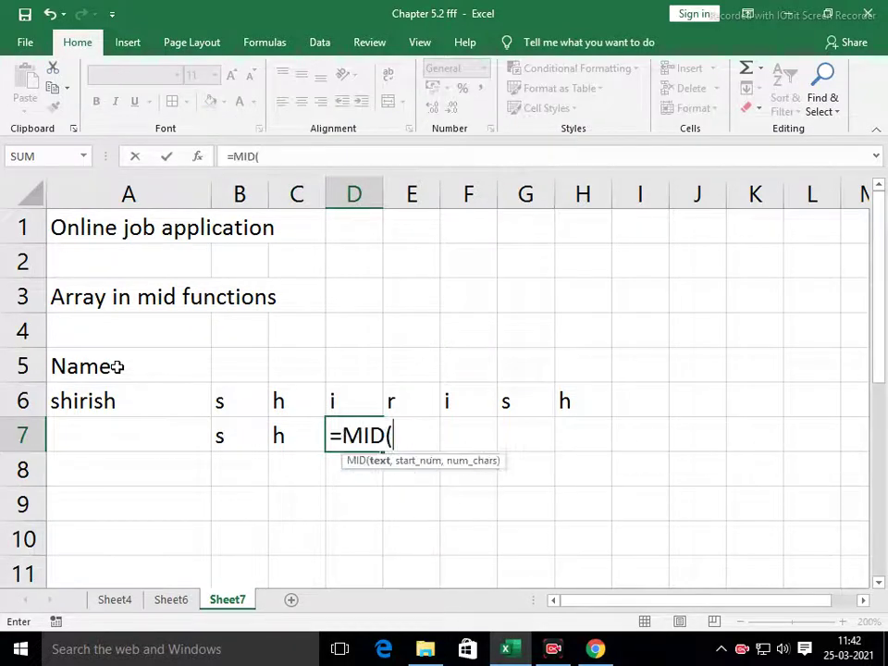
pyautogui.press('Left')
pyautogui.press('Left')
pyautogui.press('Up')
pyautogui.press('Left')
pyautogui.press('F4')
pyautogui.write(',')
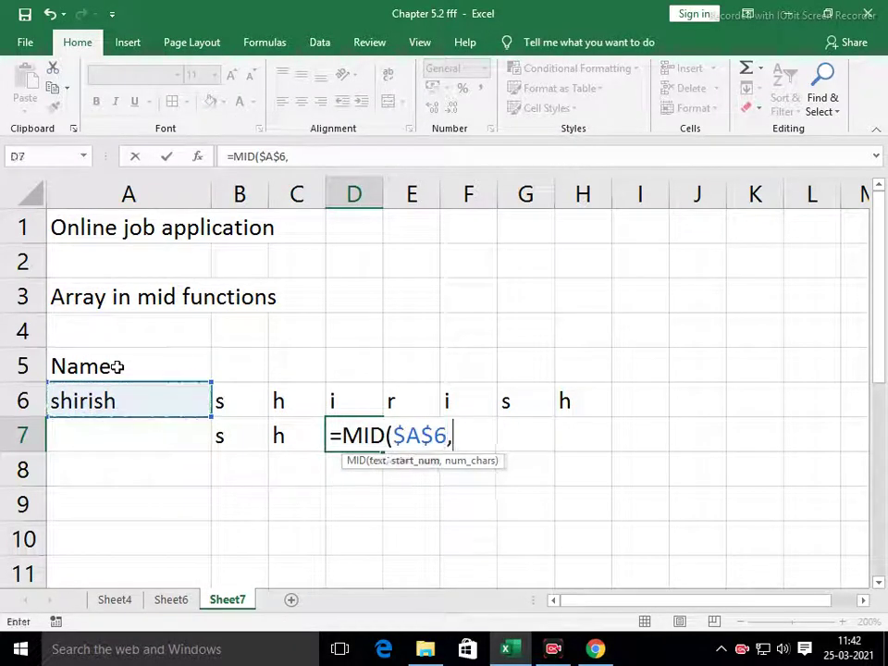
pyautogui.write('3,1)')
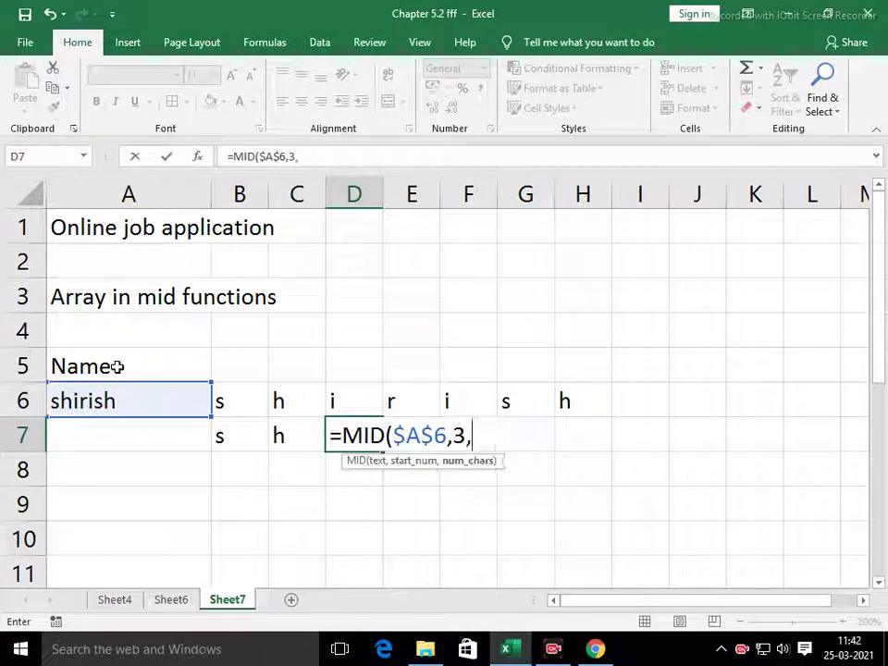
pyautogui.press('Return')
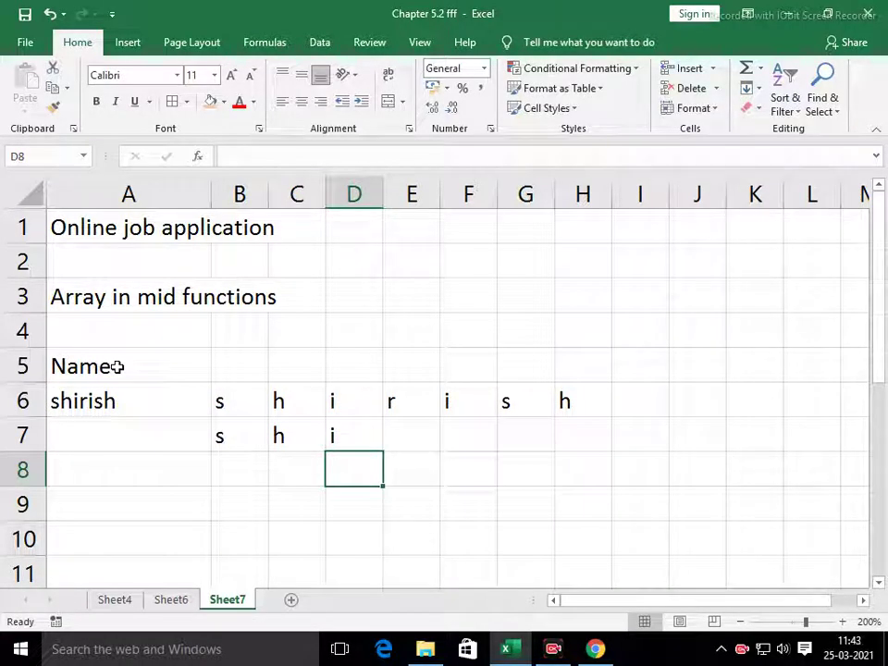
# Step: Select the range B8:H8 as the seven-cell output area for an array formula
pyautogui.press('Left')
pyautogui.press('Left')
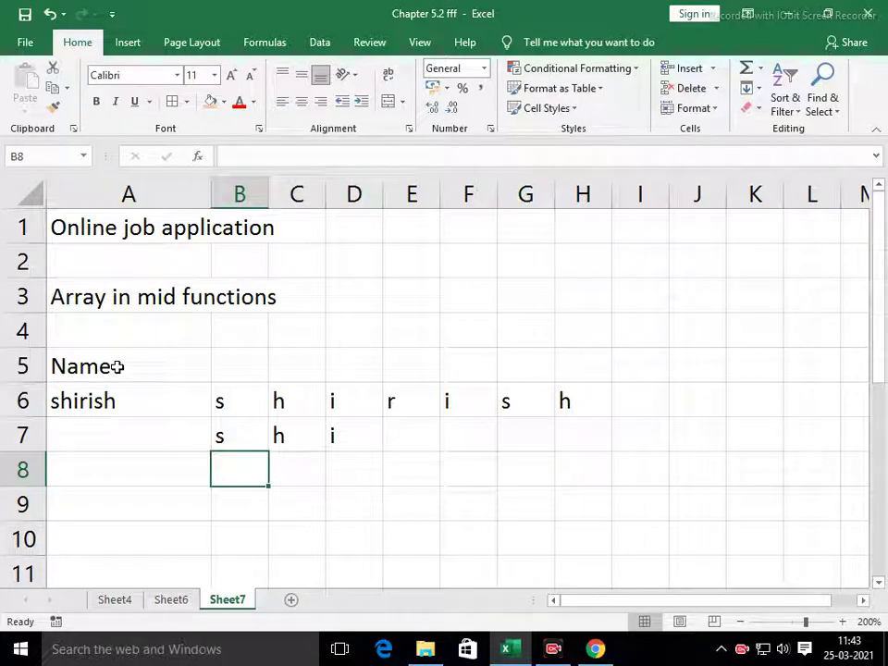
pyautogui.hotkey('shift', 'Right')
pyautogui.hotkey('shift', 'Right')
pyautogui.hotkey('shift', 'Right')
pyautogui.hotkey('shift', 'Right')
pyautogui.hotkey('shift', 'Right')
pyautogui.hotkey('shift', 'Right')
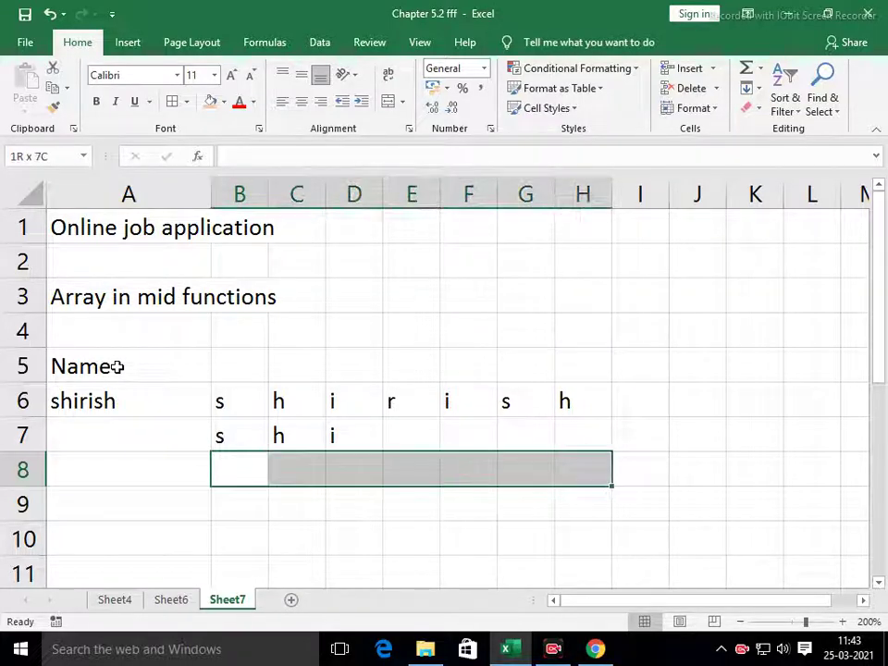
# Step: Try the array formula =MID($A$6,{2,3,4,5,6,7},1) across B8:H8, then remove it from the range
pyautogui.write('=mid')
pyautogui.press('Tab')
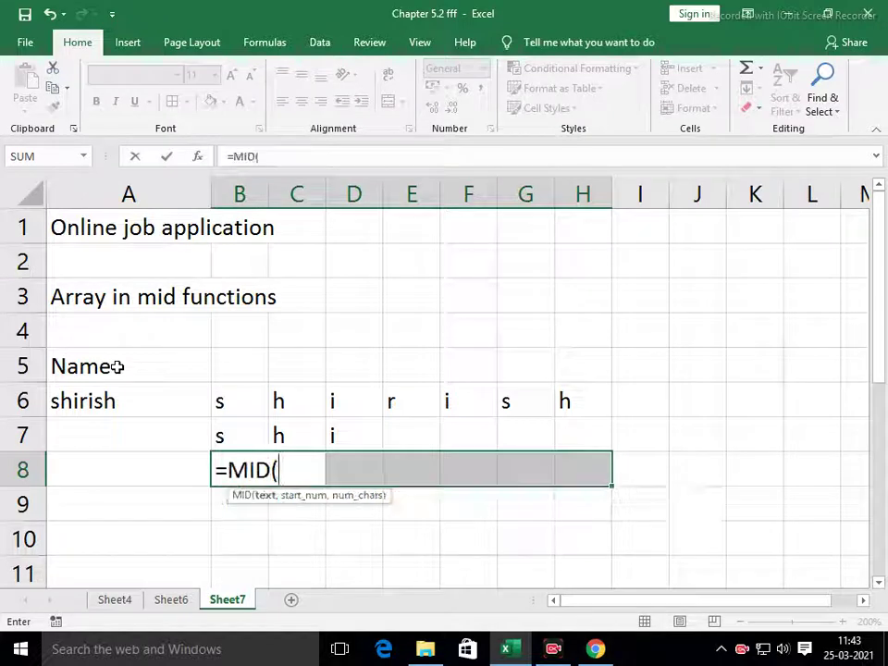
pyautogui.press('Left')
pyautogui.press('Up')
pyautogui.press('Up')
pyautogui.press('F4')
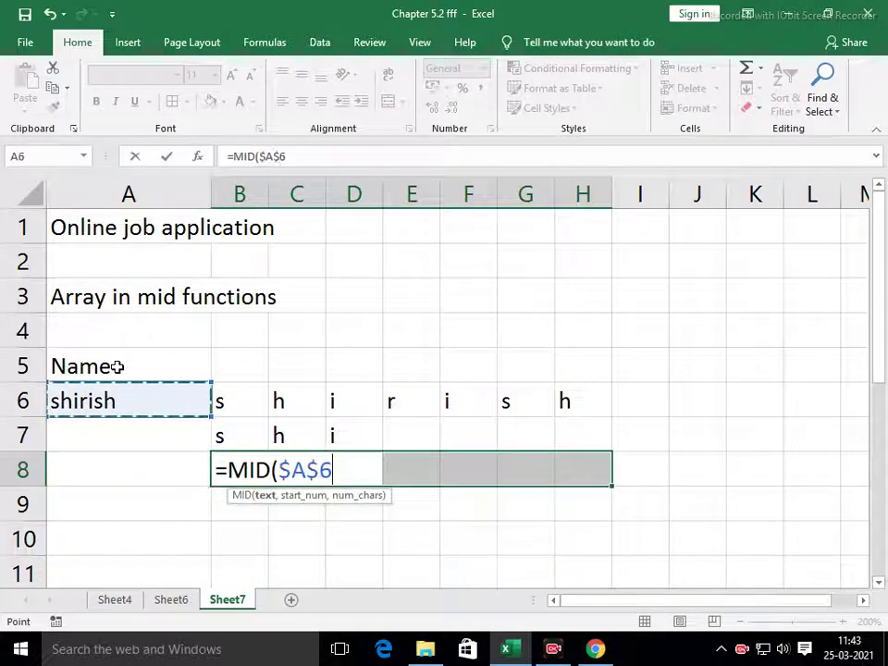
pyautogui.write(',')
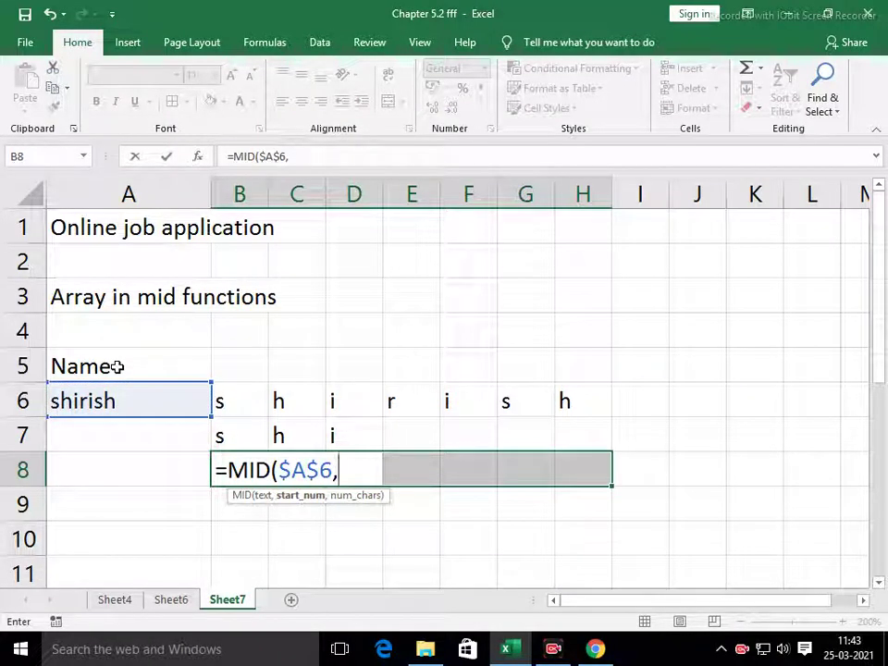
pyautogui.write('{2,3,')
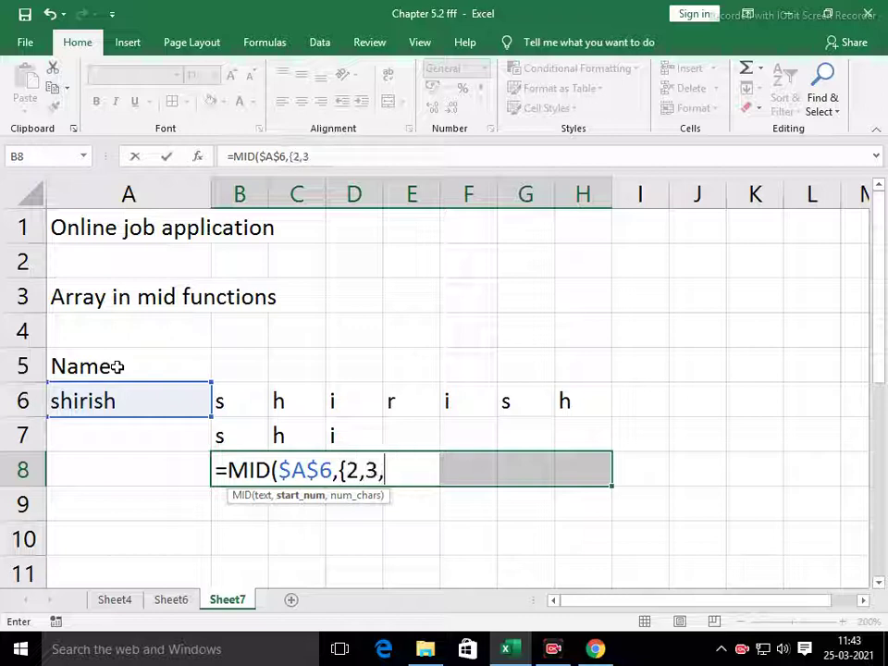
pyautogui.write('4,5,6')
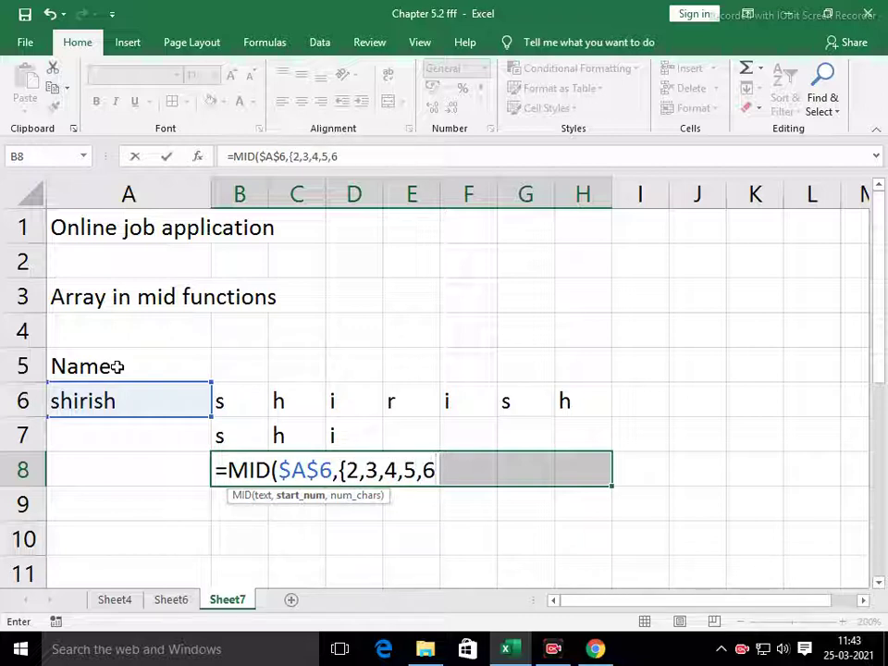
pyautogui.write(',7}')
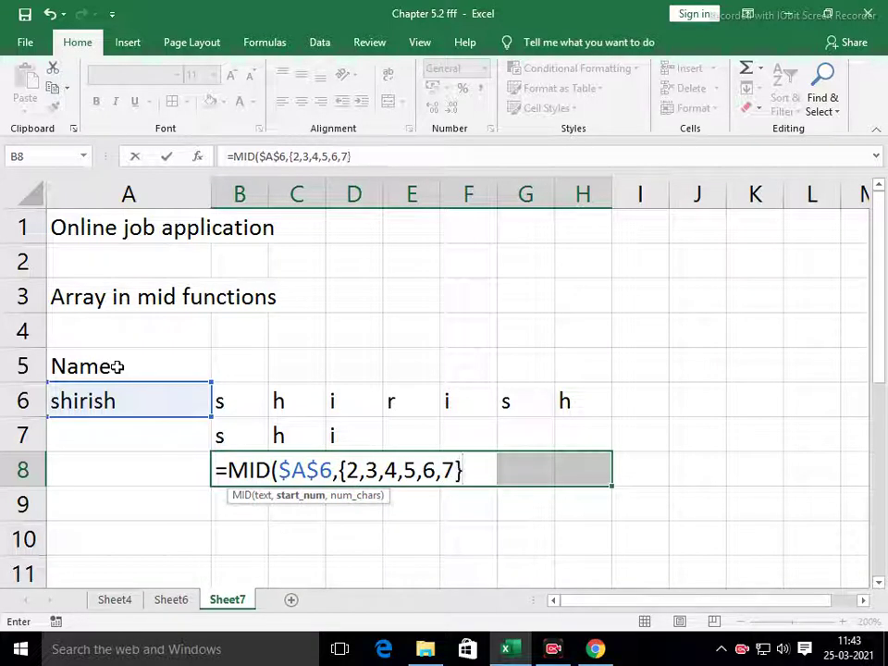
pyautogui.write(',1')
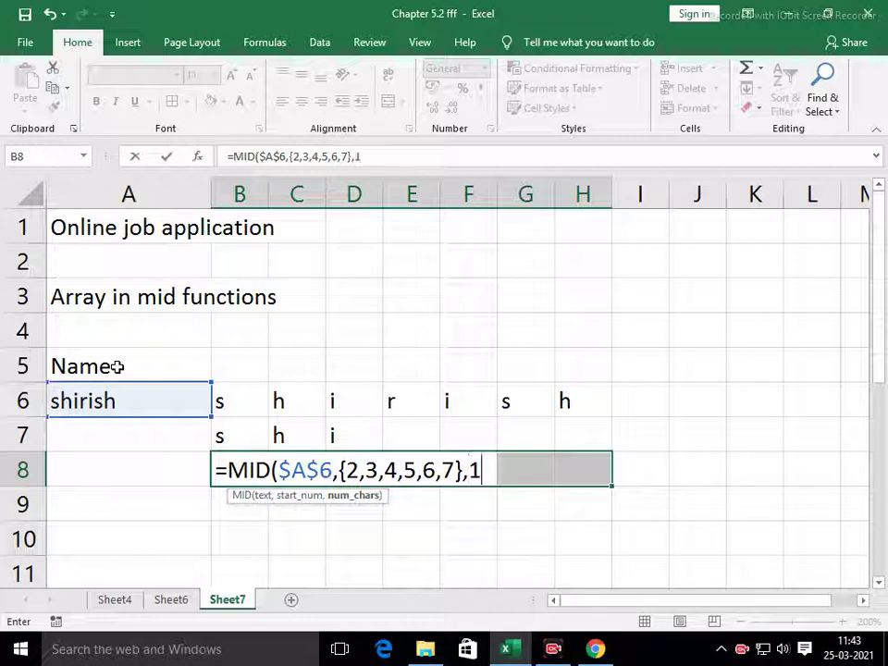
pyautogui.write(')')
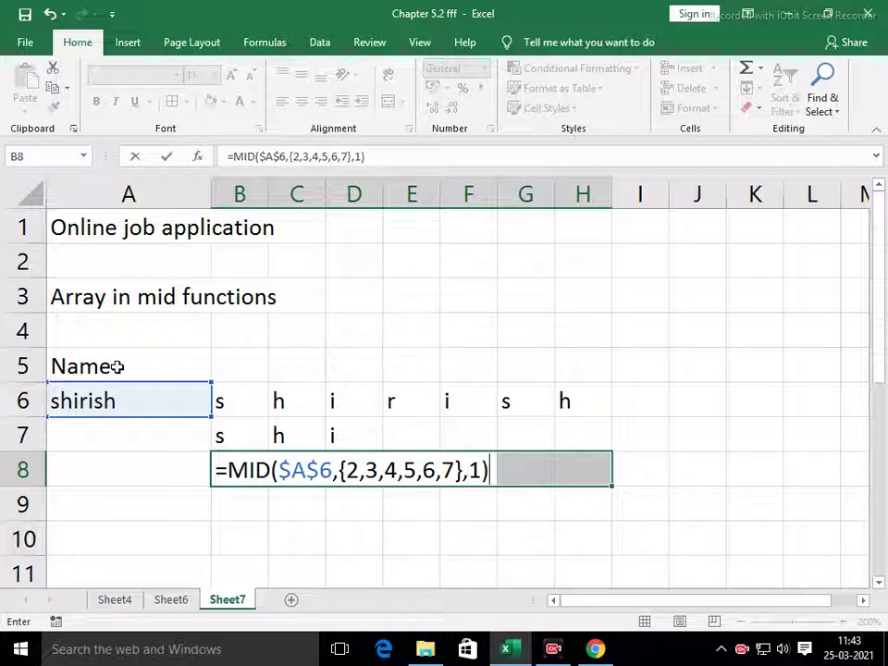
pyautogui.hotkey('ctrl', 'shift', 'Return')
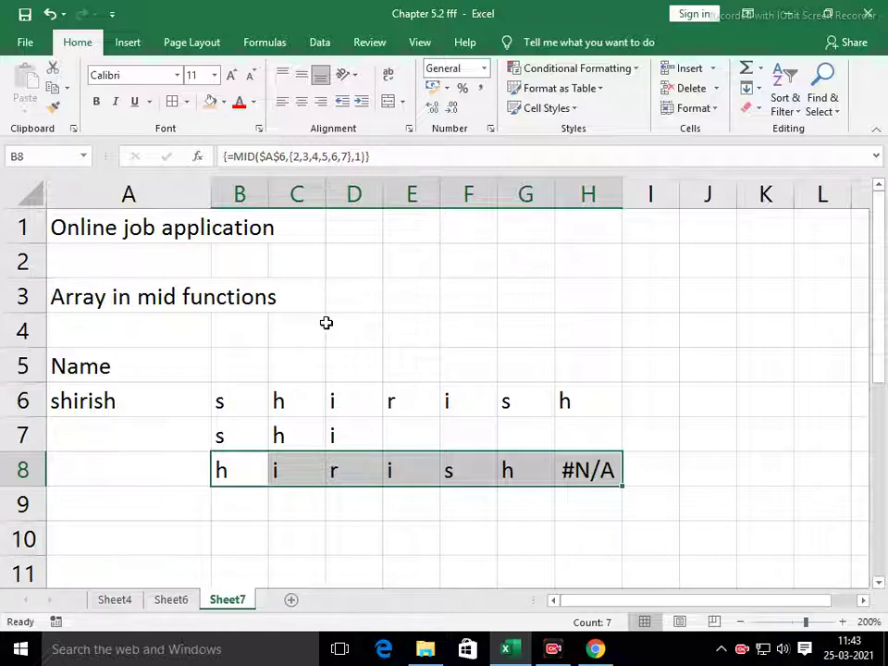
pyautogui.press('Delete')
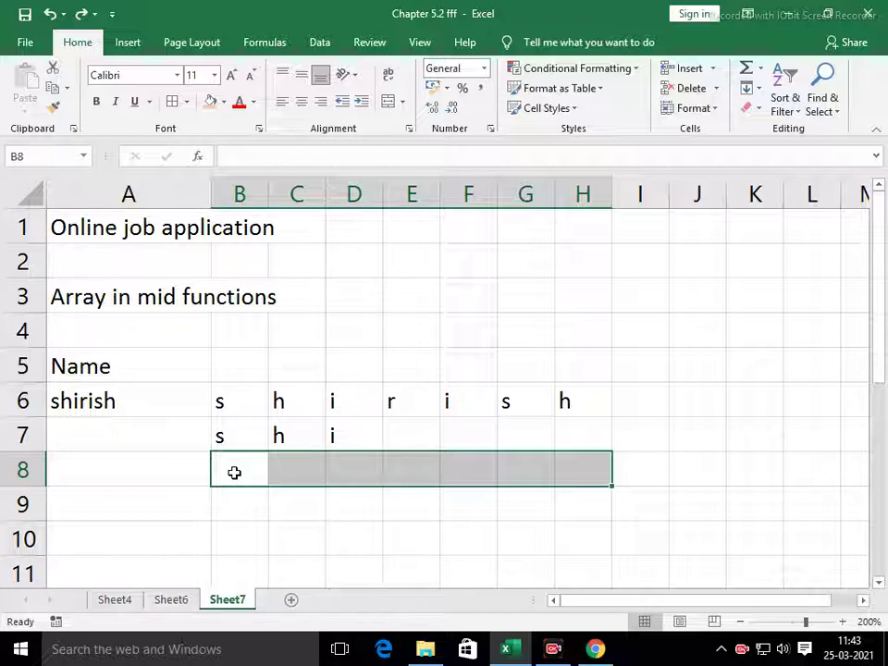
# Step: Enter the array formula =MID($A$6,{1,2,3,4,5,6,7},1) across B8:H8 to split the name into single letters
pyautogui.write('=mid')
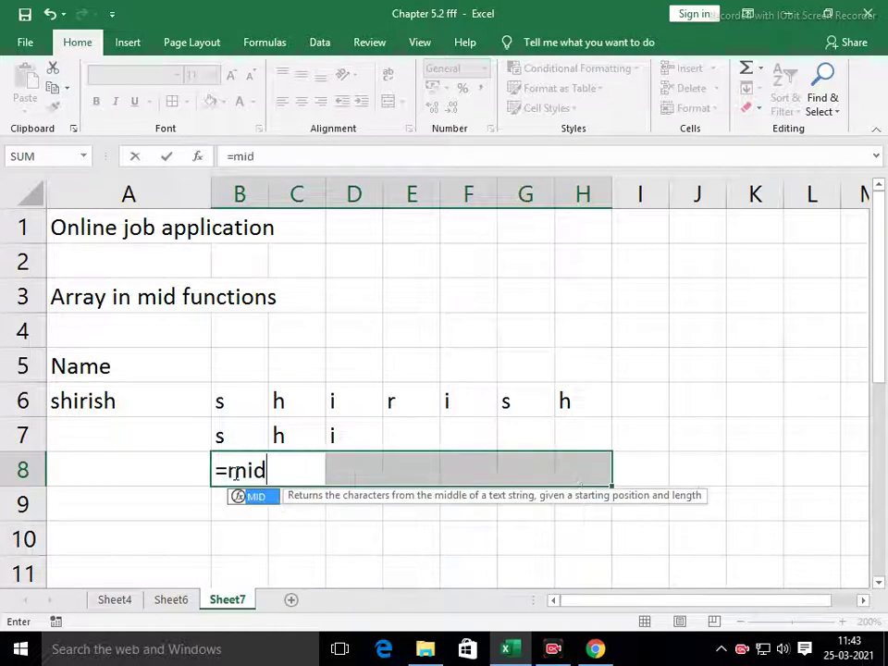
pyautogui.press('Tab')
pyautogui.press('Left')
pyautogui.press('Up')
pyautogui.press('Up')
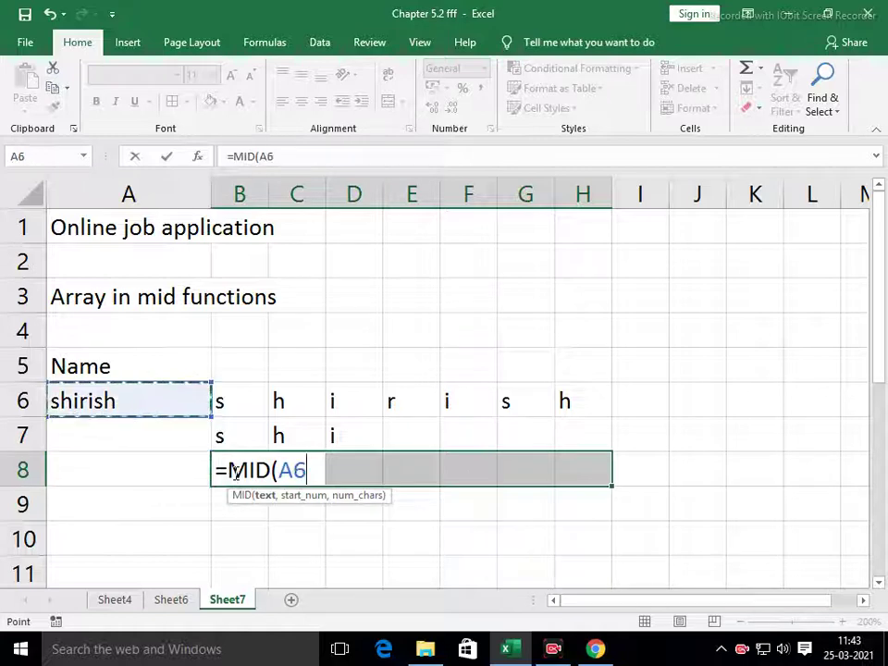
pyautogui.press('F4')
pyautogui.write(',')
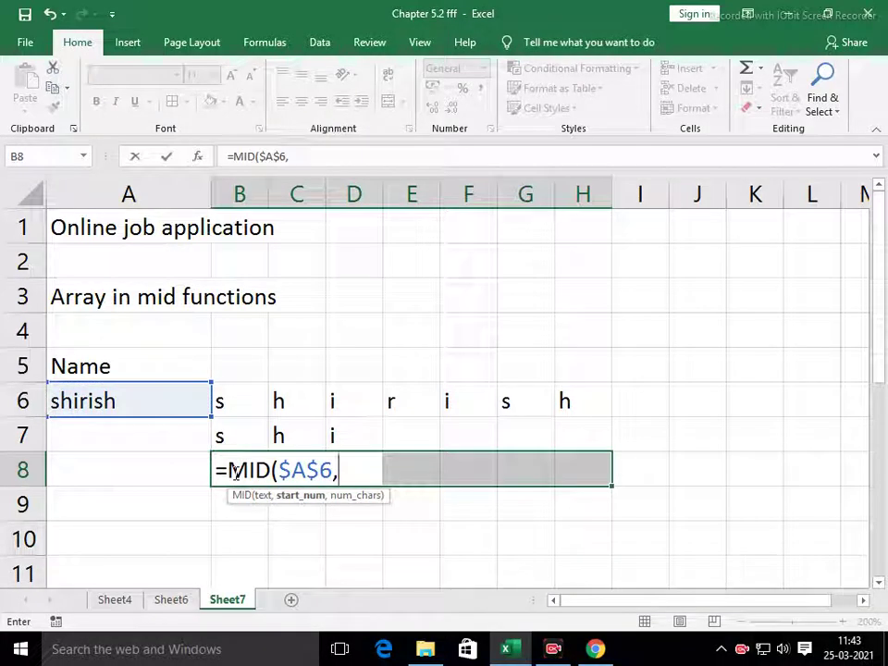
pyautogui.write('{1,2,3')
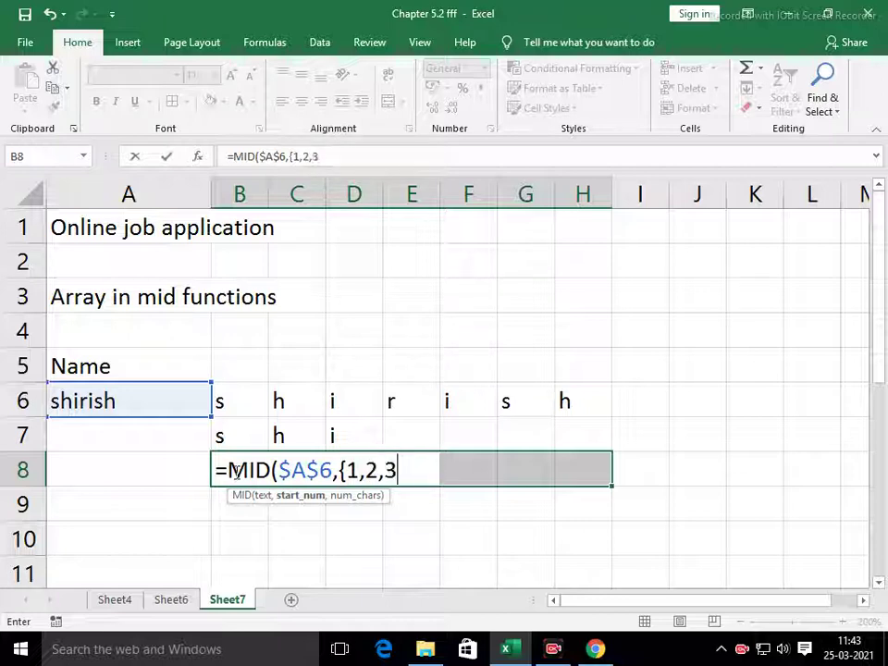
pyautogui.write(',4,5,6')
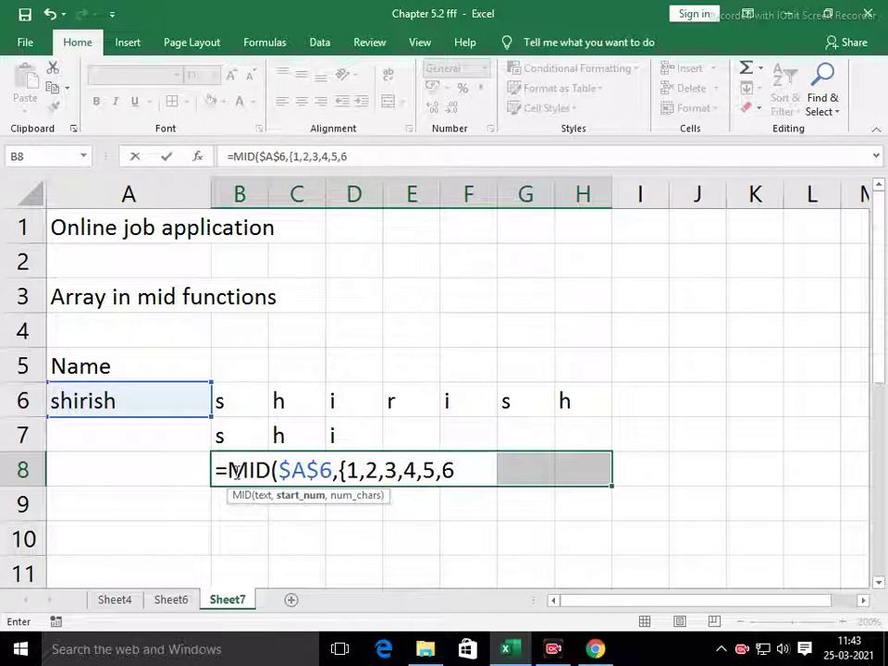
pyautogui.write(',7},1)')
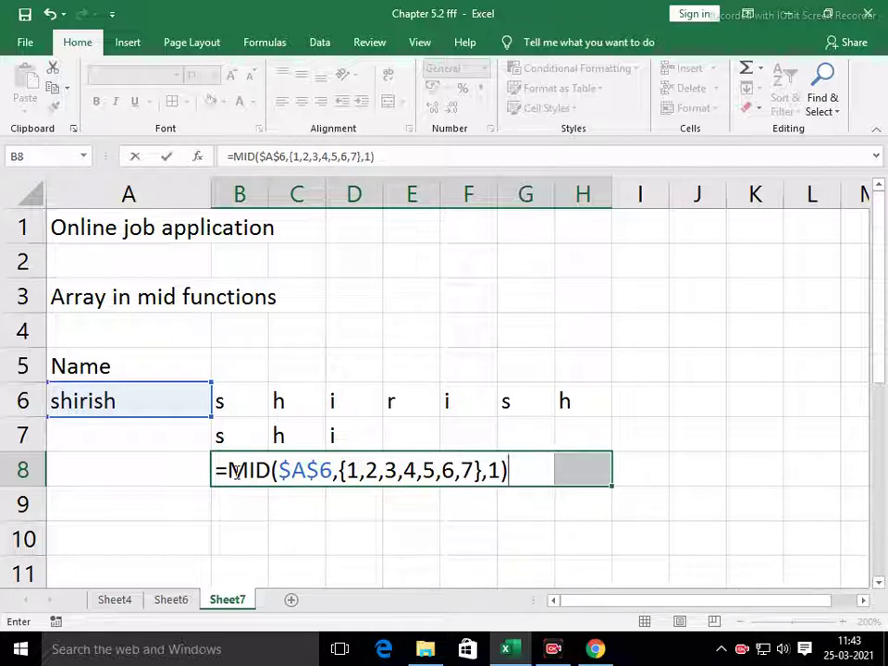
pyautogui.hotkey('ctrl', 'shift', 'Return')
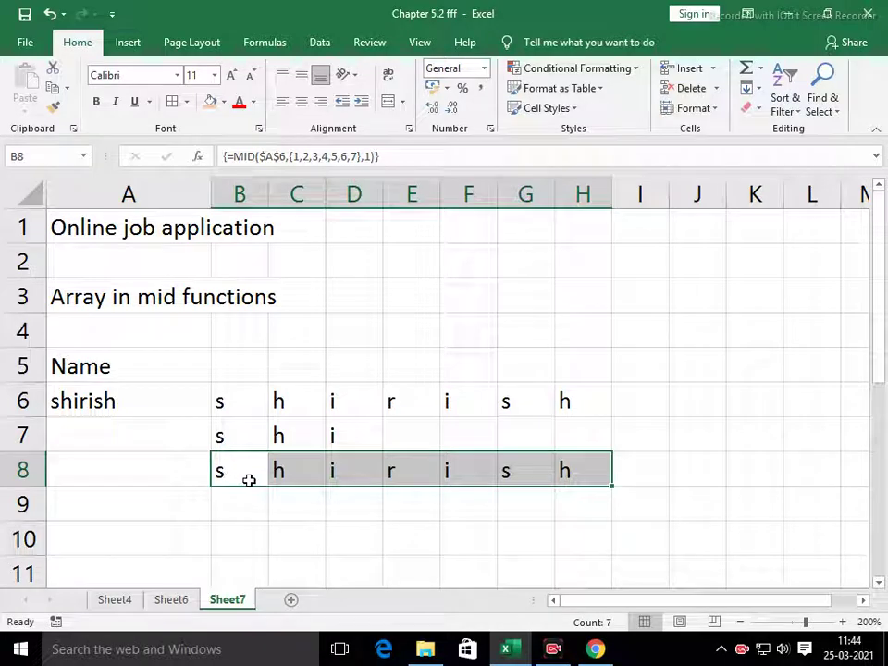
# Step: Fill the heading range A1:D1, "Online job application", with the light orange colour
pyautogui.click(115, 227)
pyautogui.moveTo(230, 227); pyautogui.dragTo(379, 225)
pyautogui.click(211, 102)
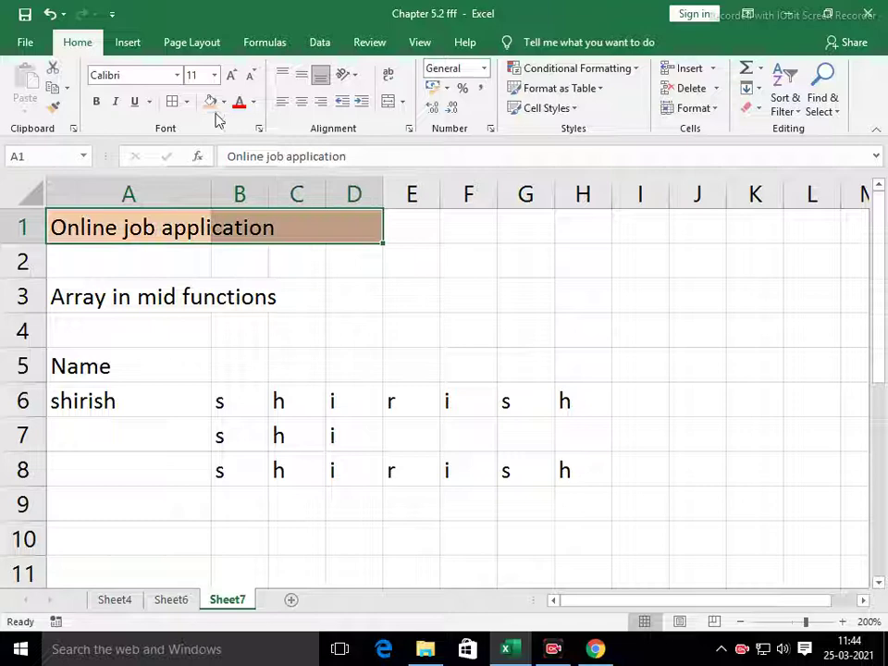
pyautogui.click(417, 511)
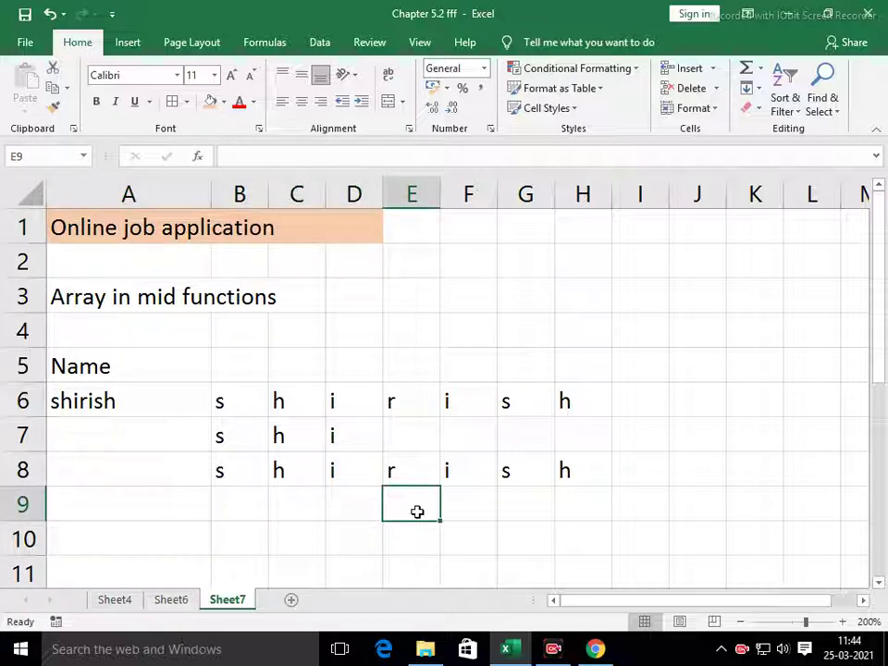